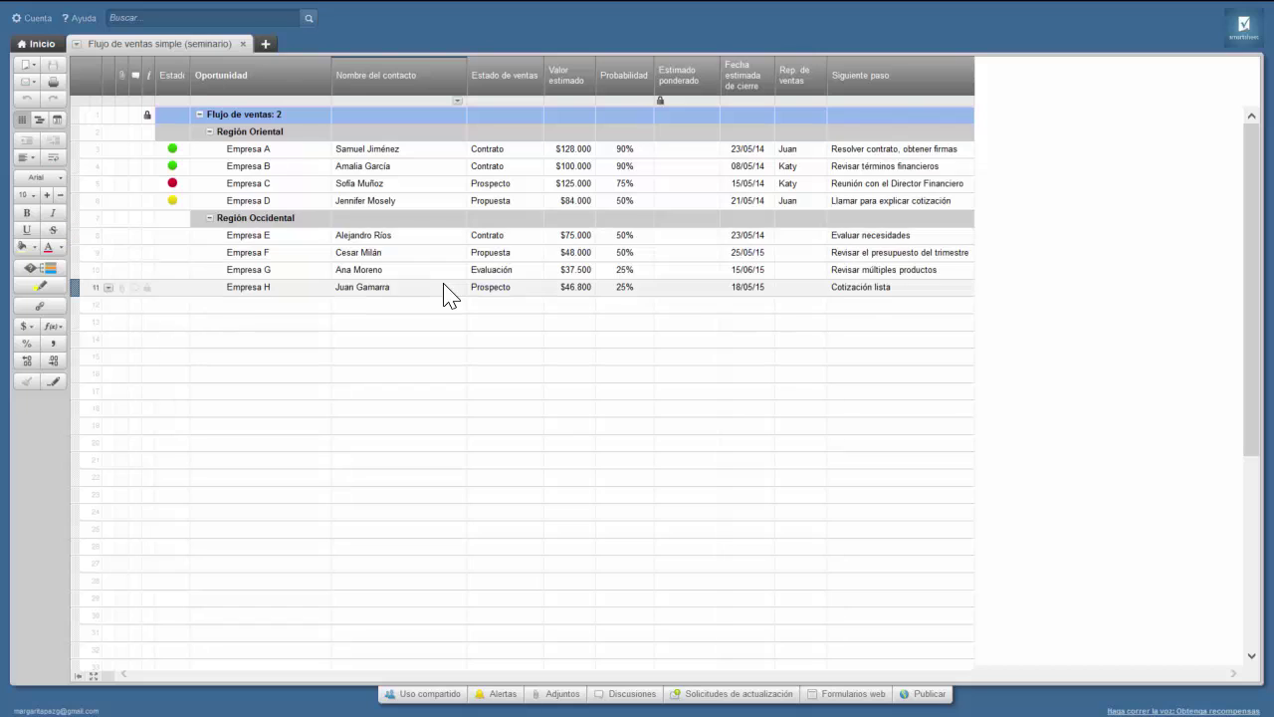
- Review the available choices for Empresa A's Estado de ventas and its colored status symbol
click(535, 150)
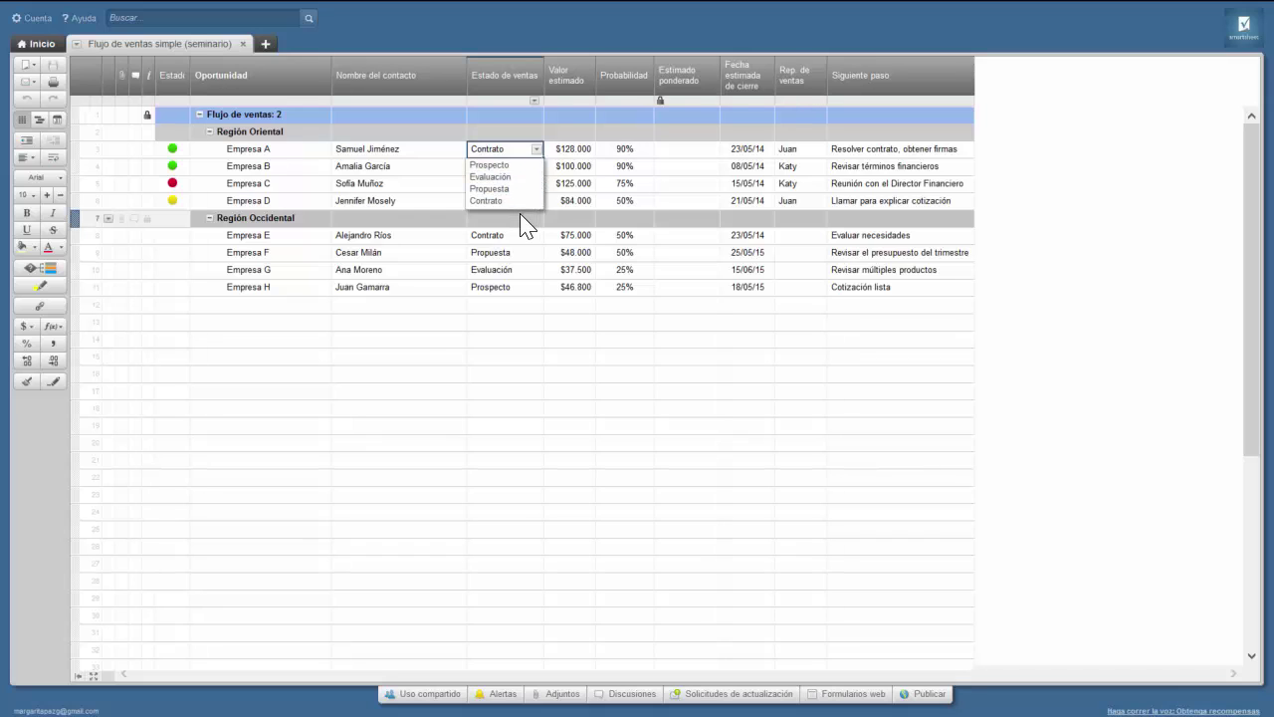
click(587, 139)
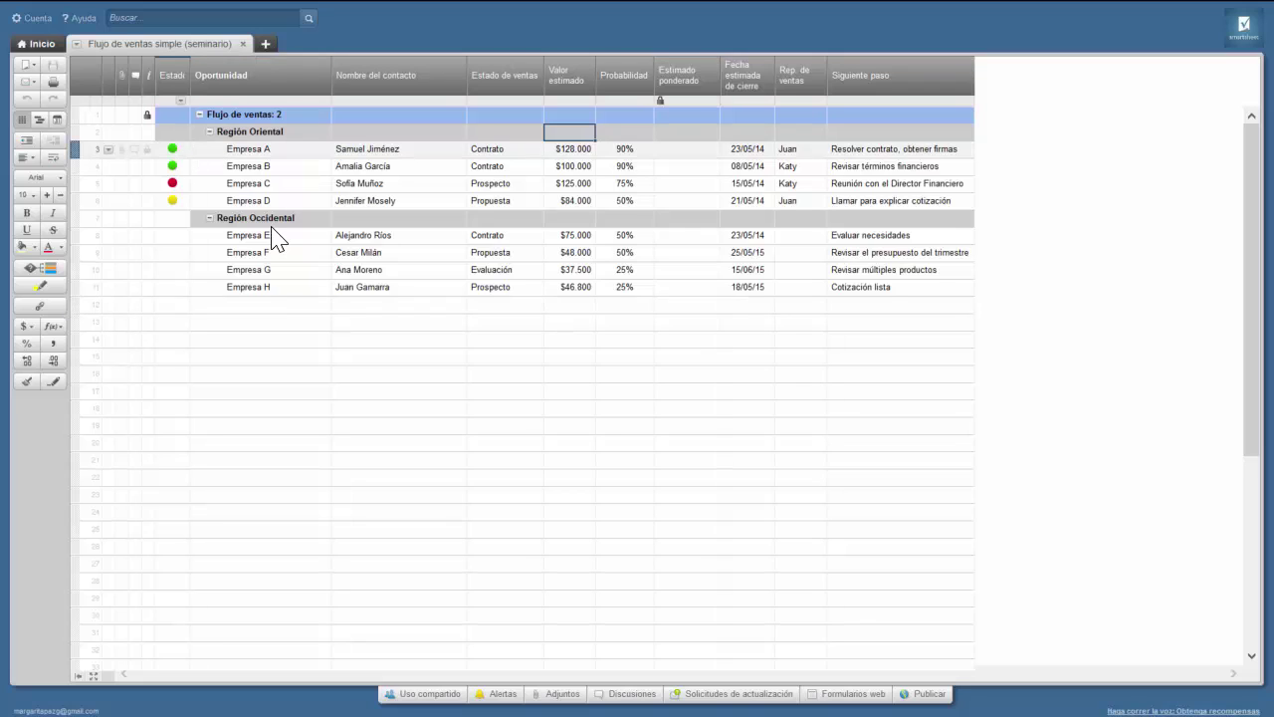
click(179, 150)
click(183, 150)
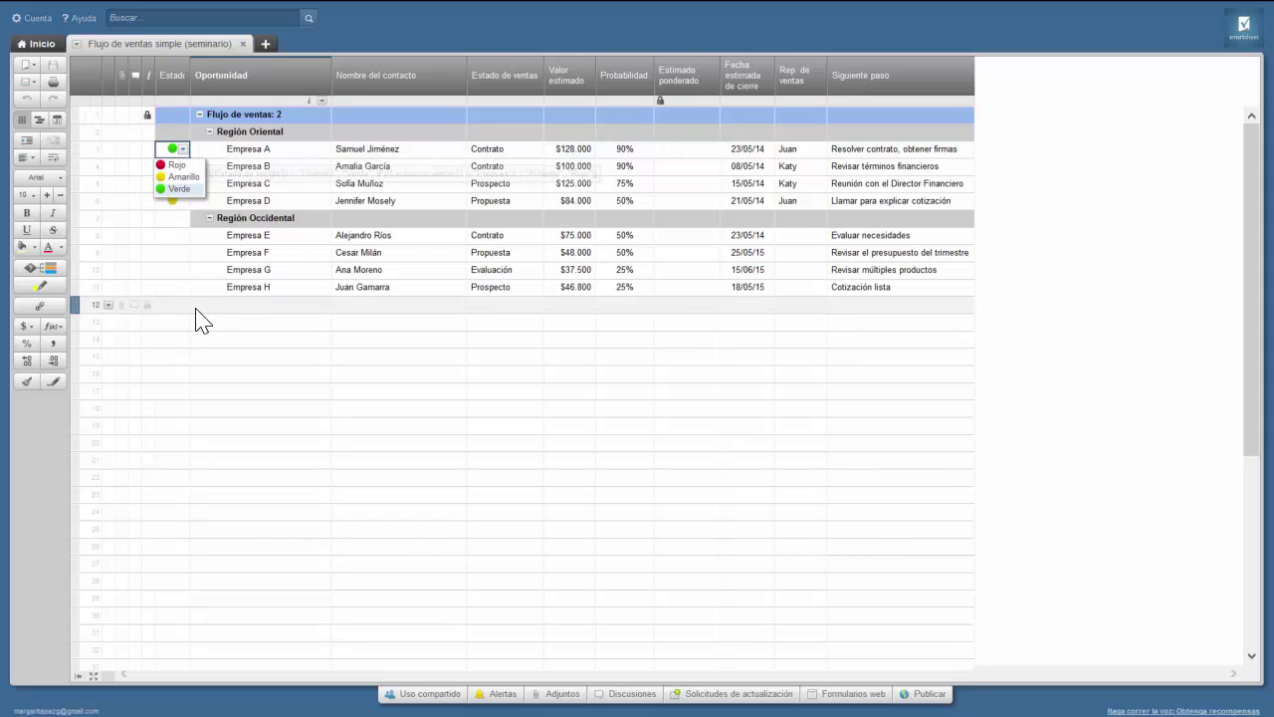
click(179, 329)
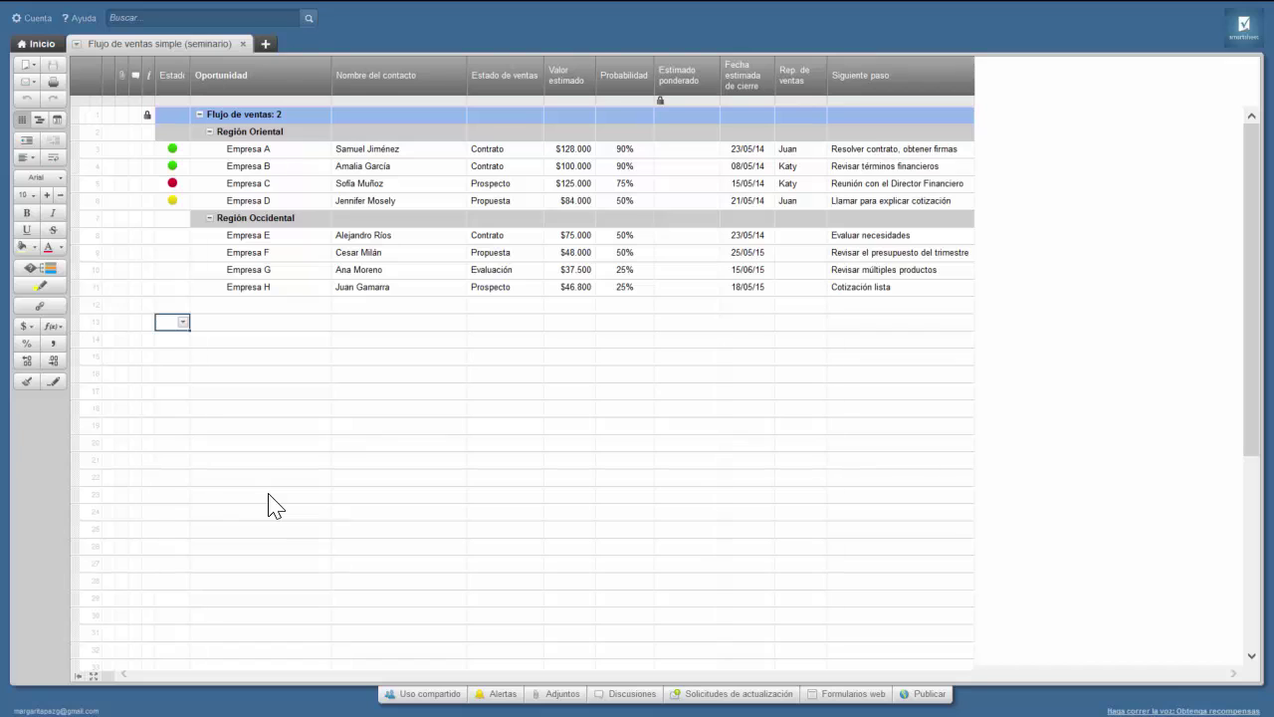
- Enter a formula in Empresa A's Estimado ponderado that multiplies its Valor estimado by its Probabilidad: =[Valor estimado]3*Probabilidad3
click(686, 149)
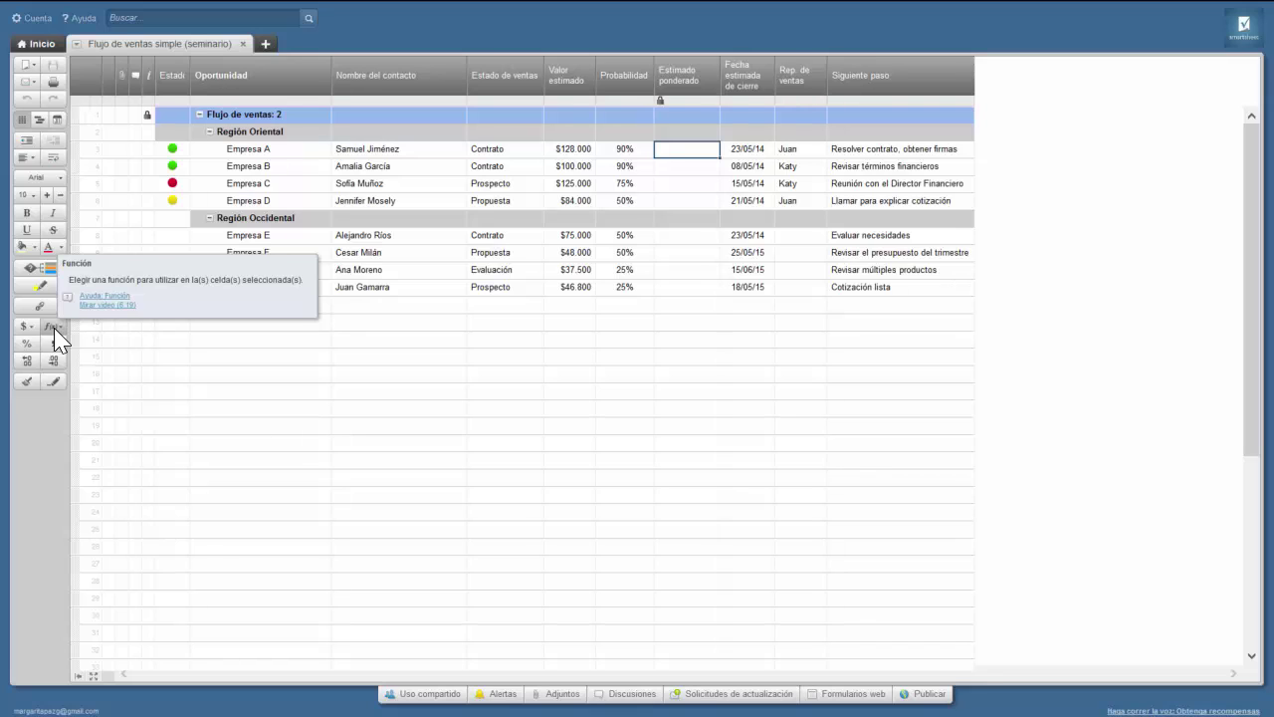
double_click(692, 150)
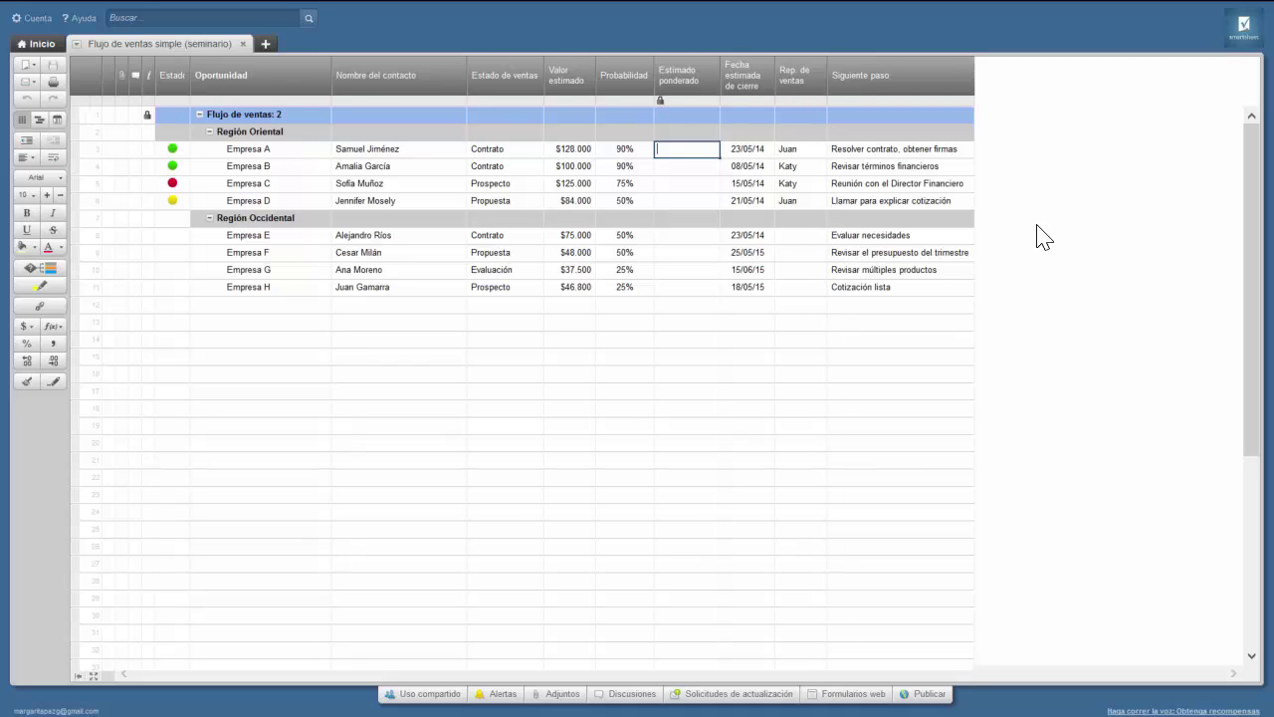
text(=)
click(573, 148)
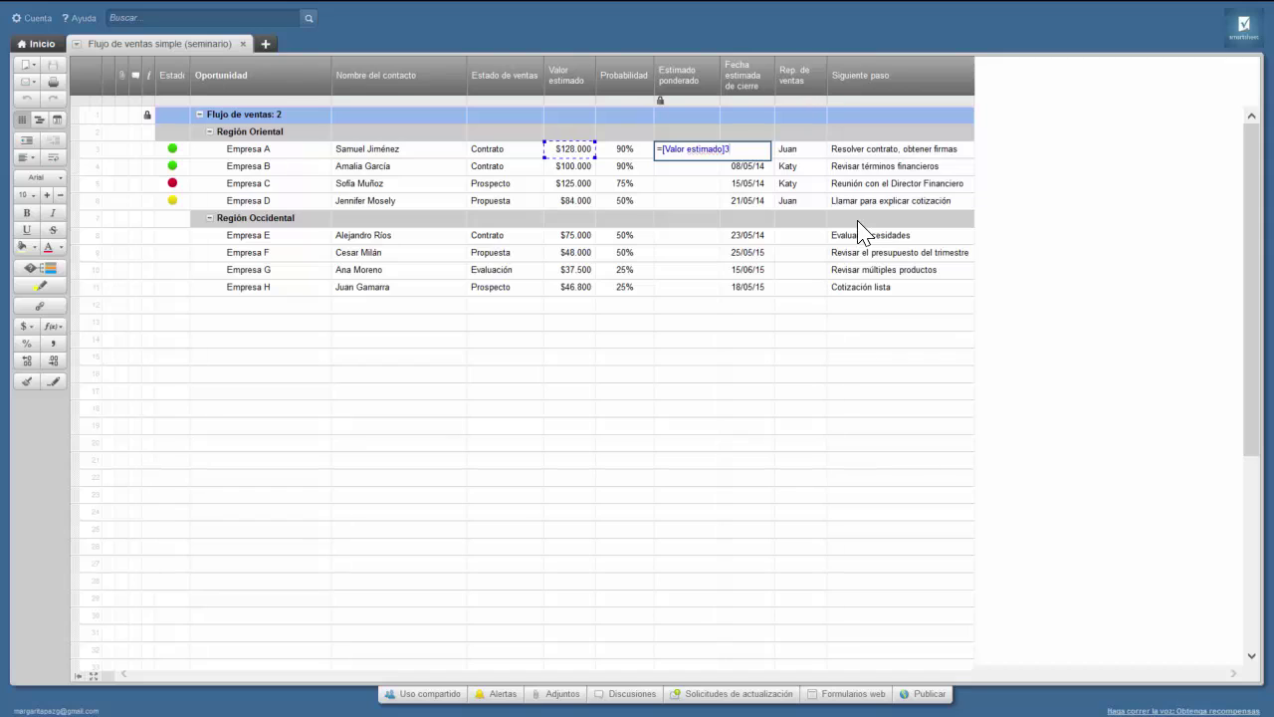
text(*)
click(632, 150)
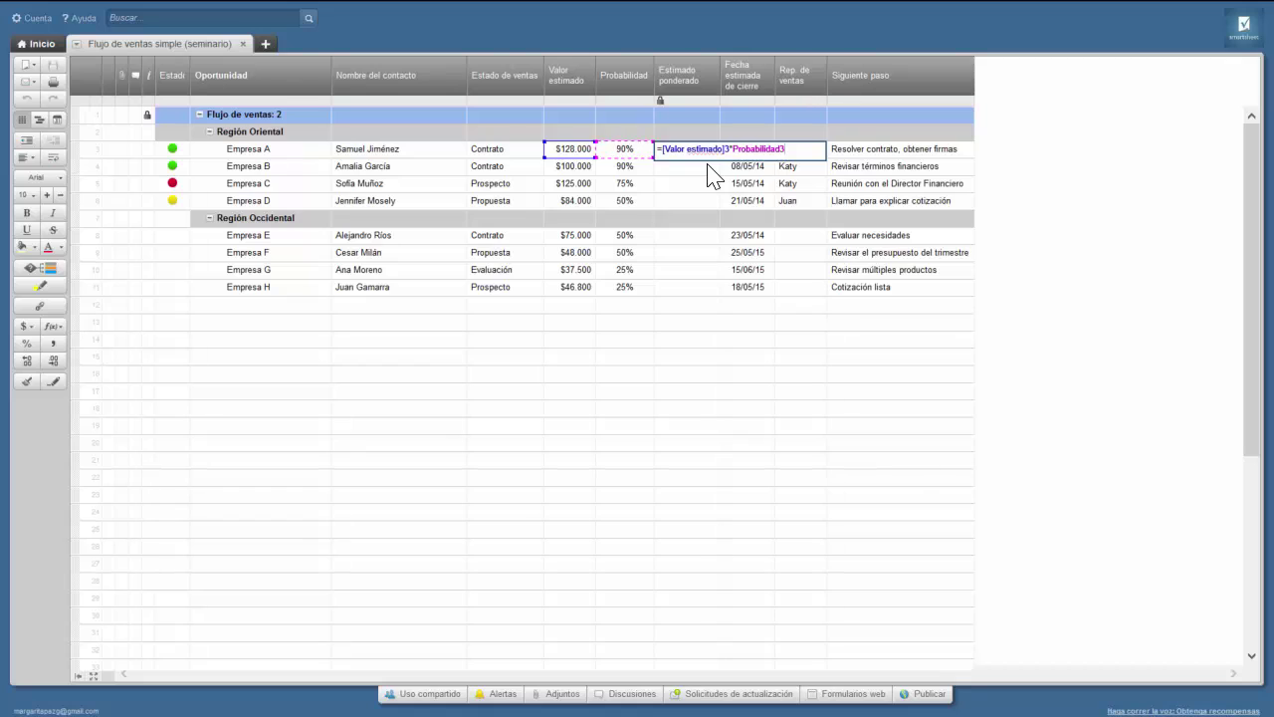
key(Return)
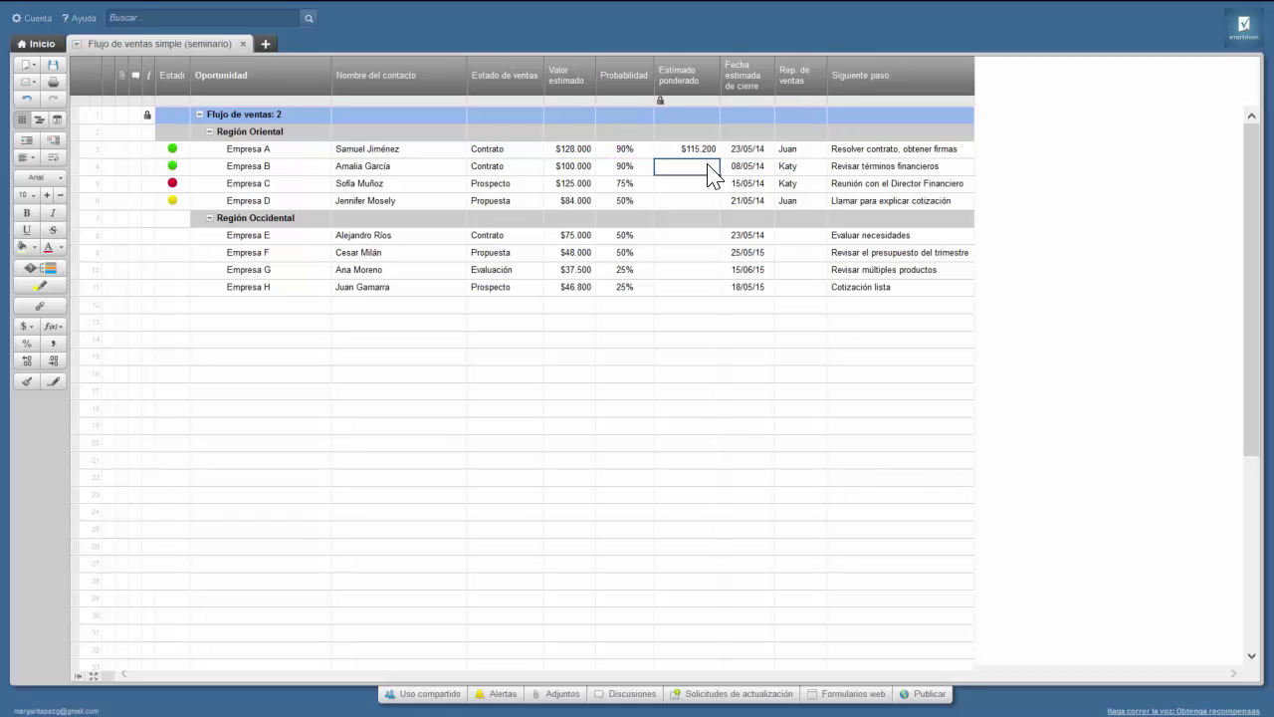
- Set Empresa A's Probabilidad to 75%
click(638, 150)
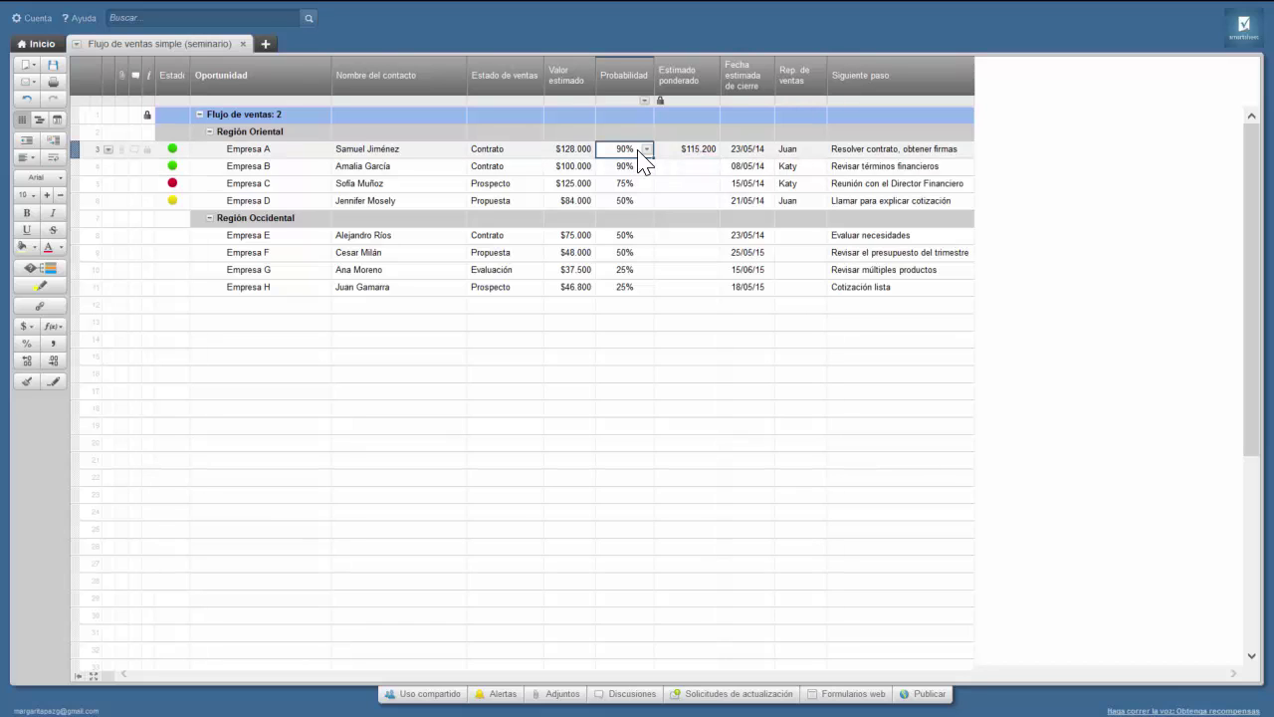
click(646, 150)
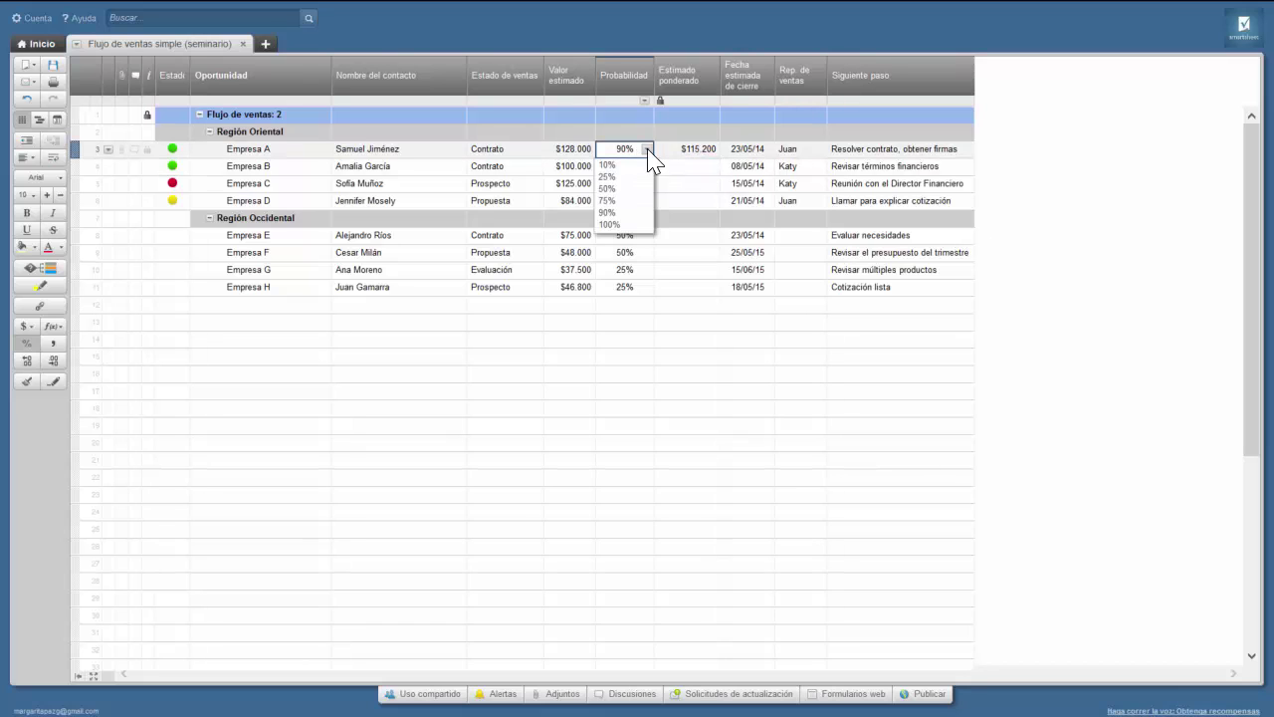
click(620, 201)
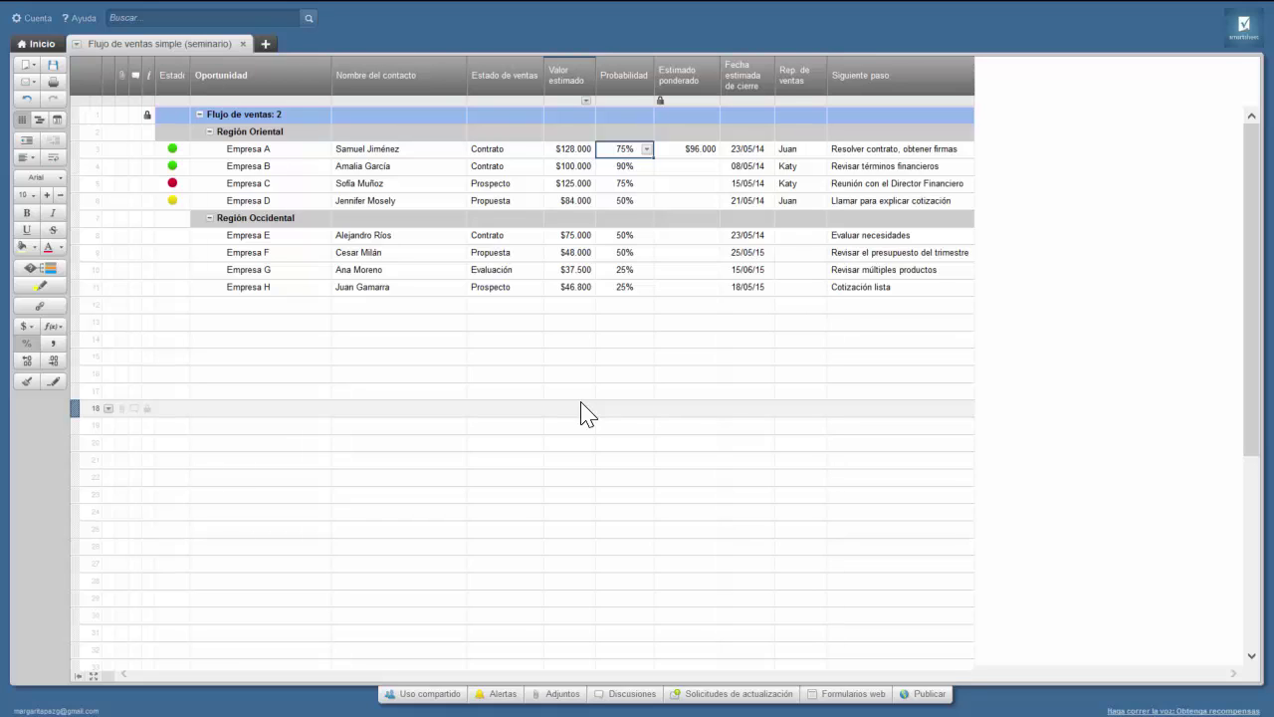
- Copy Empresa A's Estimado ponderado formula into the same column for Empresa E
click(705, 149)
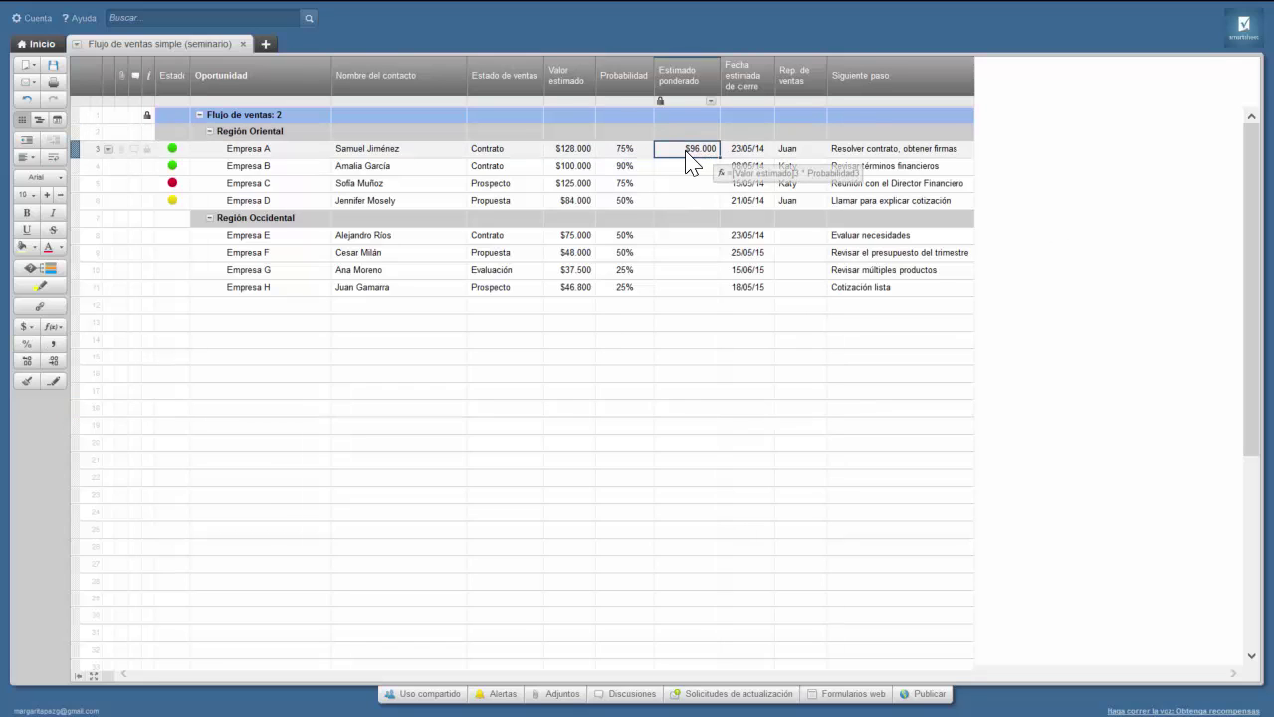
key(ctrl+c)
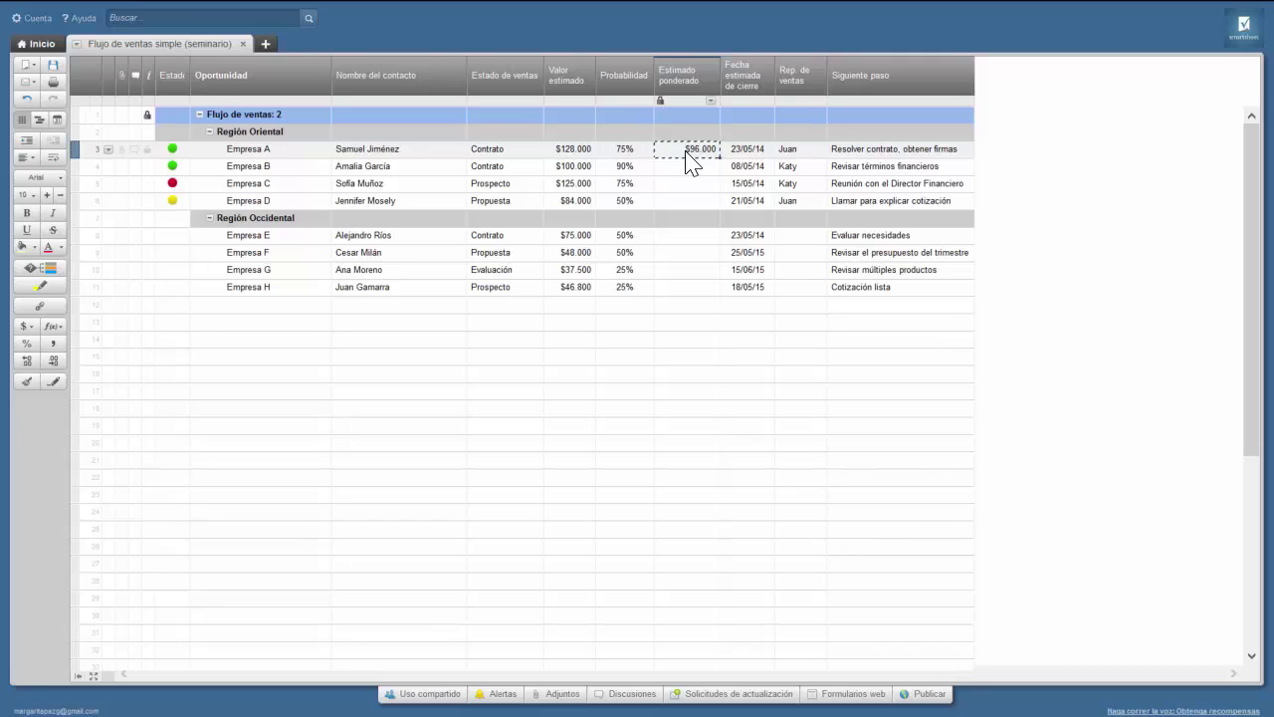
click(674, 236)
key(ctrl+v)
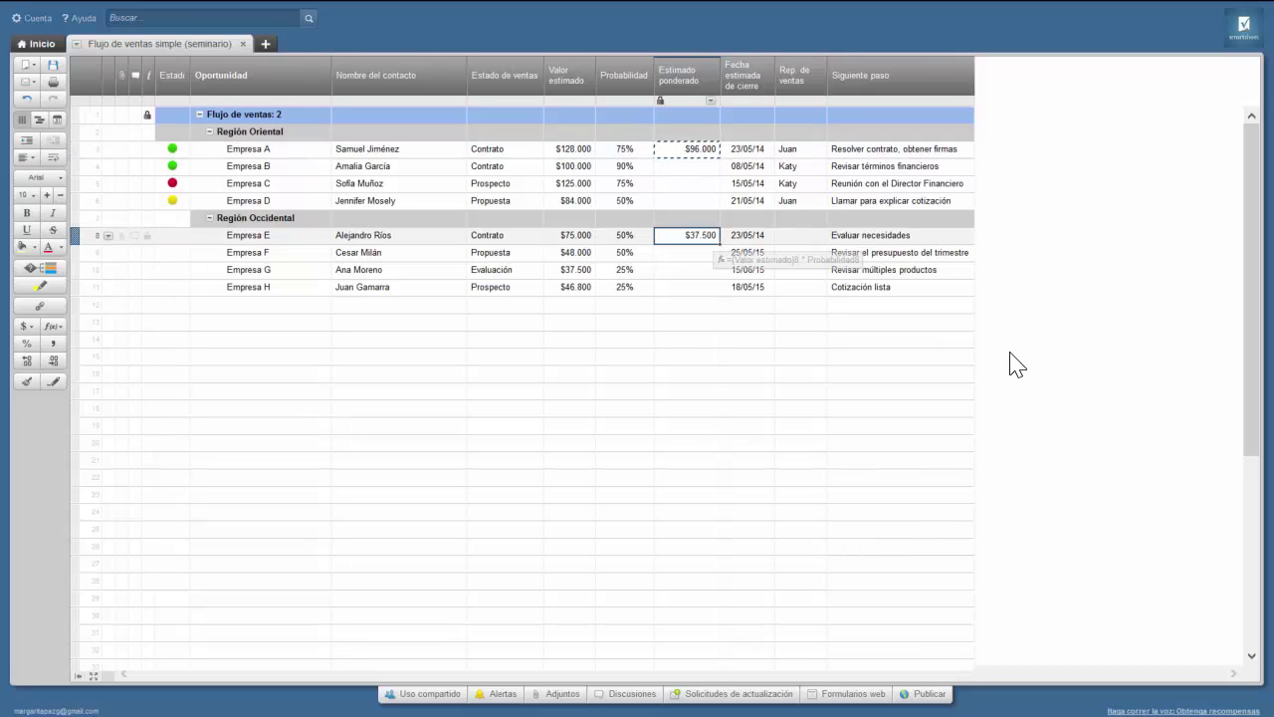
click(737, 373)
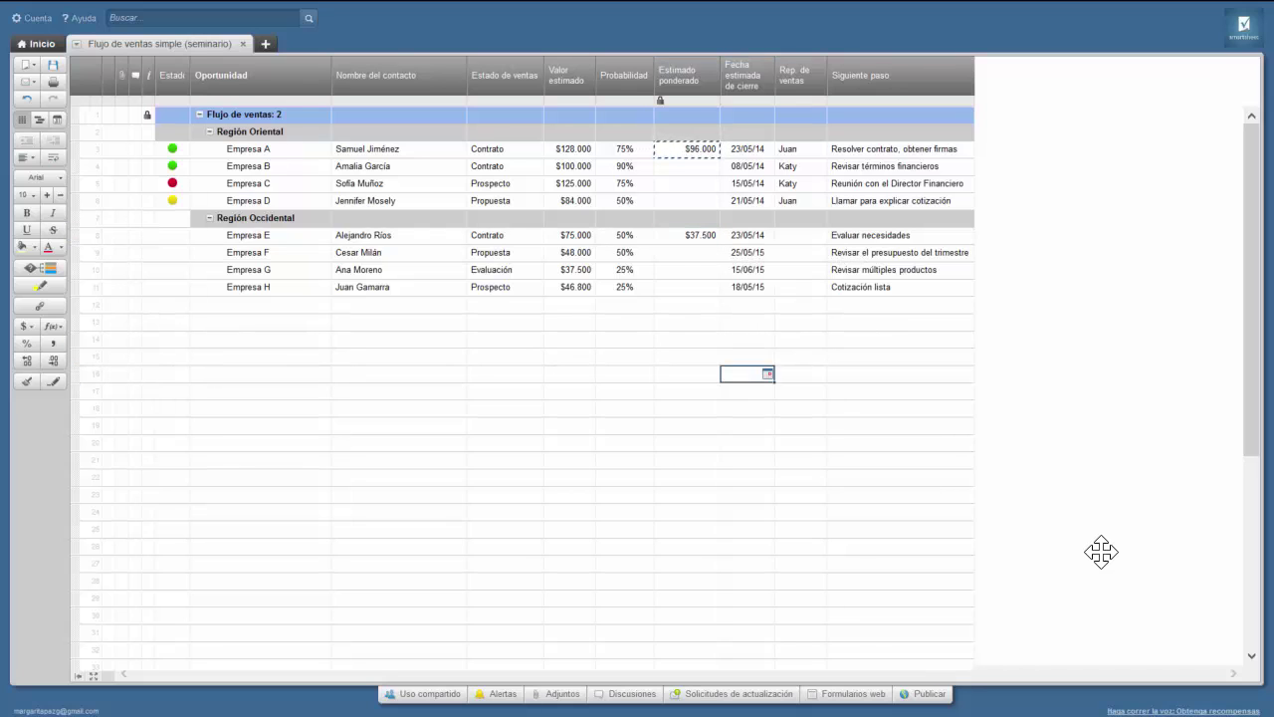
- Fill Empresa E's Estimado ponderado formula down through Empresa H
click(689, 255)
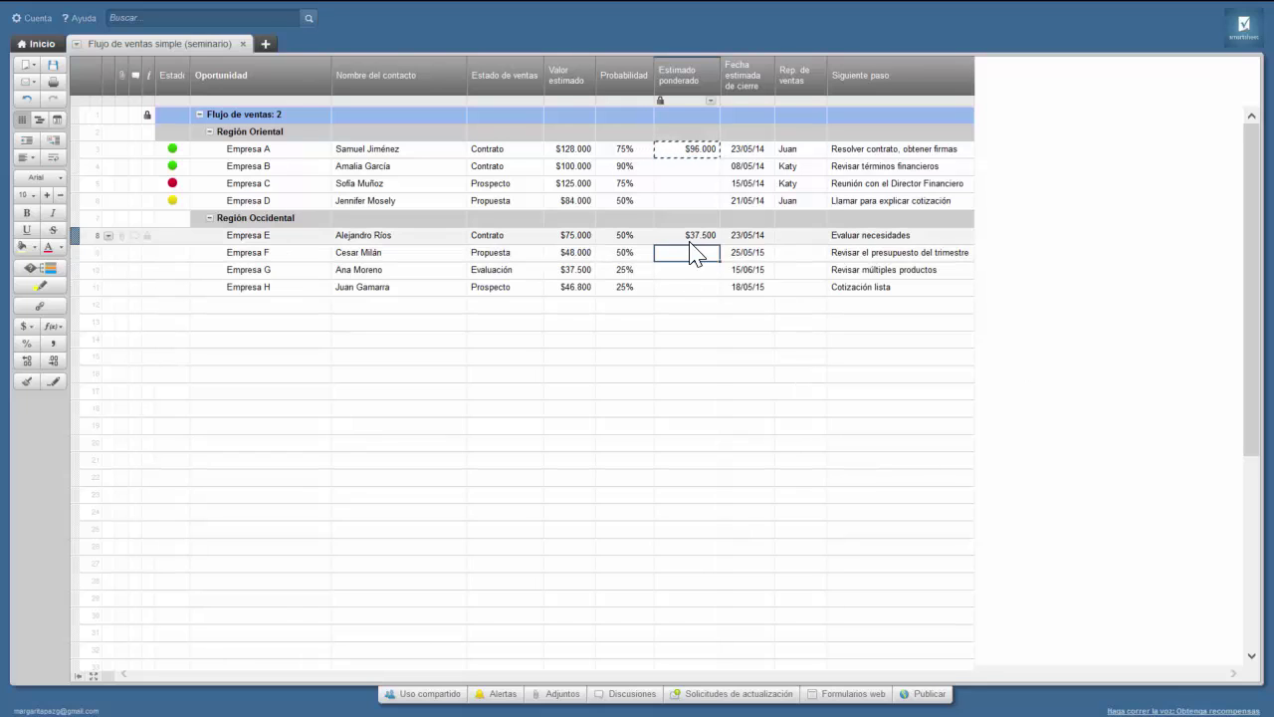
click(689, 239)
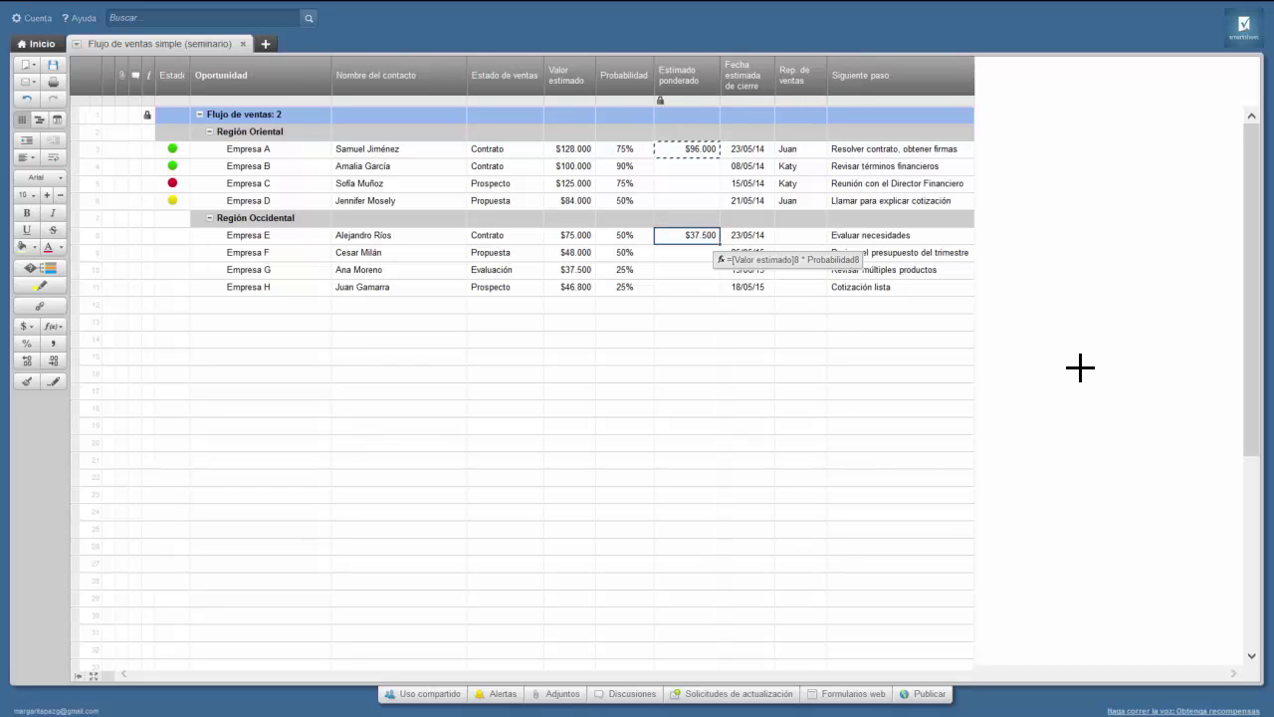
drag(719, 244, 713, 288)
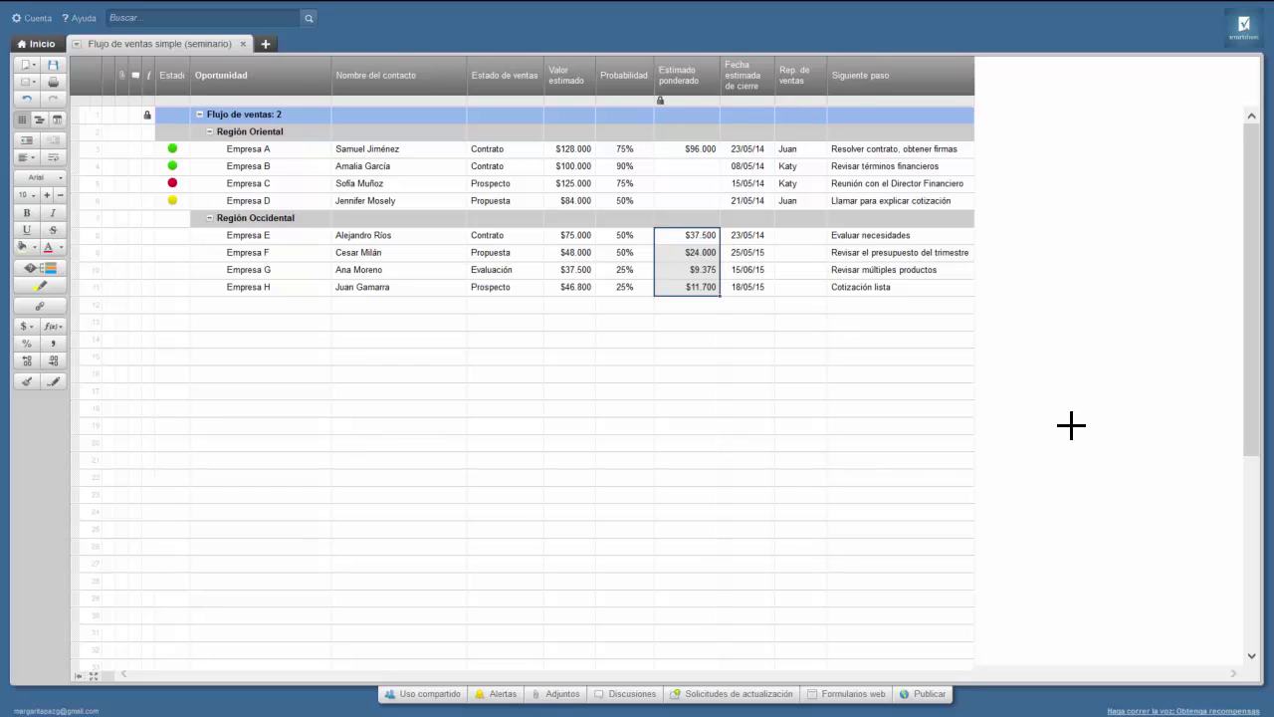
- Fill Empresa A's Estimado ponderado formula down through Empresa D
click(709, 151)
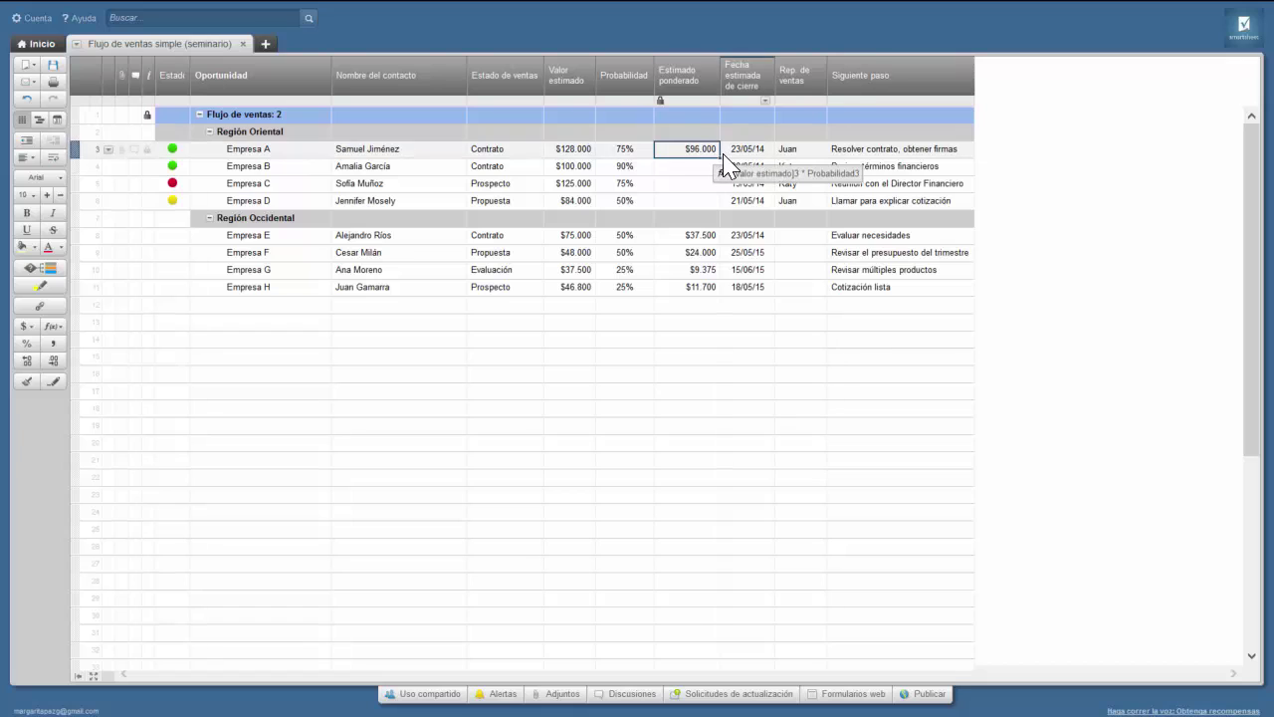
drag(717, 157, 713, 200)
click(707, 327)
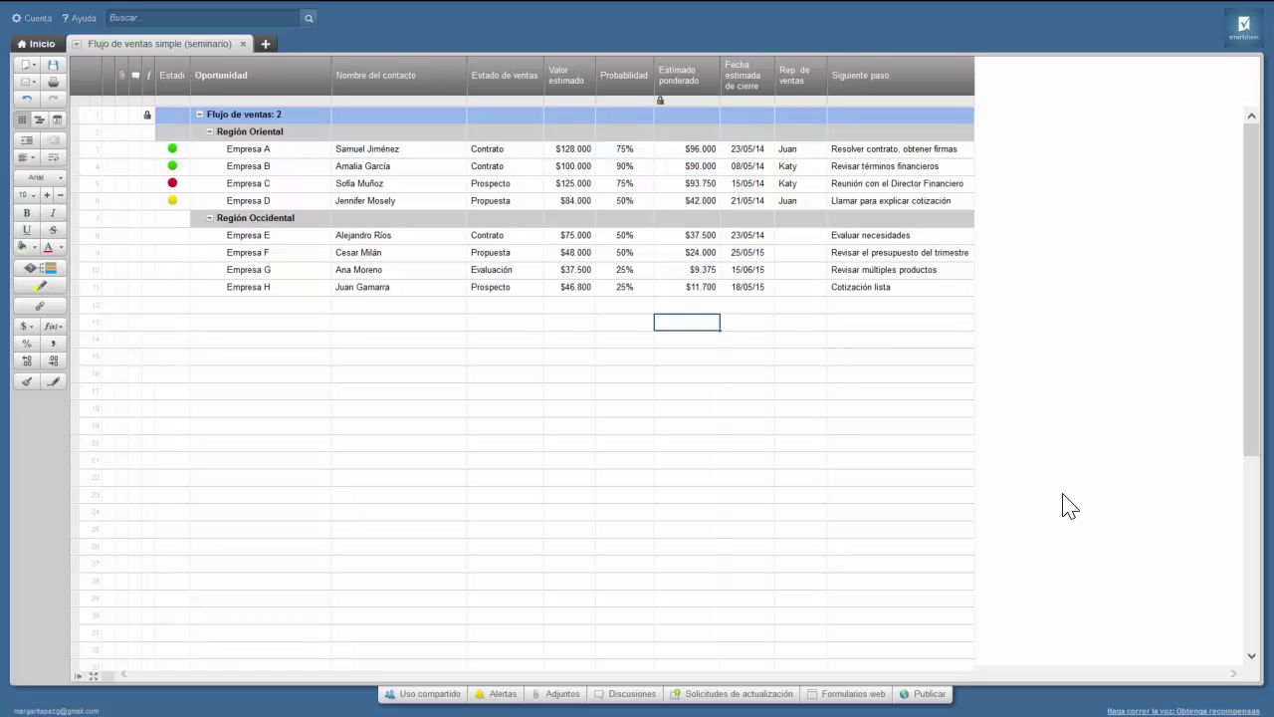
click(702, 254)
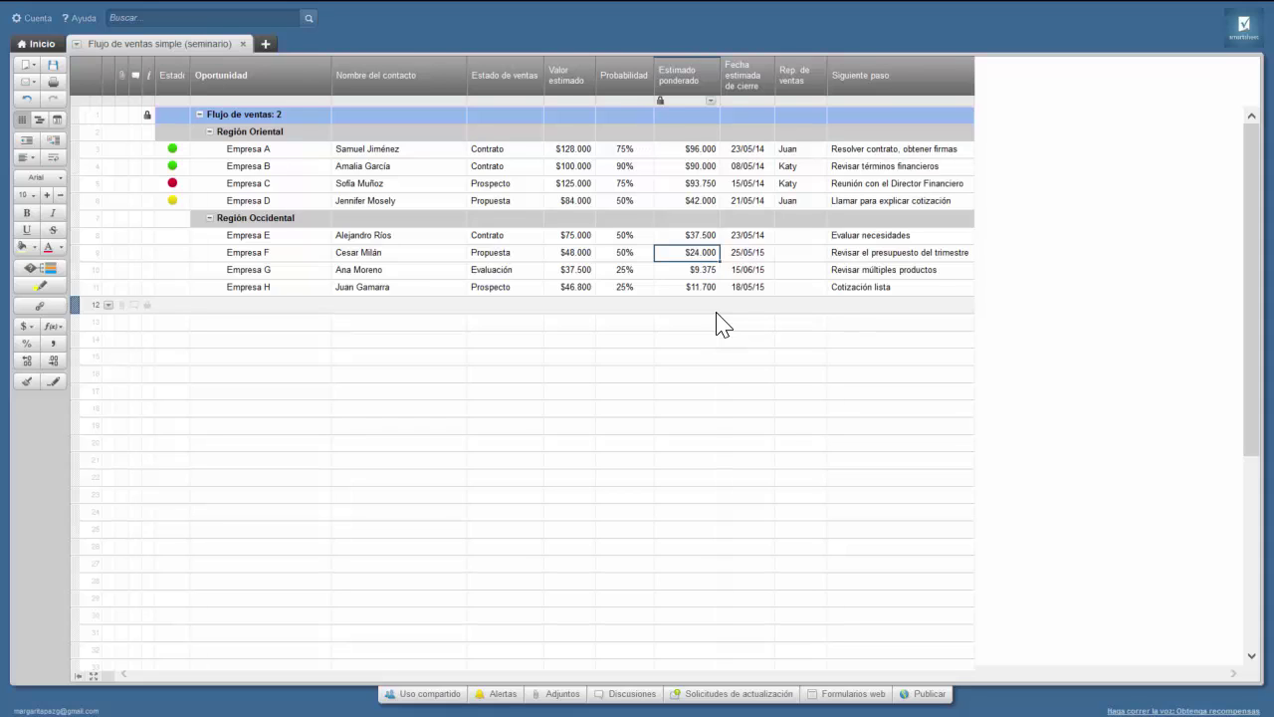
click(1096, 532)
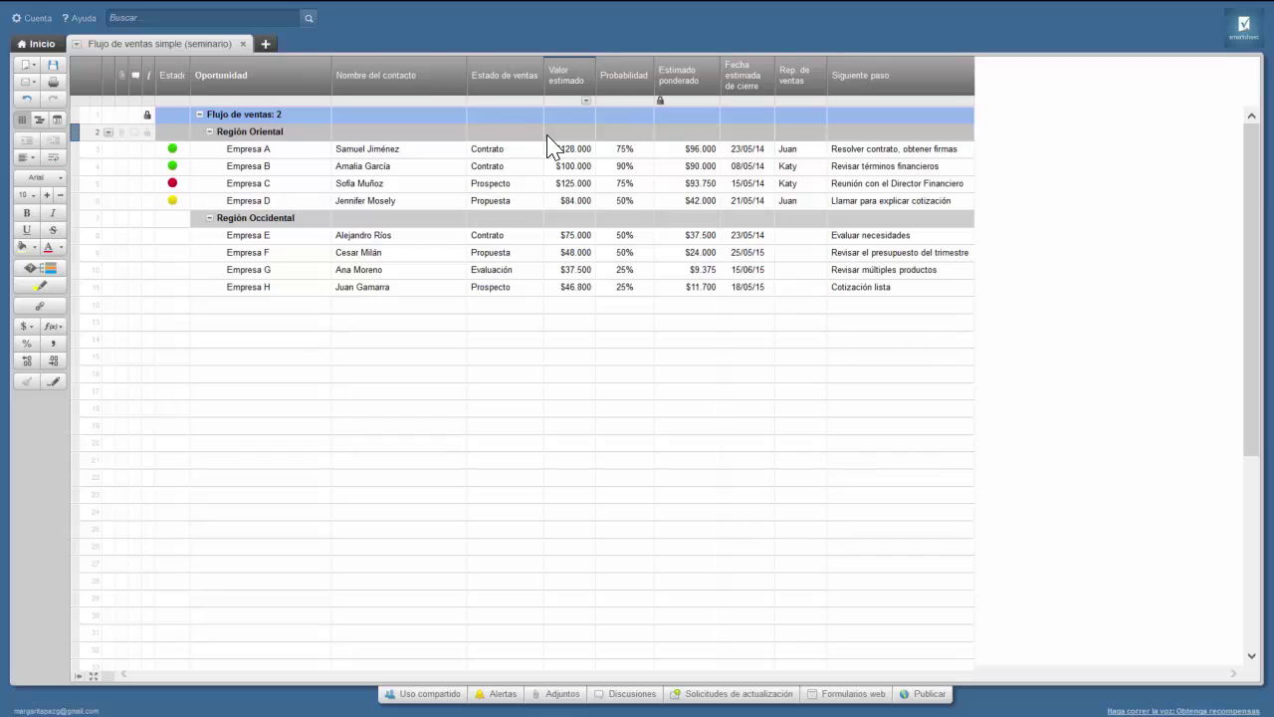
- Enter =sum(children()) in the Valor estimado cell of the Región Oriental row to total its companies
key(Escape)
text(=)
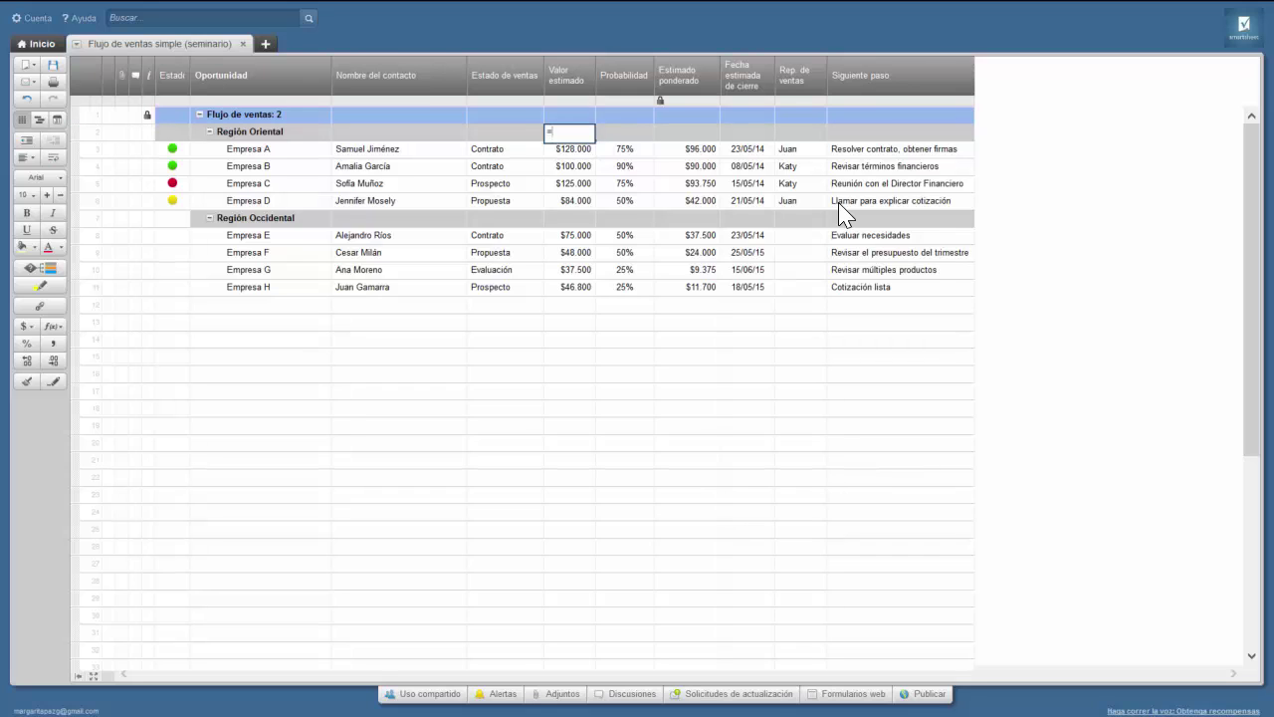
text(sum)
text(()
text(chl)
text(ldren)
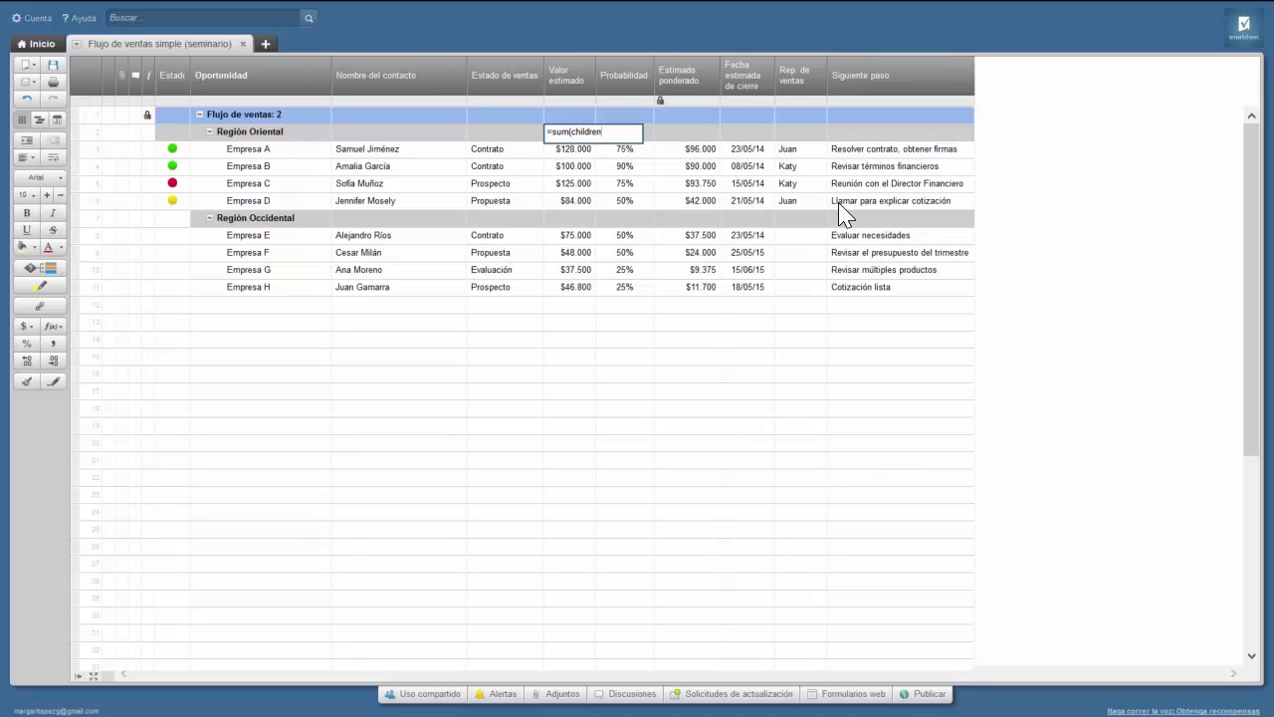
text(()))
key(Return)
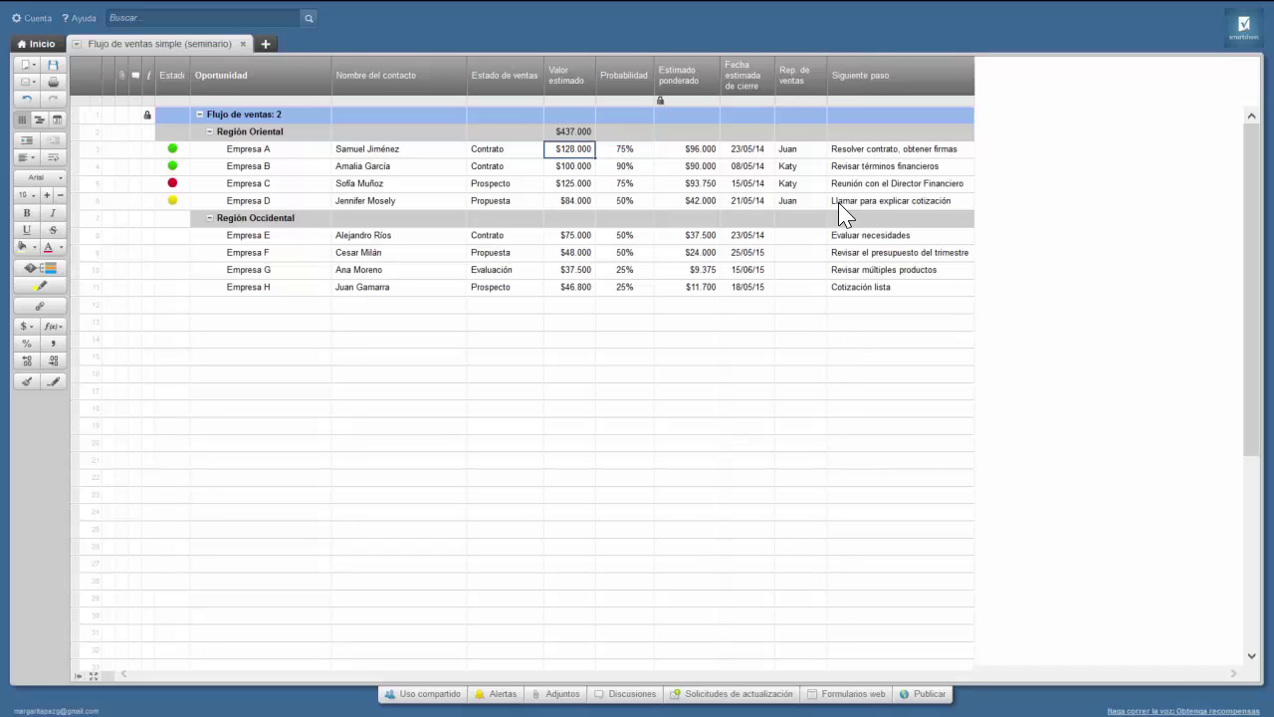
- Total the Región Occidental companies by entering =sum(children()) in that row's Valor estimado cell
click(563, 218)
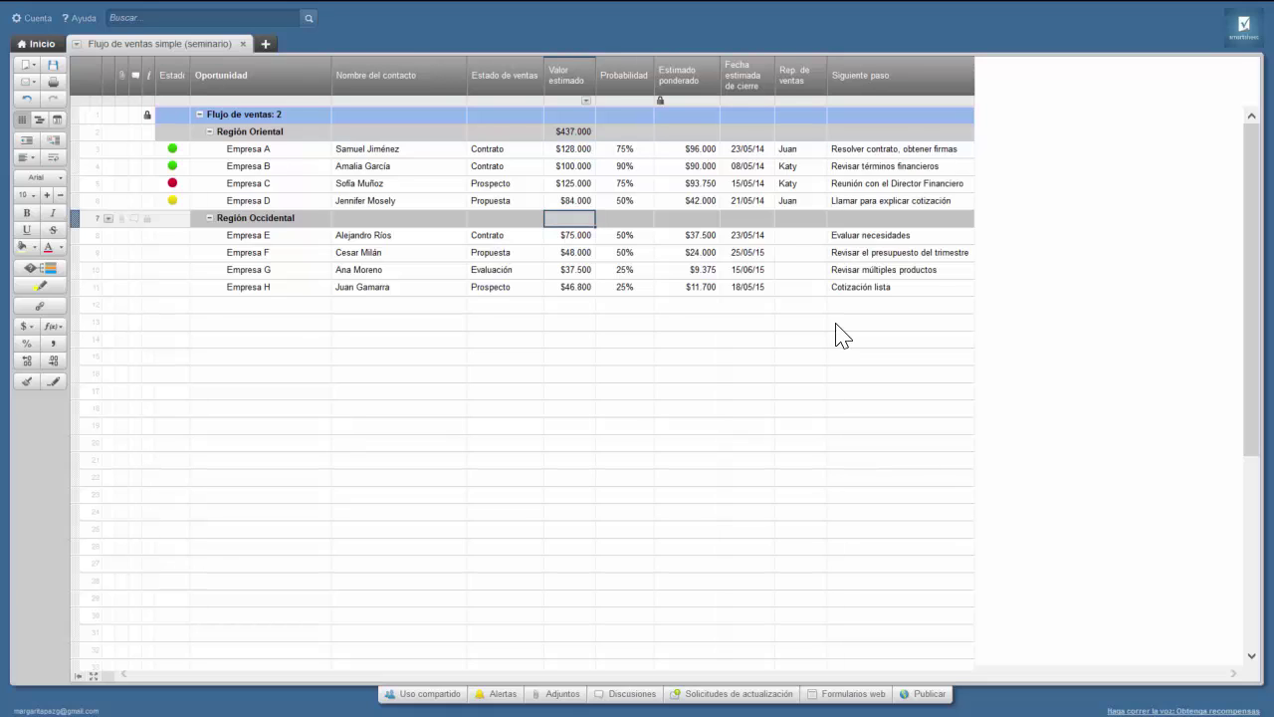
text(=)
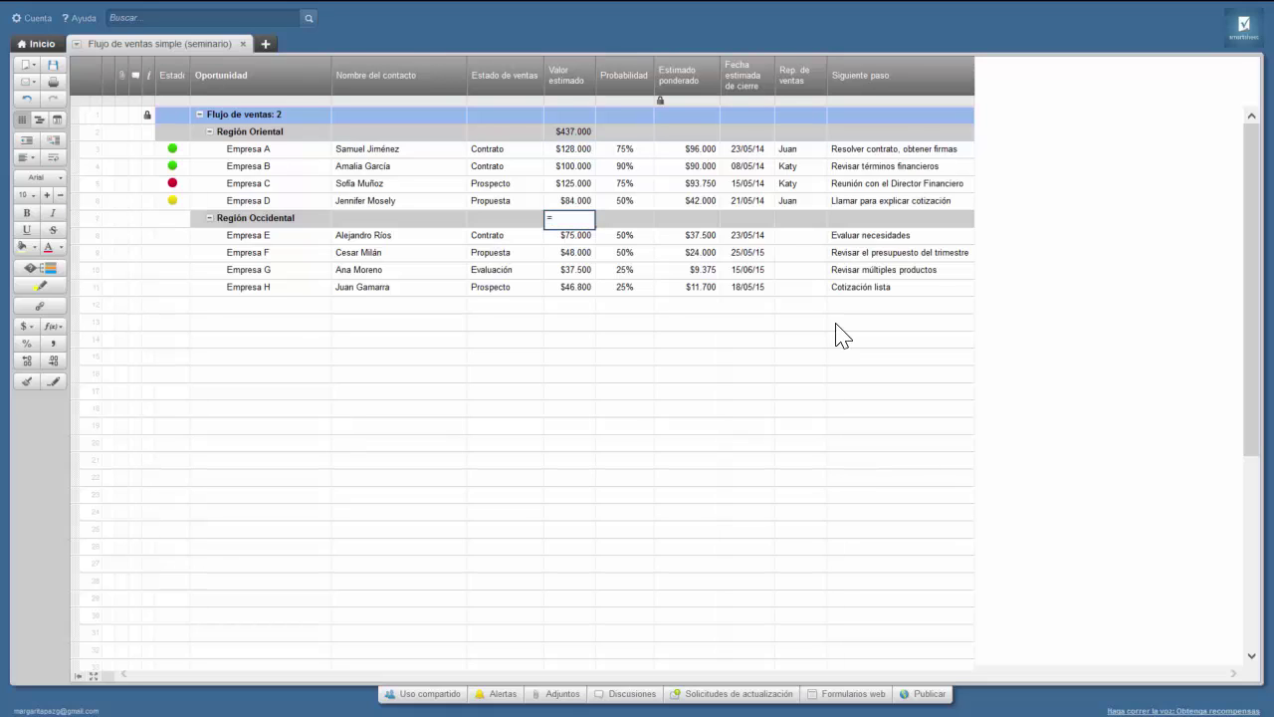
text(sum(children()
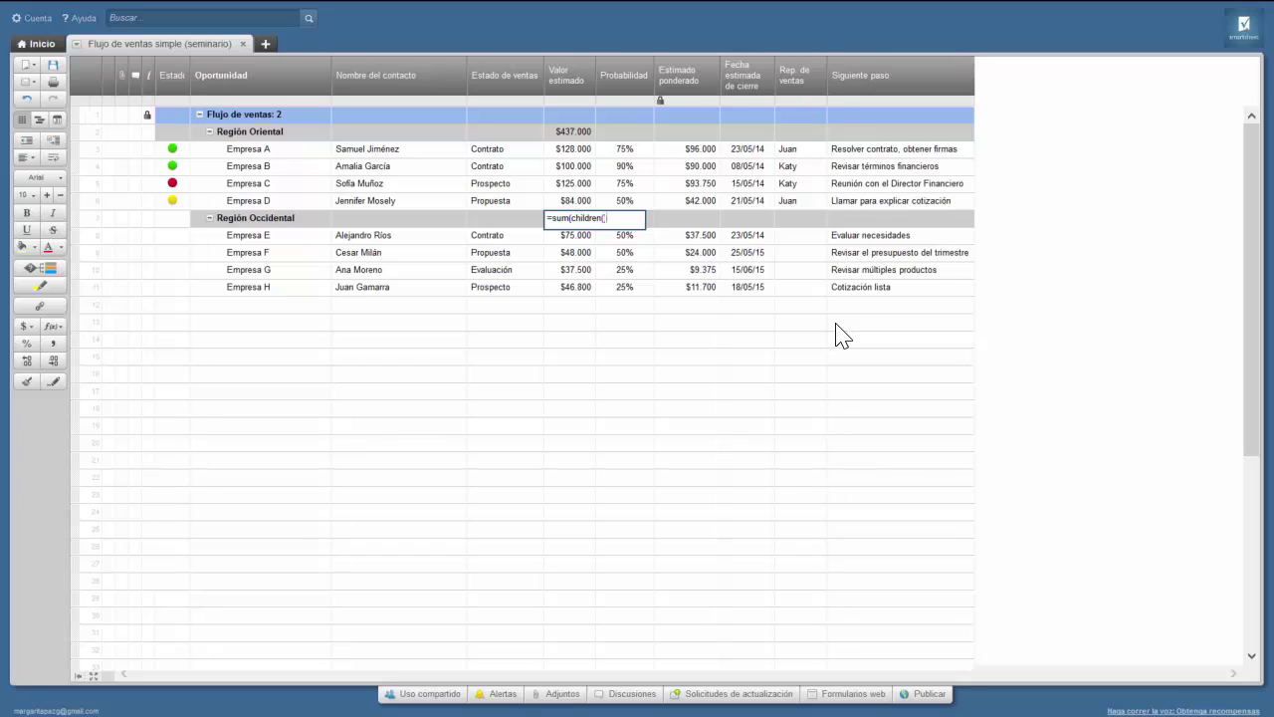
text()))
key(Return)
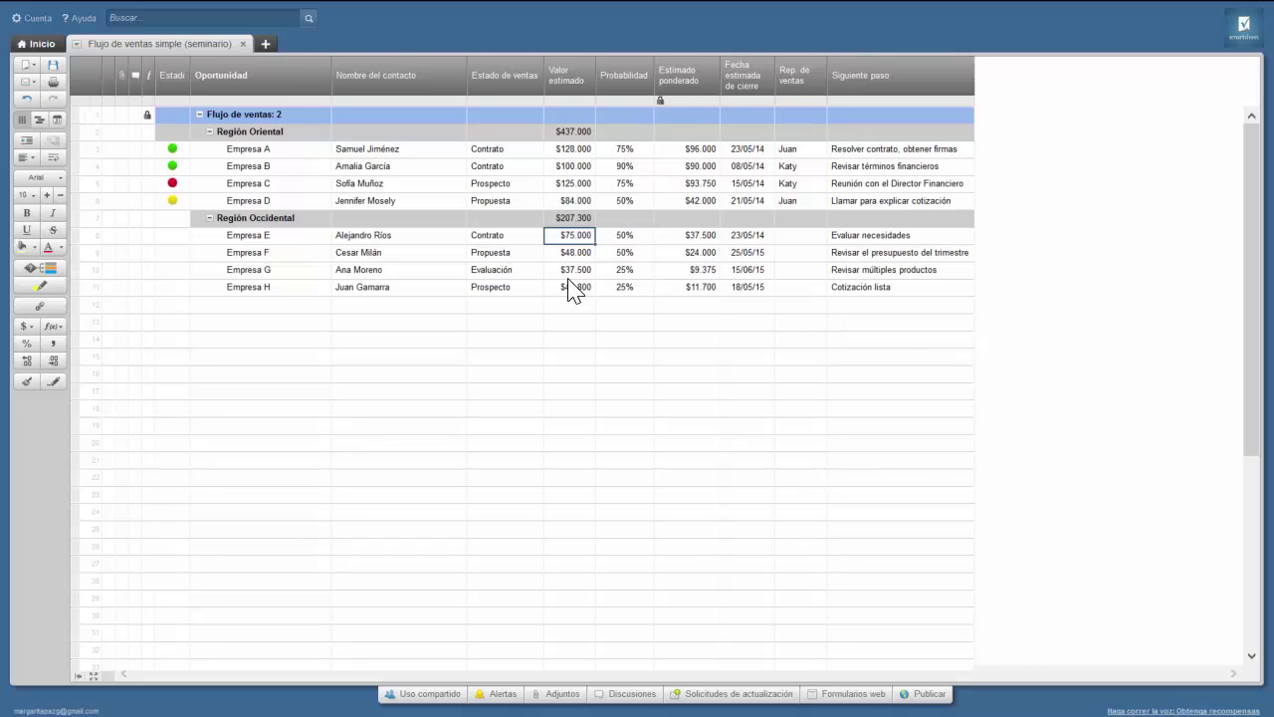
click(570, 339)
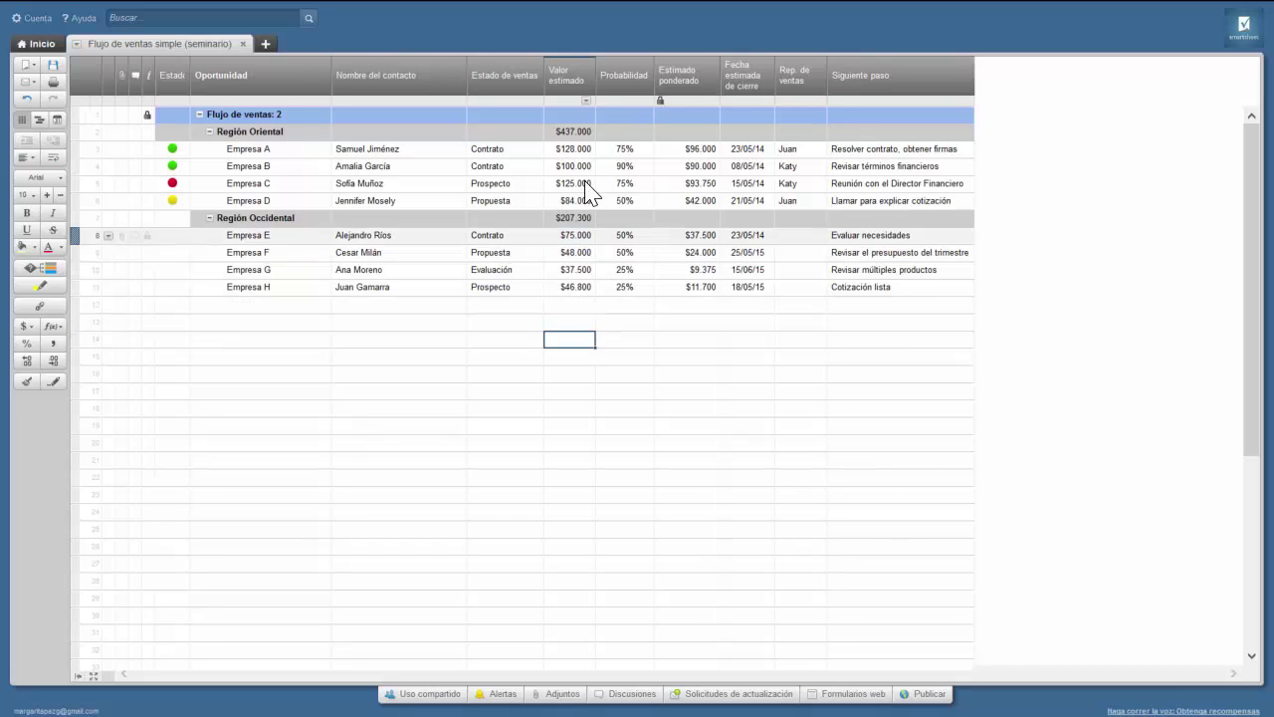
- Copy Región Oriental's Valor estimado sum formula into the Estimado ponderado cells of the Región Oriental and Región Occidental rows
click(572, 133)
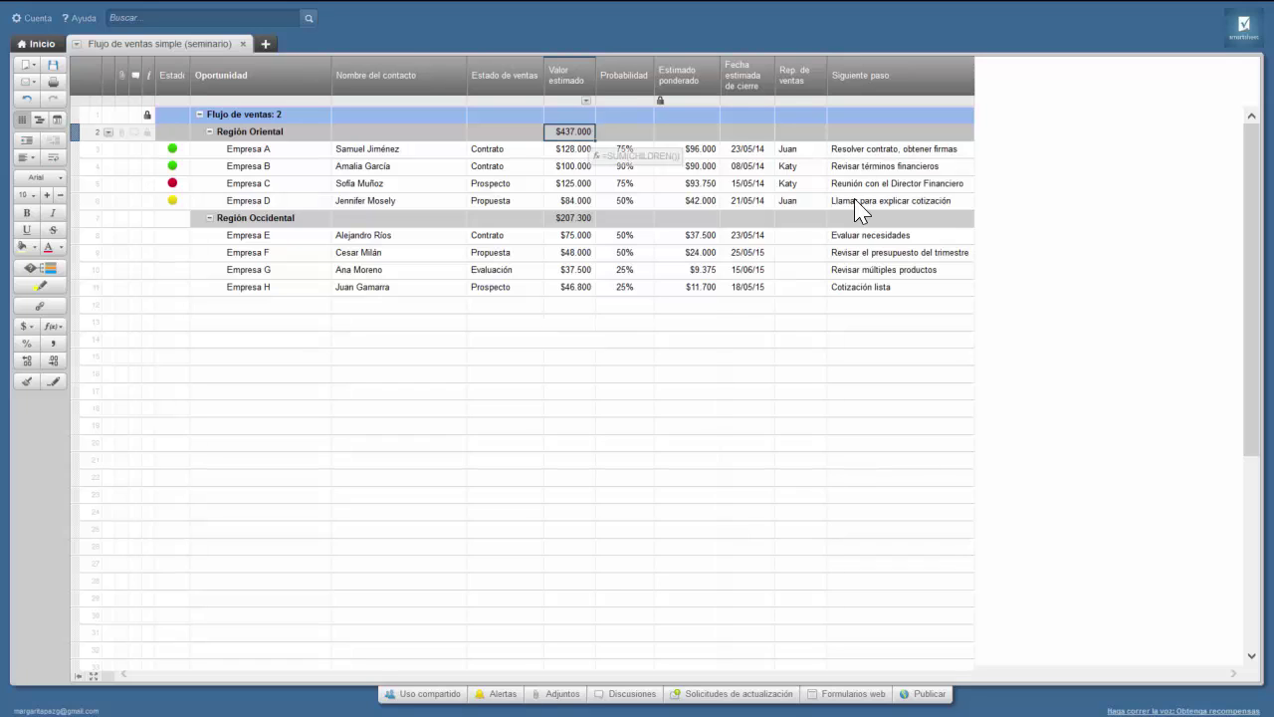
key(ctrl+c)
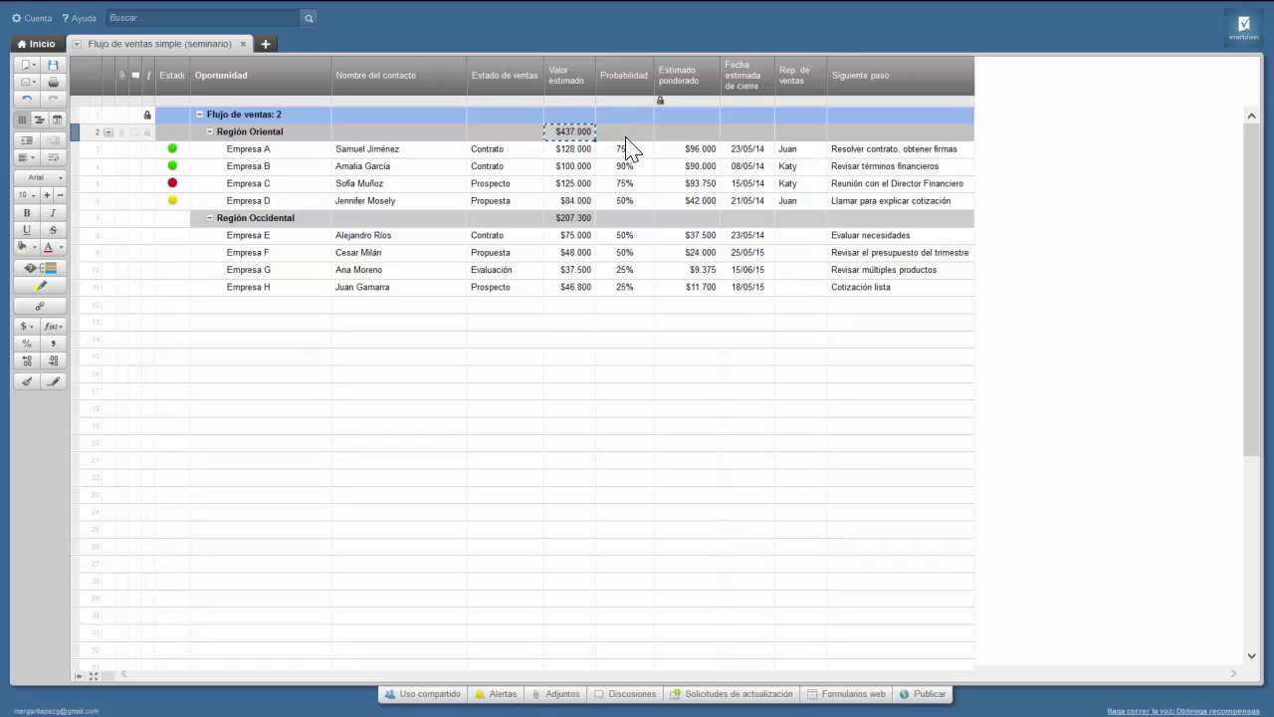
click(688, 133)
key(ctrl+v)
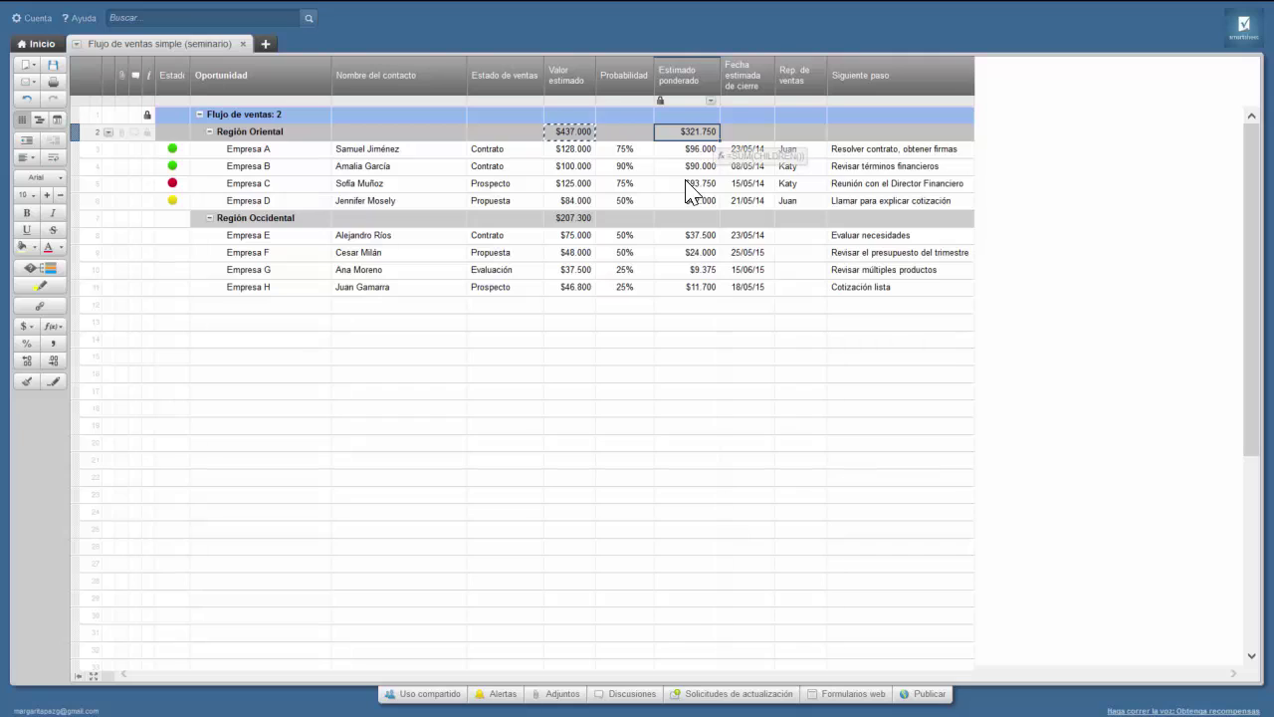
click(694, 218)
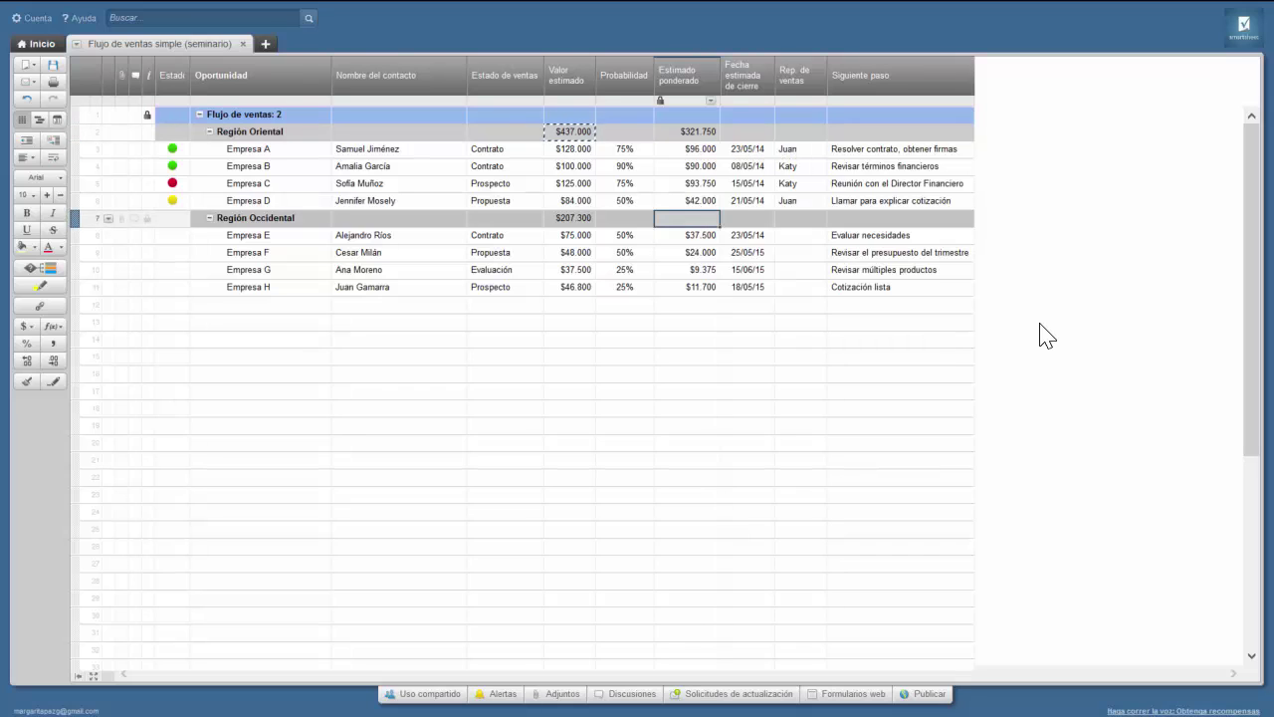
key(ctrl+v)
click(687, 340)
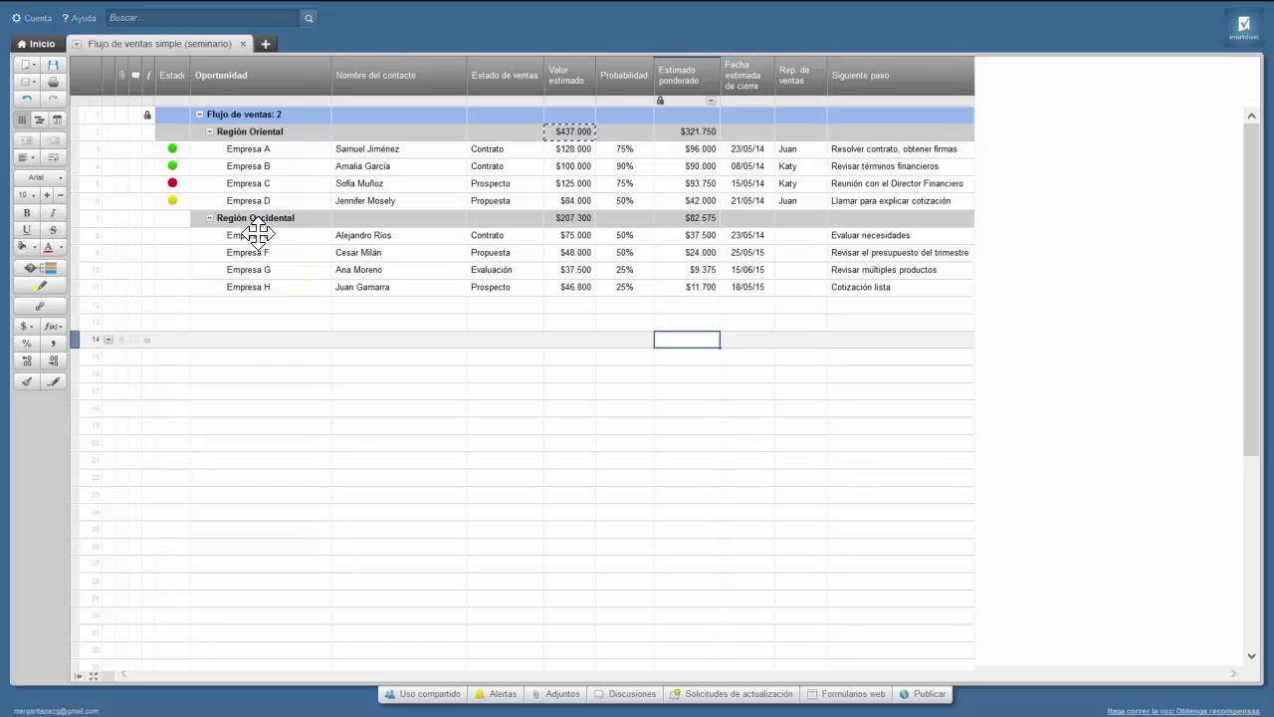
- Collapse the Región Occidental and Región Oriental groups to view only their totals, and expand both again
click(210, 218)
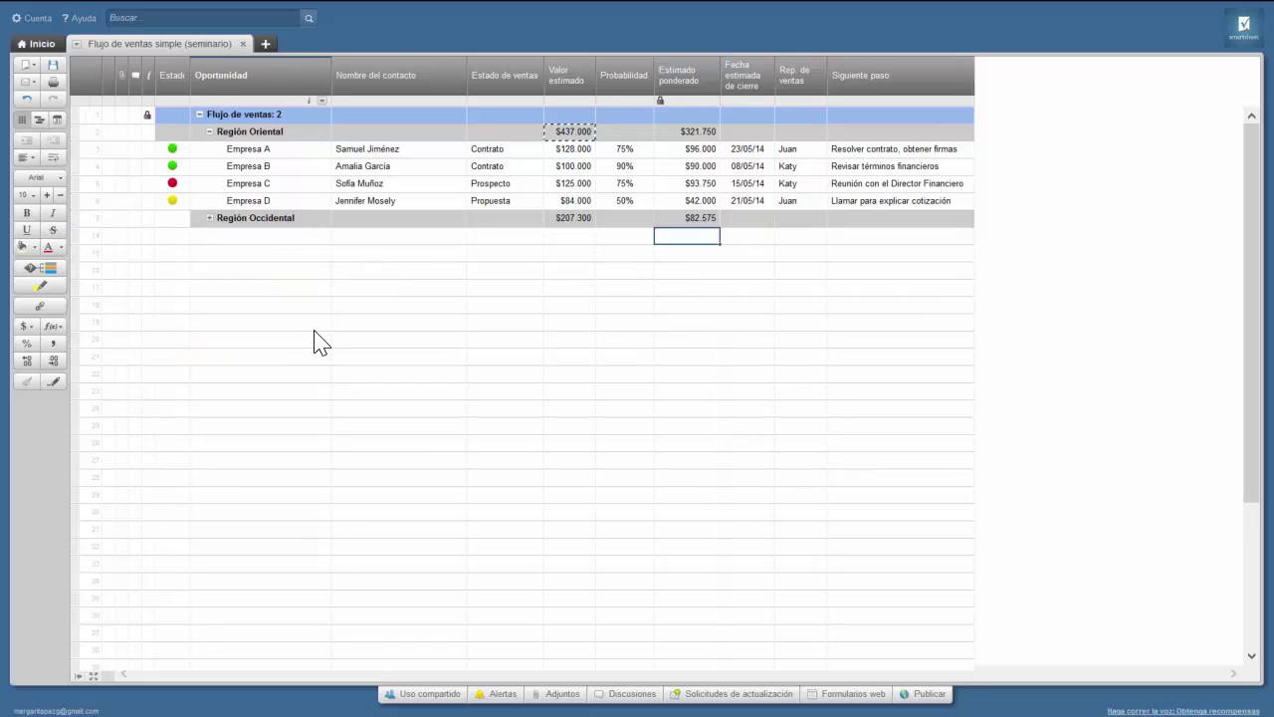
click(209, 131)
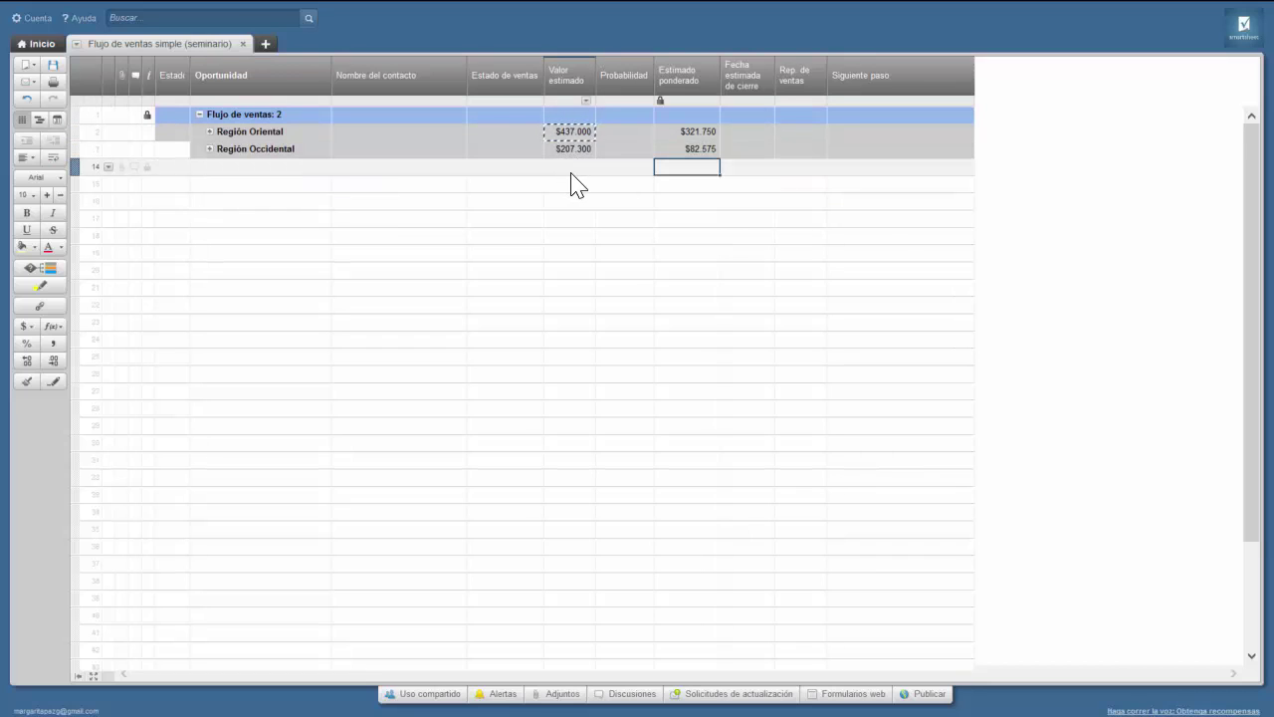
click(210, 149)
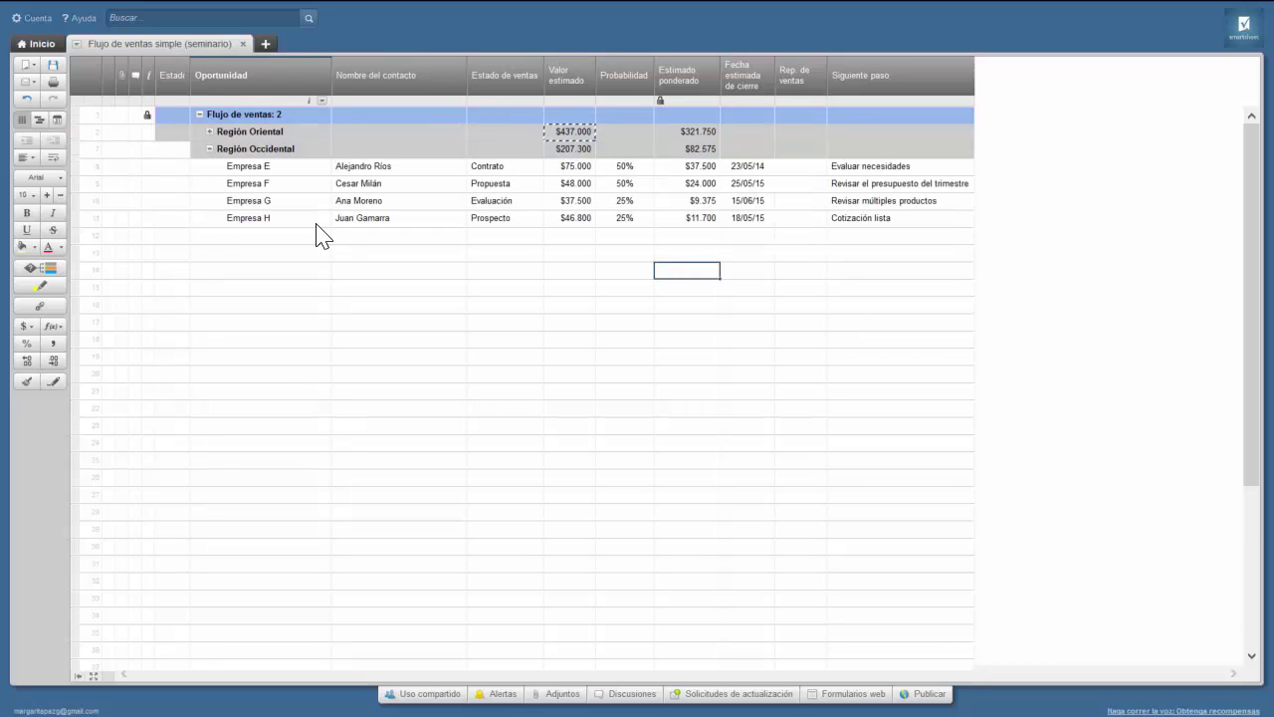
click(210, 132)
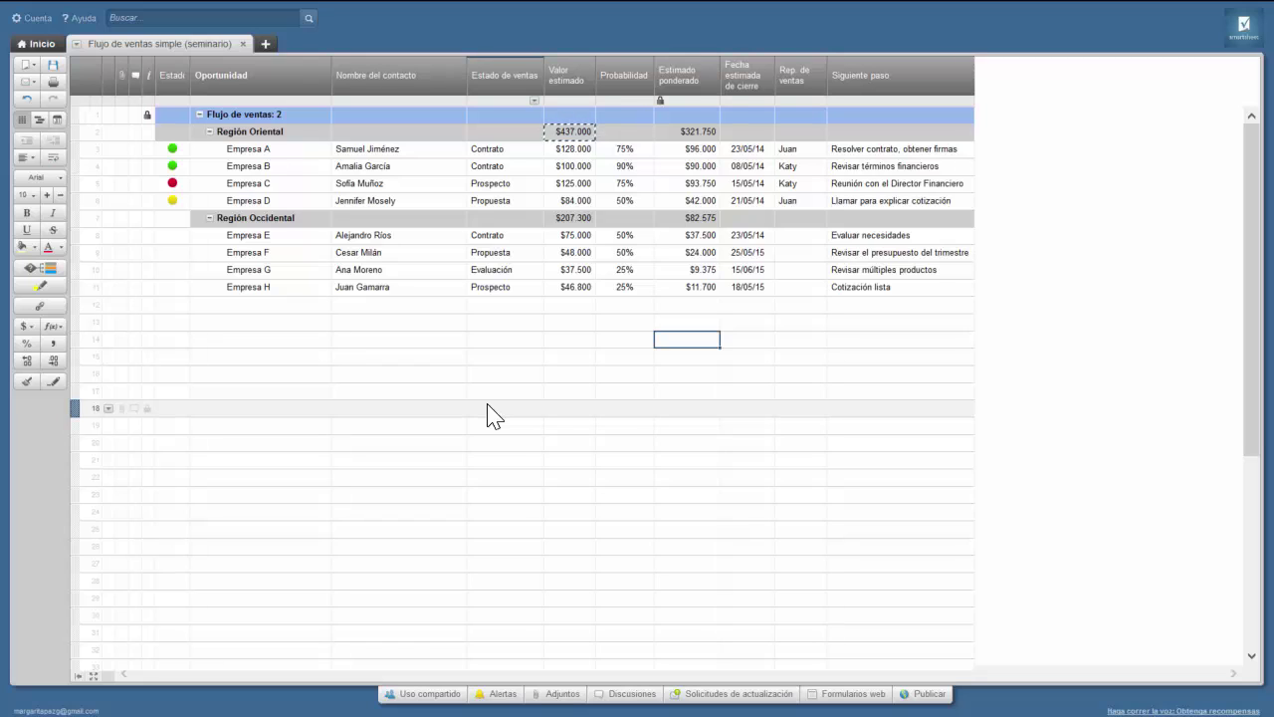
- Enter =sum(children()) in the Valor estimado cell of the top Flujo de ventas row to total both regions
click(558, 112)
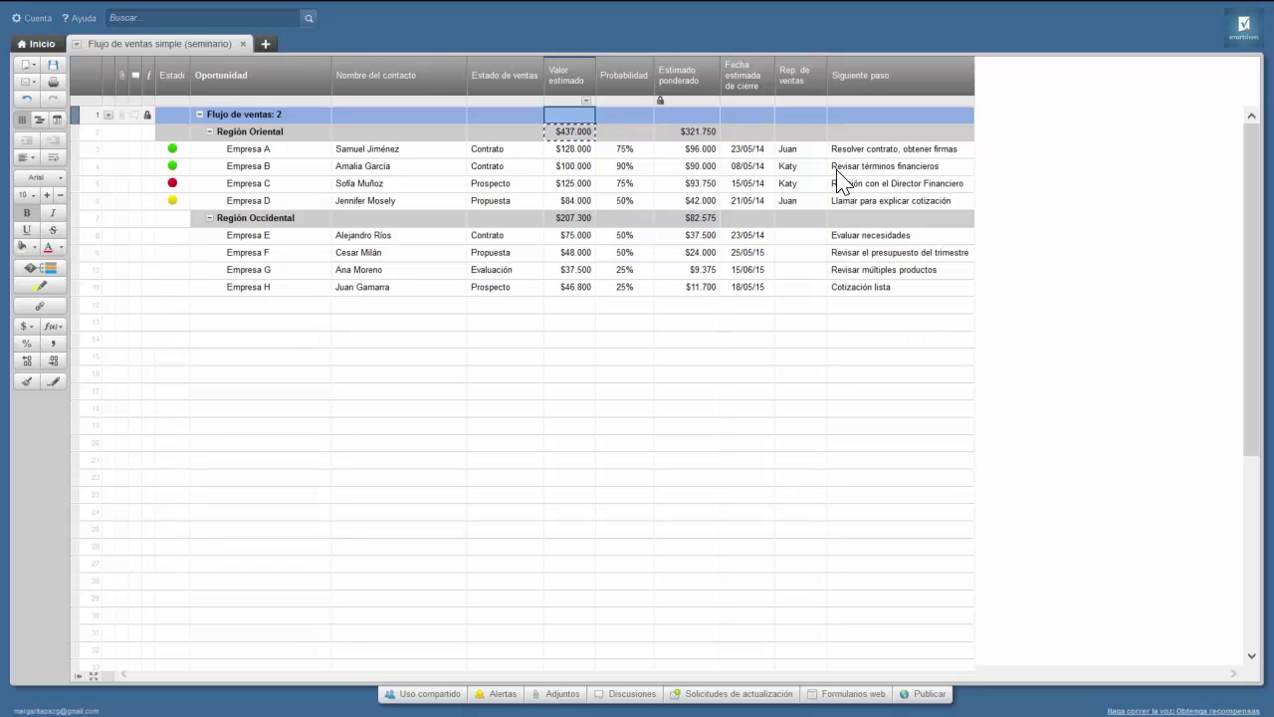
key(F2)
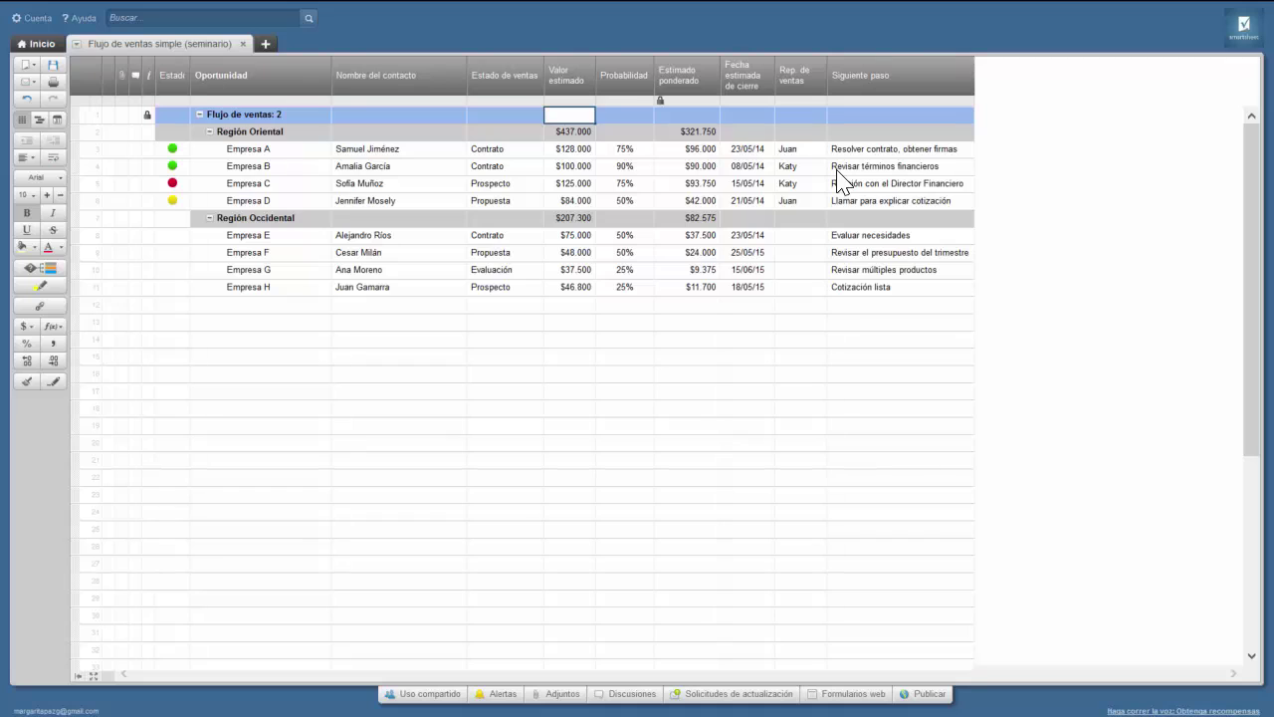
text(=sum()
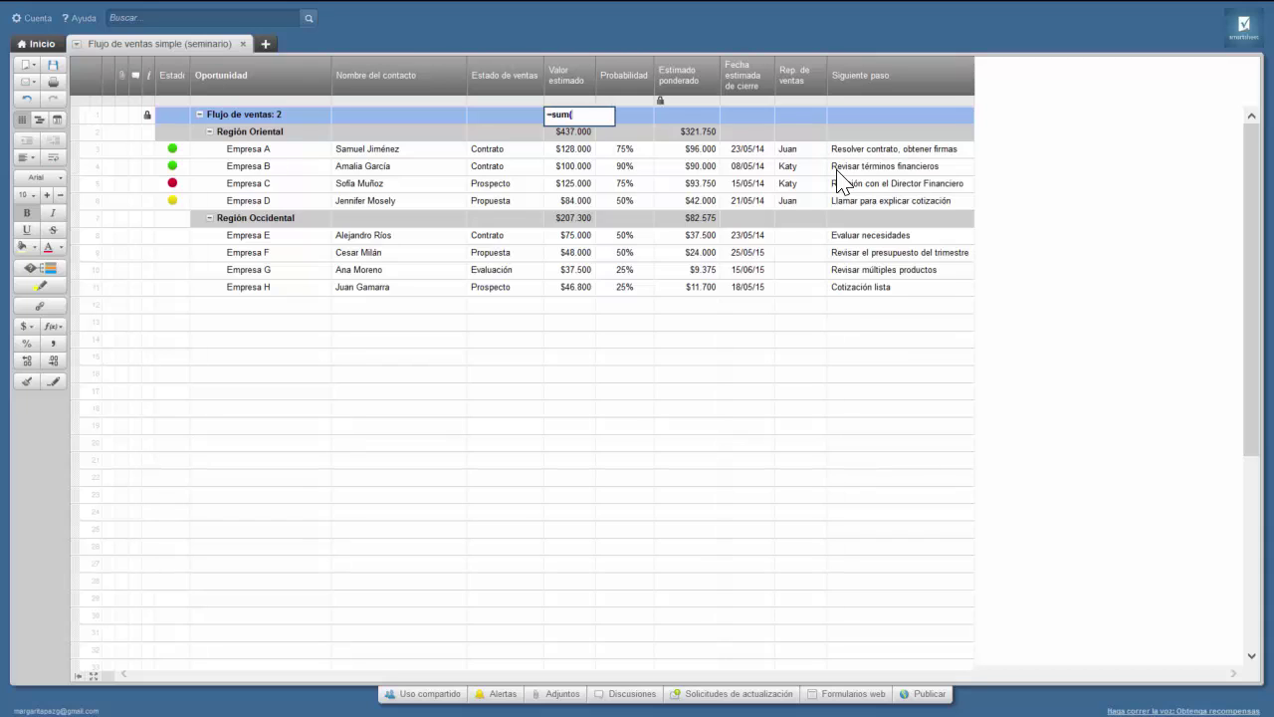
text(children()
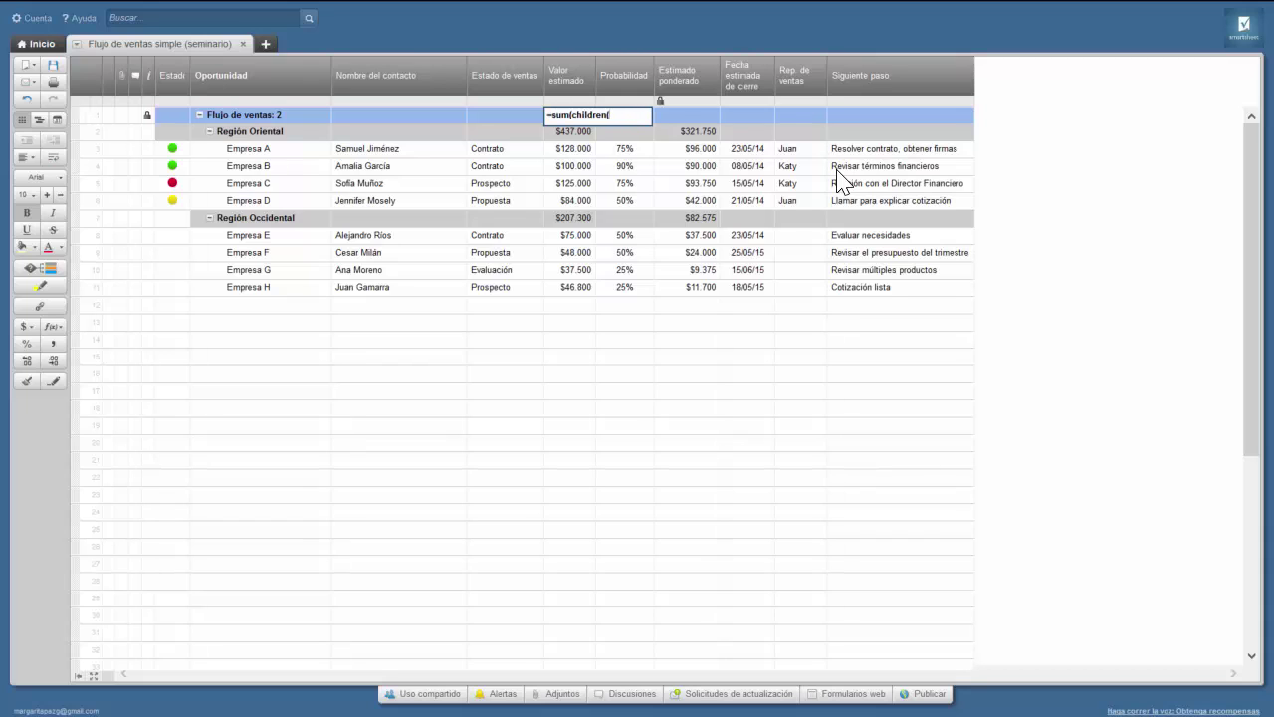
text()))
key(Return)
click(638, 356)
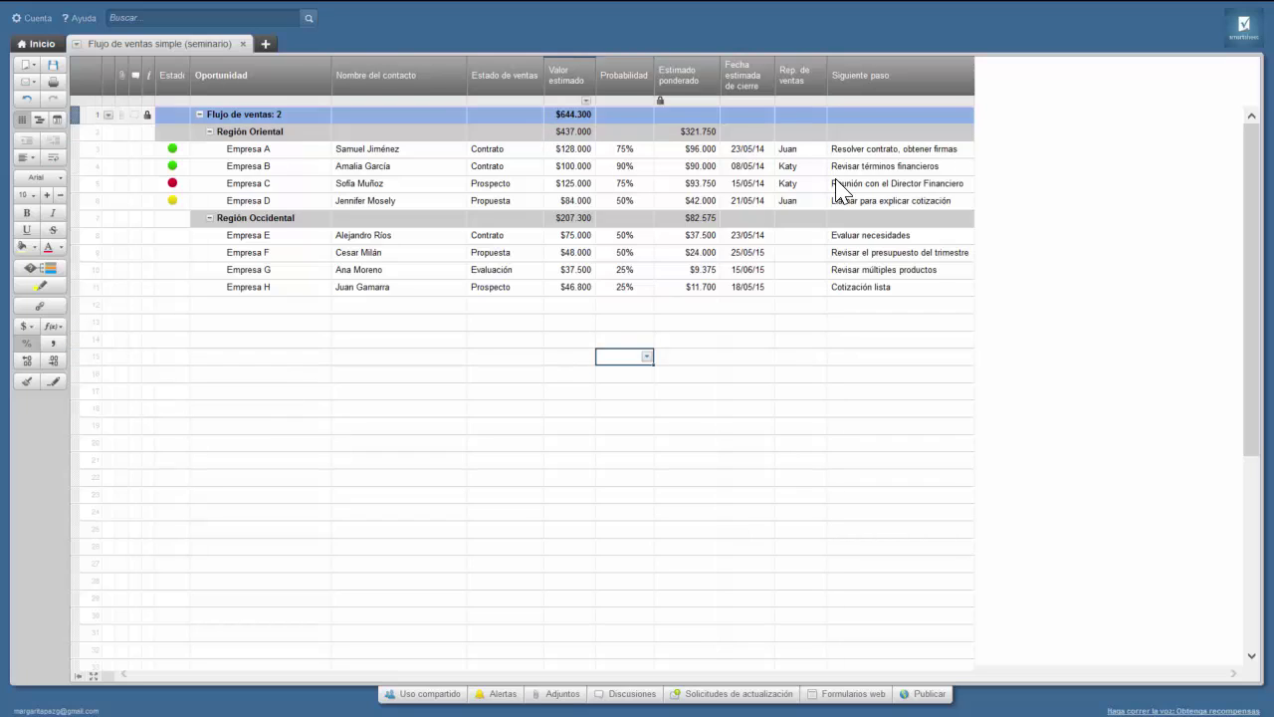
- Copy the Flujo de ventas row's Valor estimado total formula into its Estimado ponderado cell
click(571, 115)
key(ctrl+c)
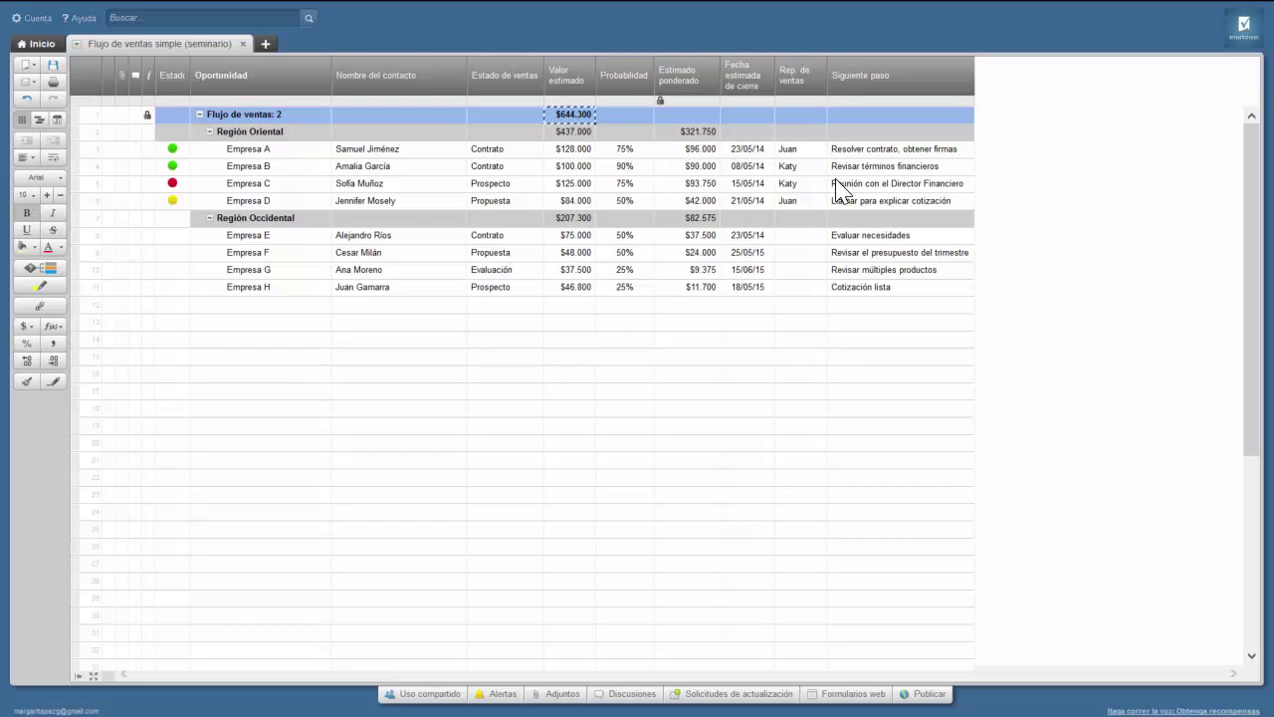
click(700, 110)
key(ctrl+v)
click(711, 326)
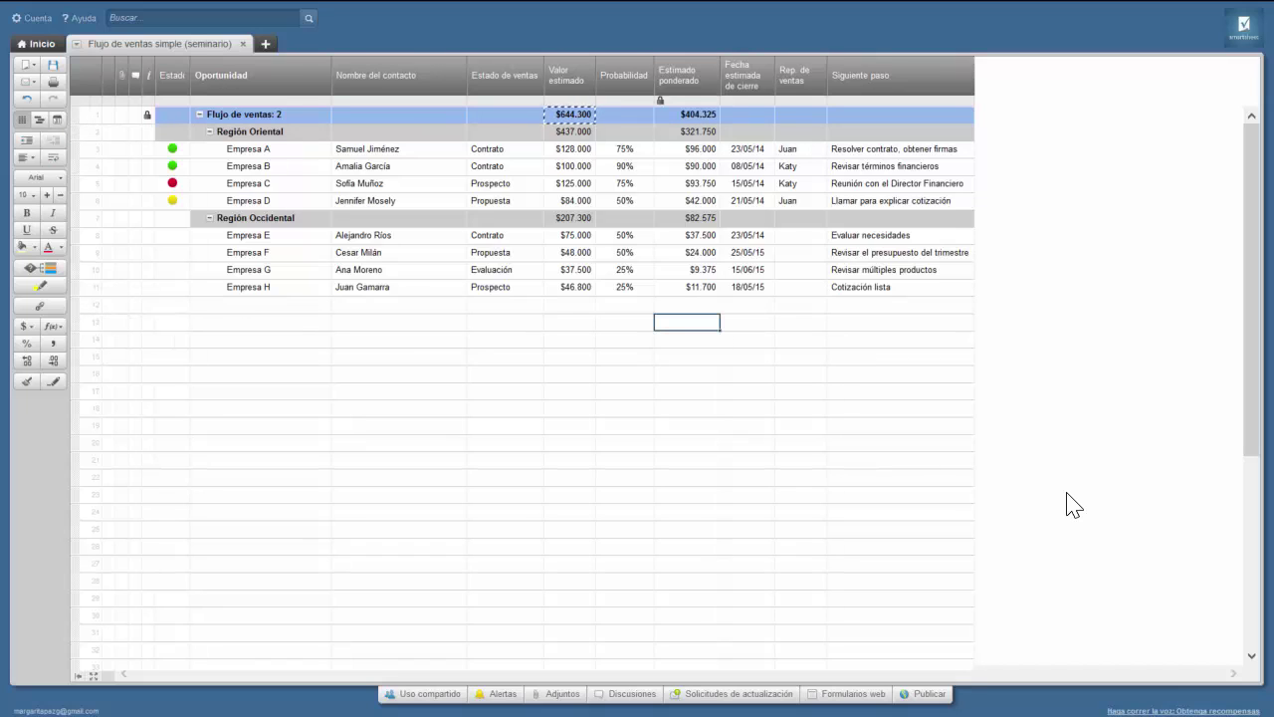
click(1067, 493)
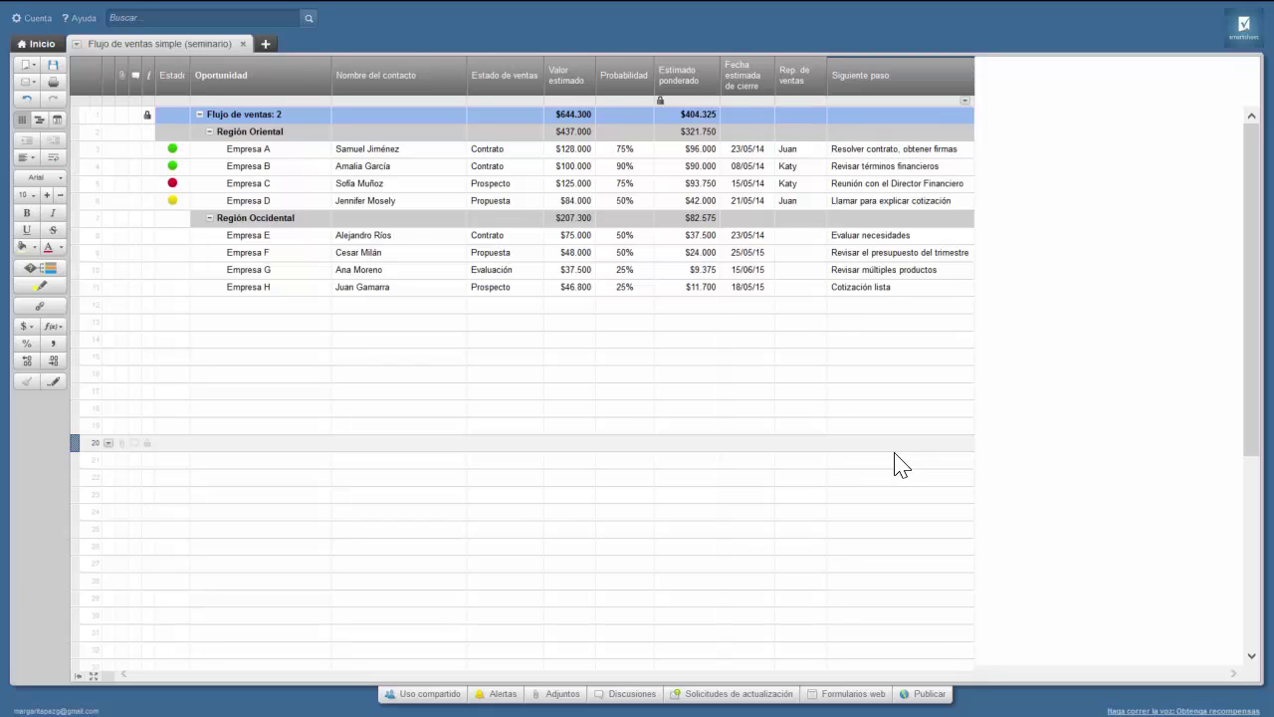
- Add Empresa I in the row below Empresa H with a Valor estimado of $37000
click(249, 304)
text(Empr)
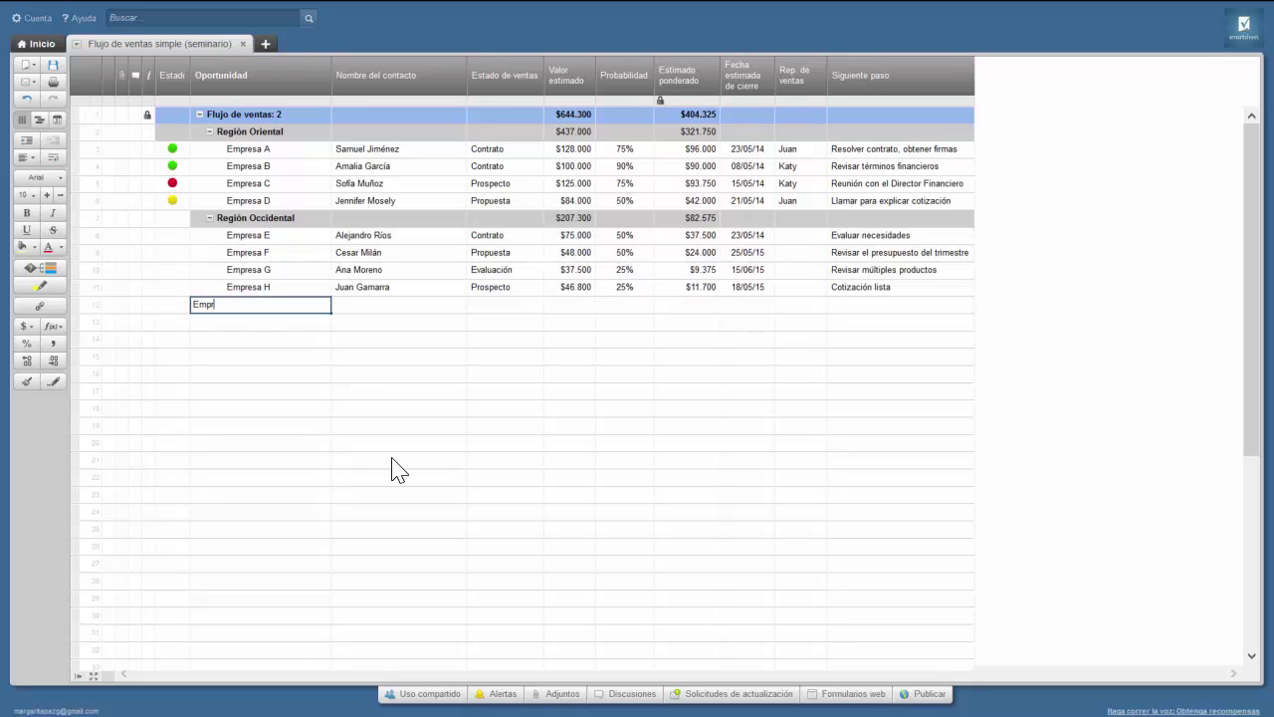
text(esa I)
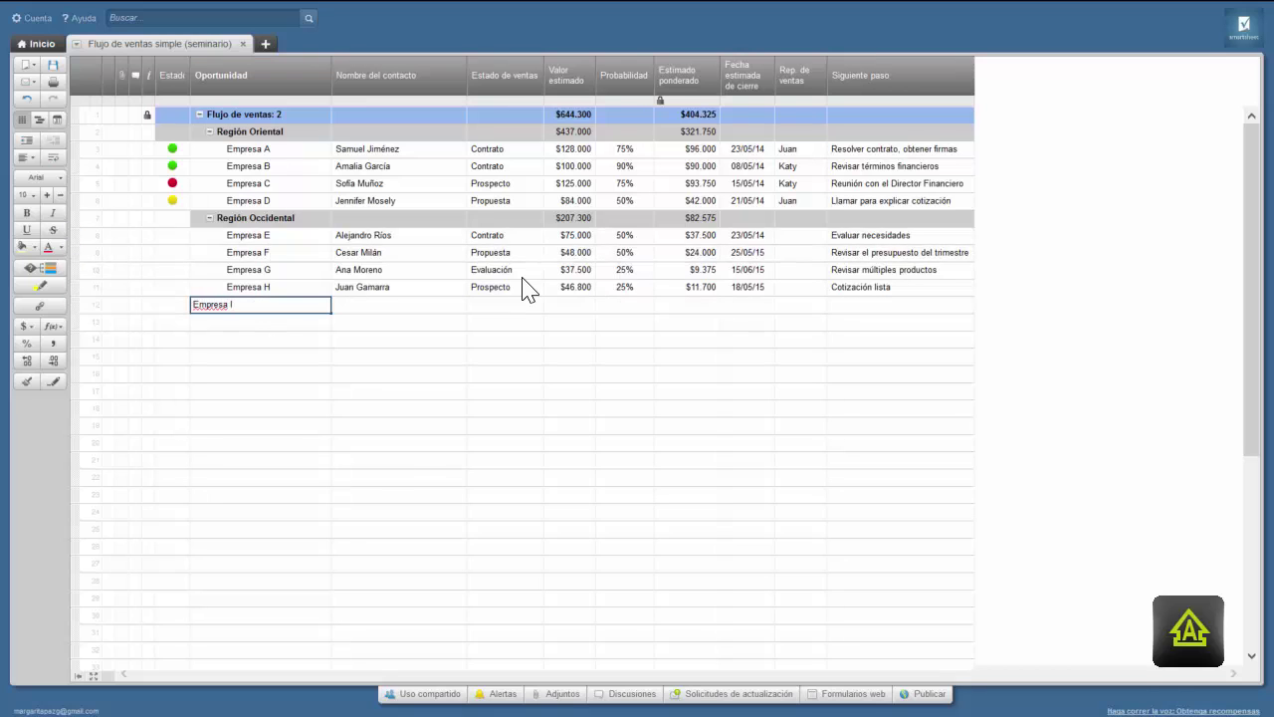
click(512, 303)
click(600, 304)
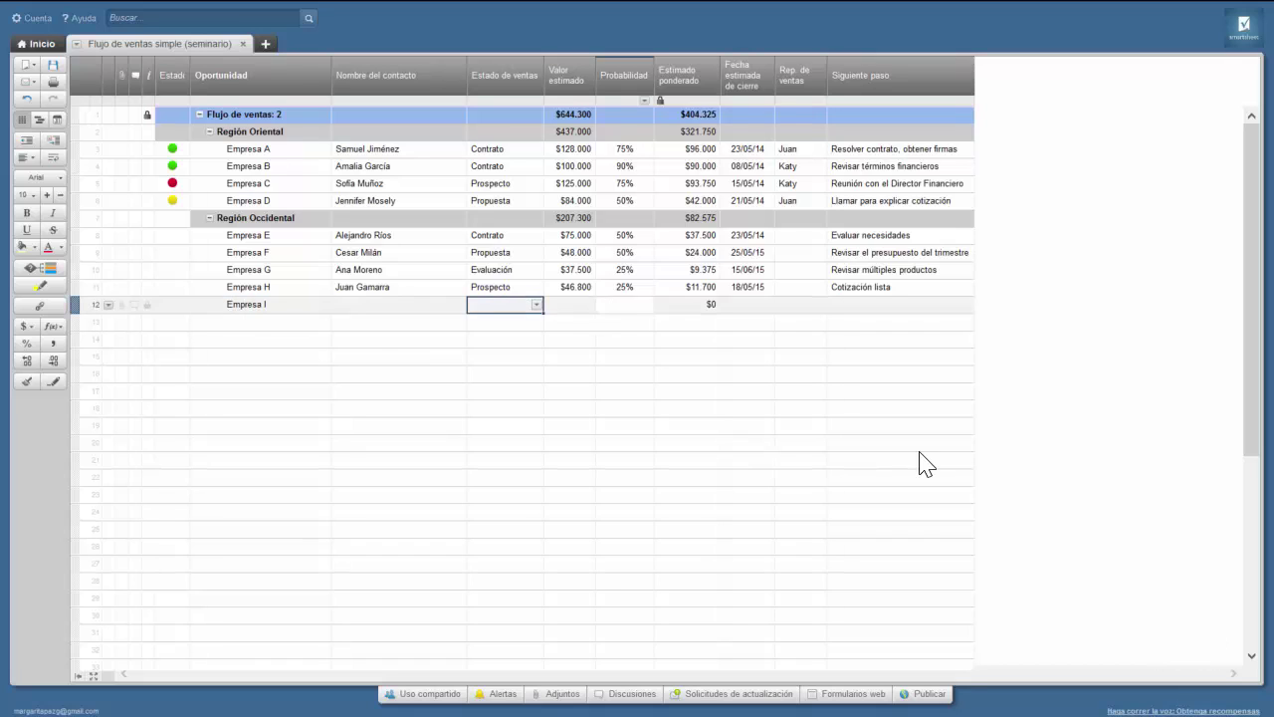
click(561, 306)
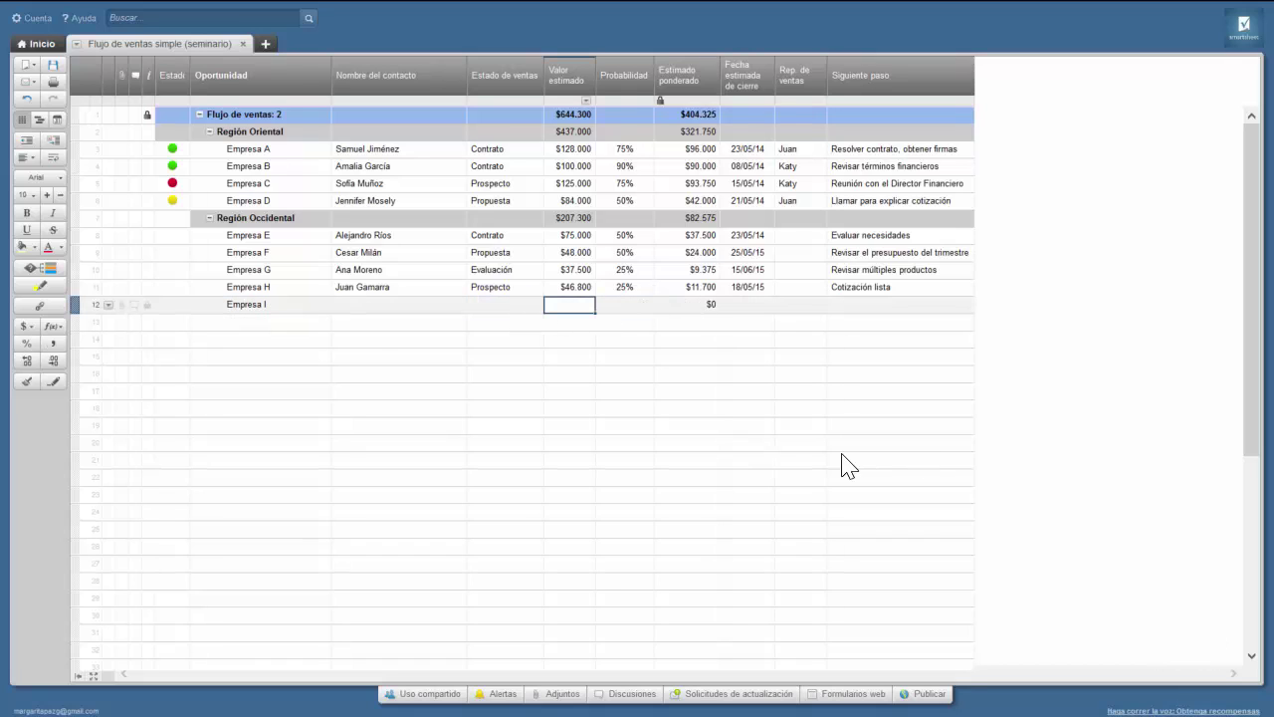
text($37000)
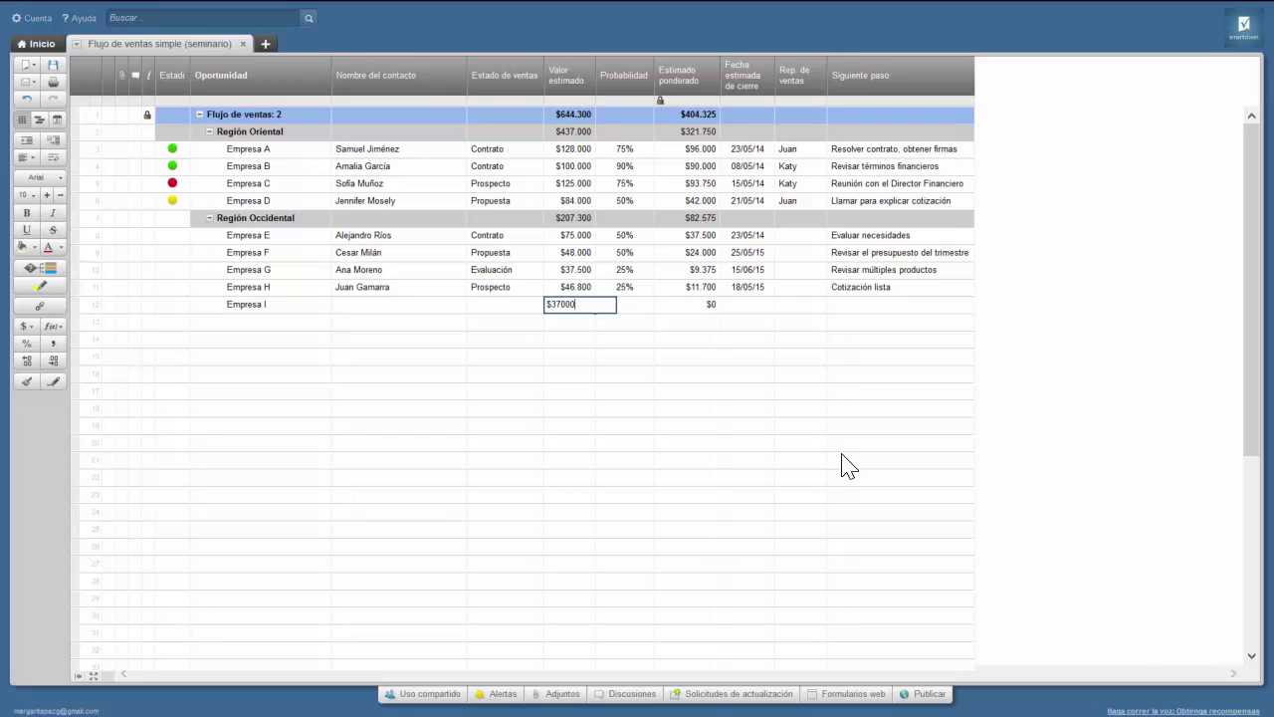
click(602, 358)
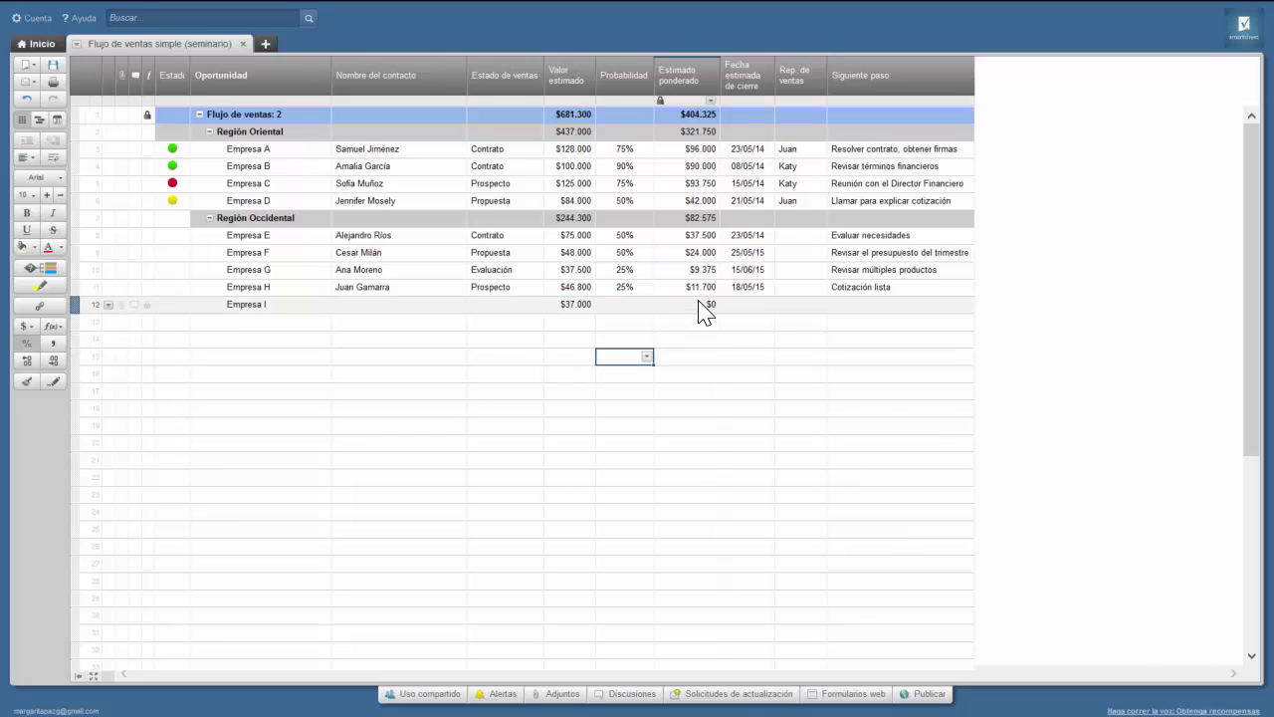
- Set Empresa I's Probabilidad to 50% and check the formula in its Estimado ponderado cell
key(Up)
key(Up)
key(Up)
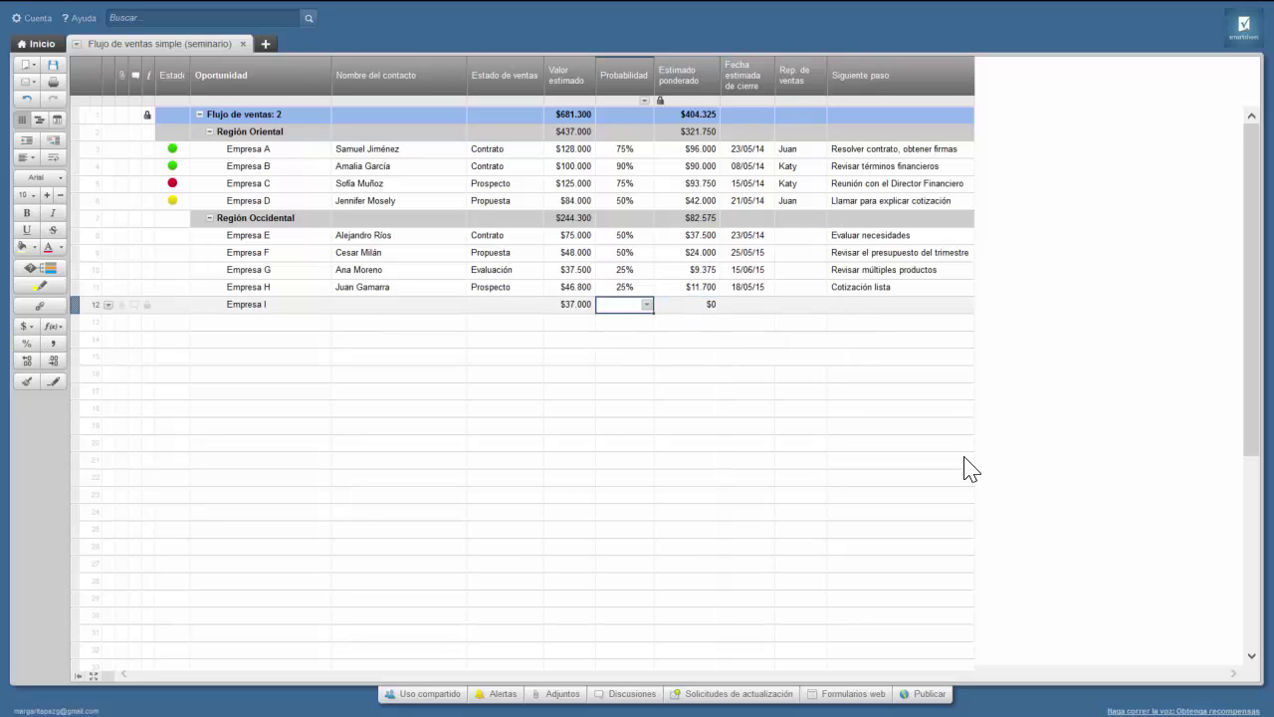
click(646, 304)
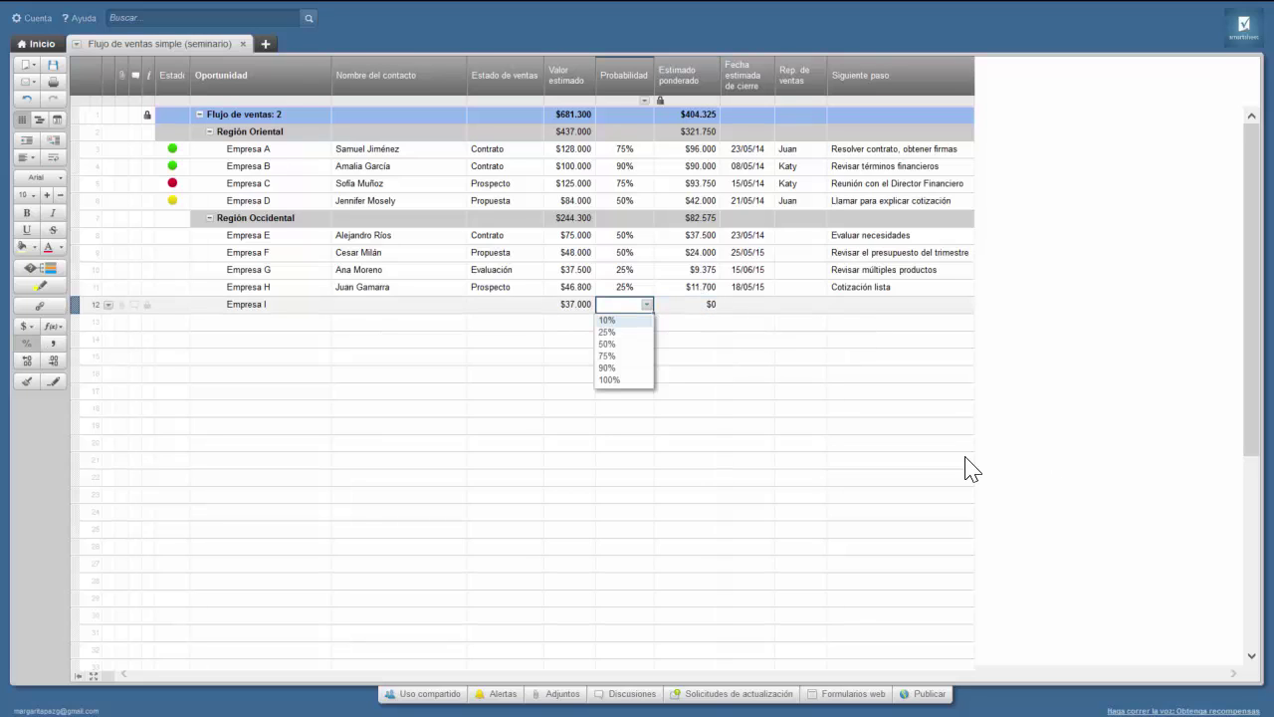
click(628, 343)
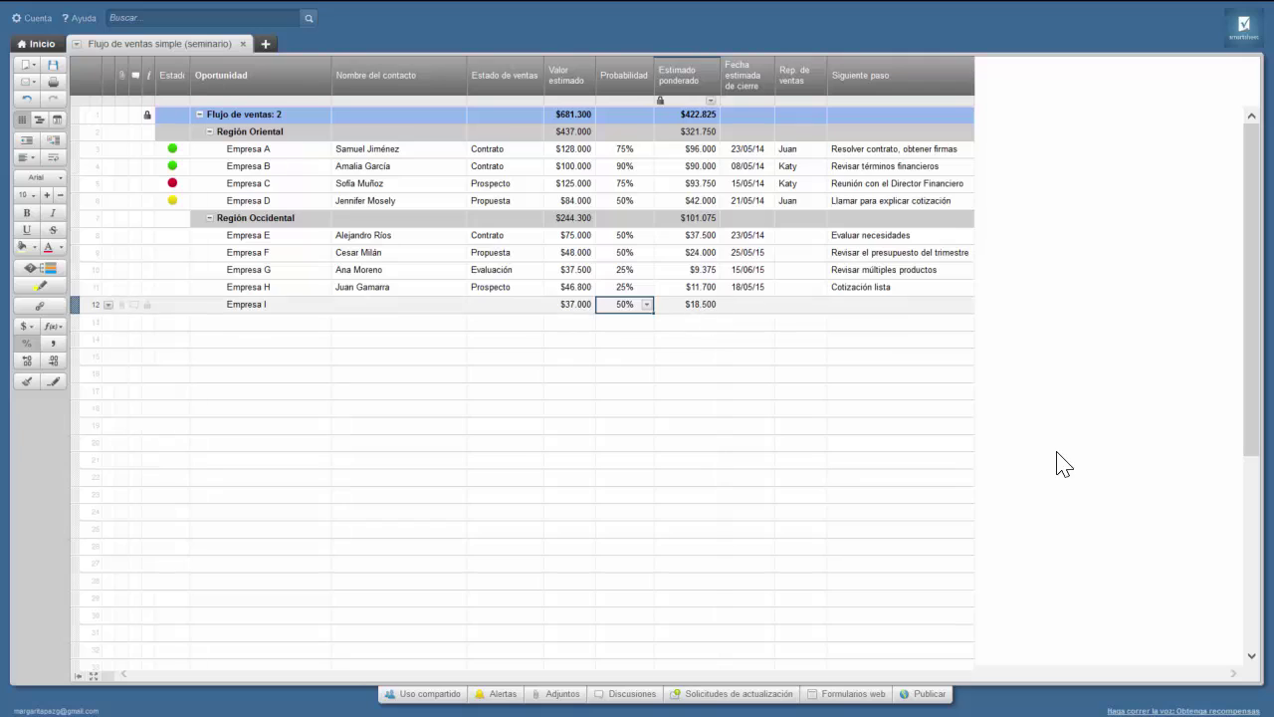
key(Right)
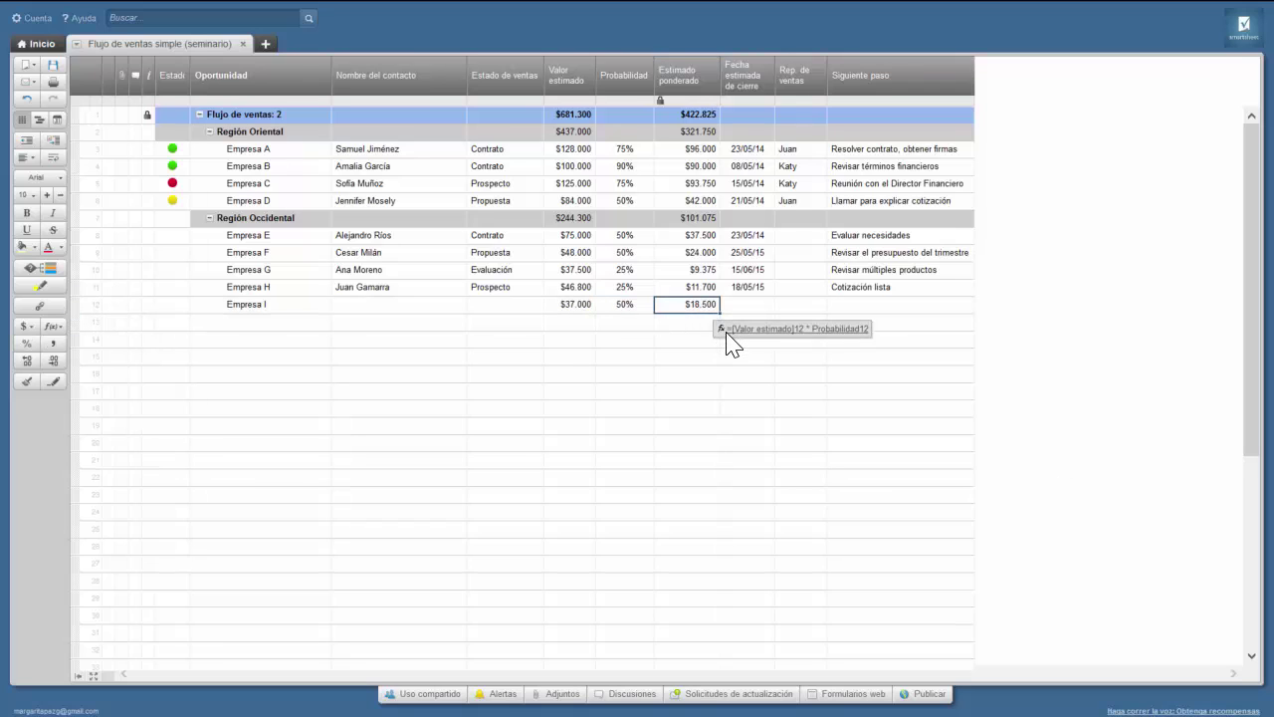
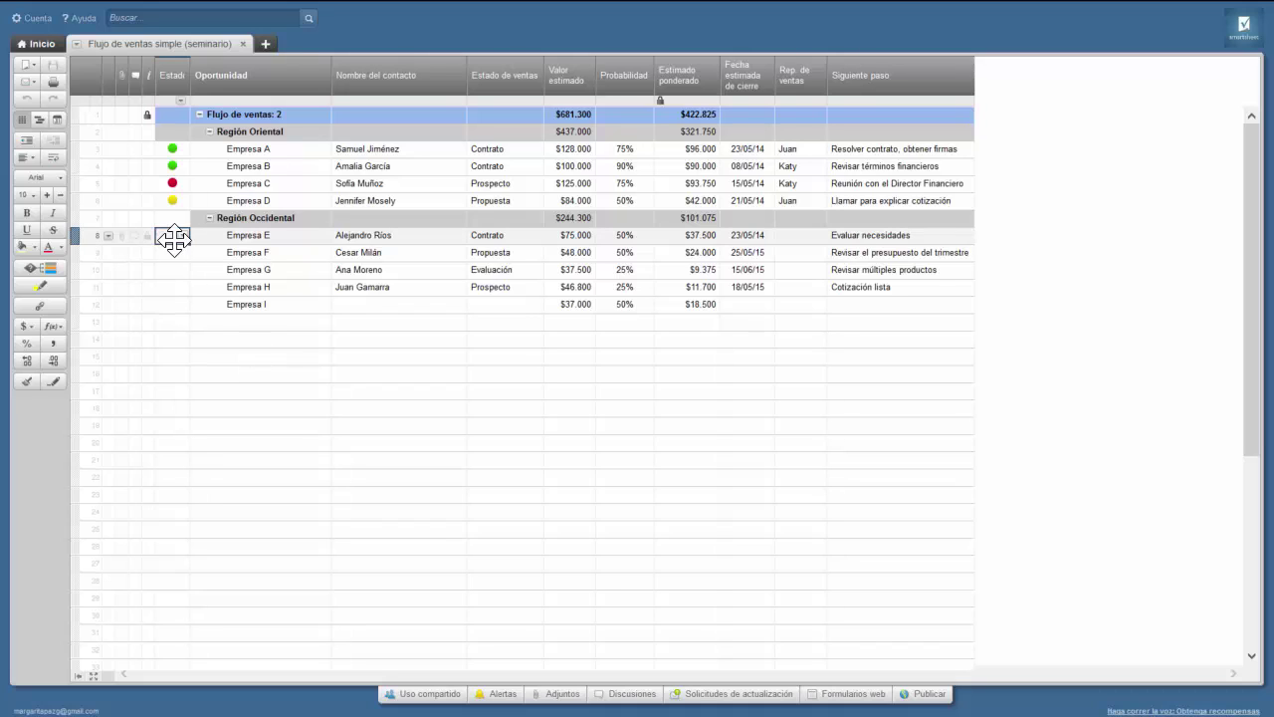
- Enter =if([Estado de ventas]8="Contrato","Verde") in Empresa E's status-ball cell
key(F2)
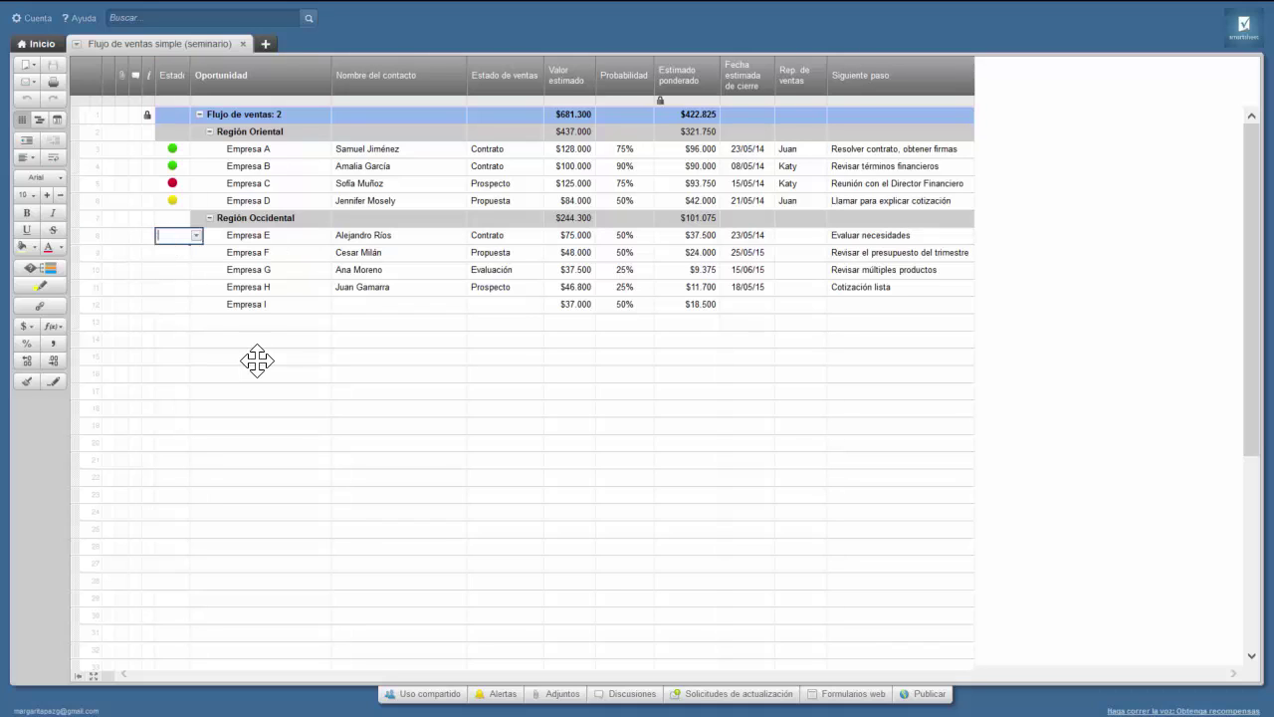
text(=)
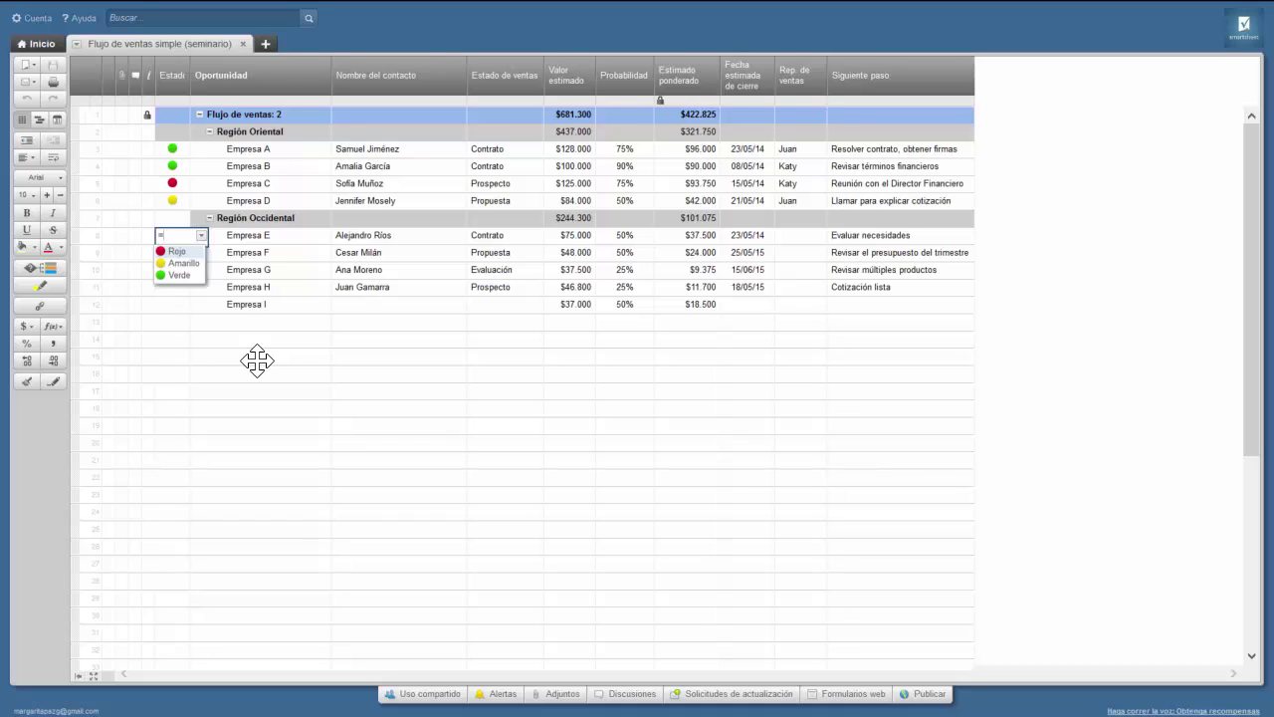
text(if()
click(516, 237)
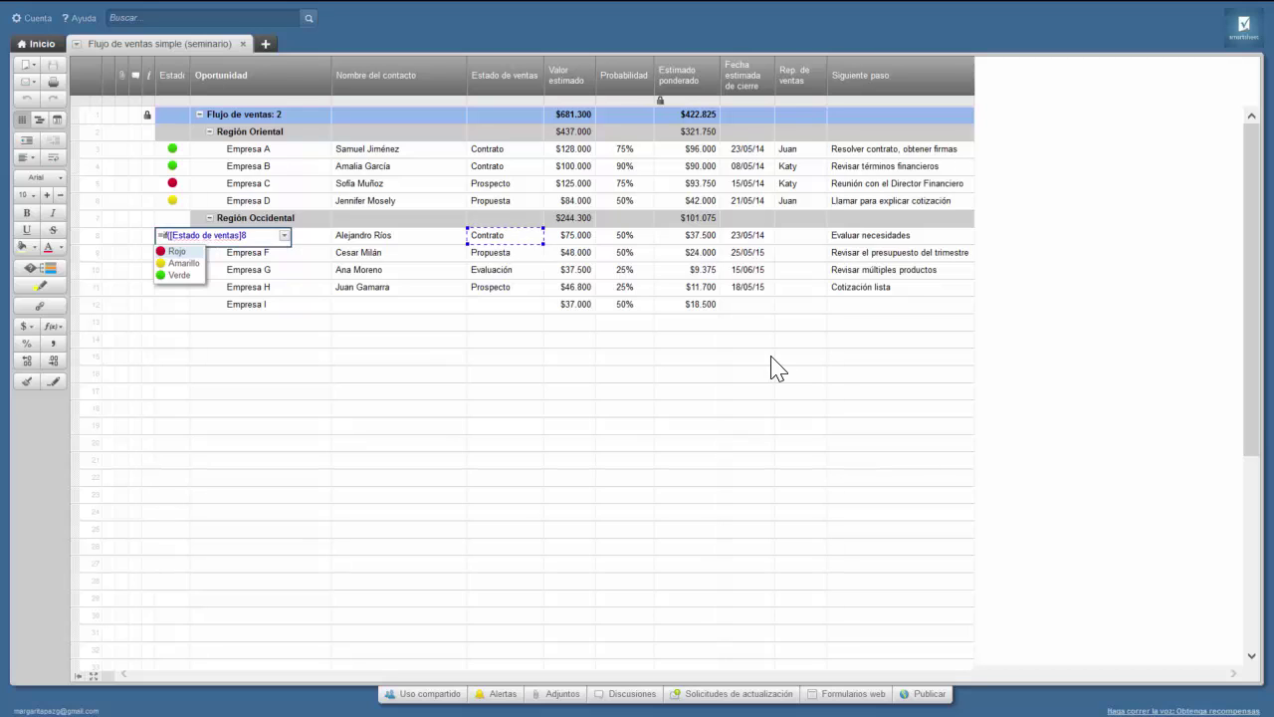
text(=)
text("Cont)
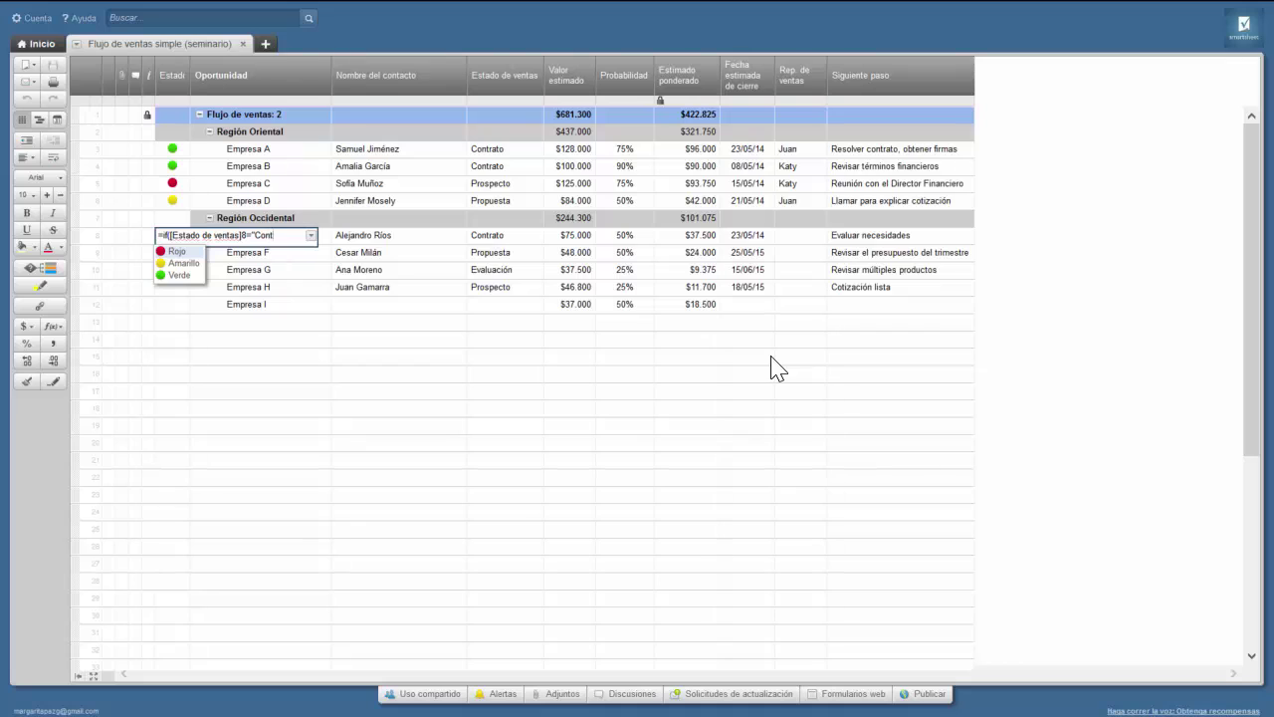
text(rato","Verd)
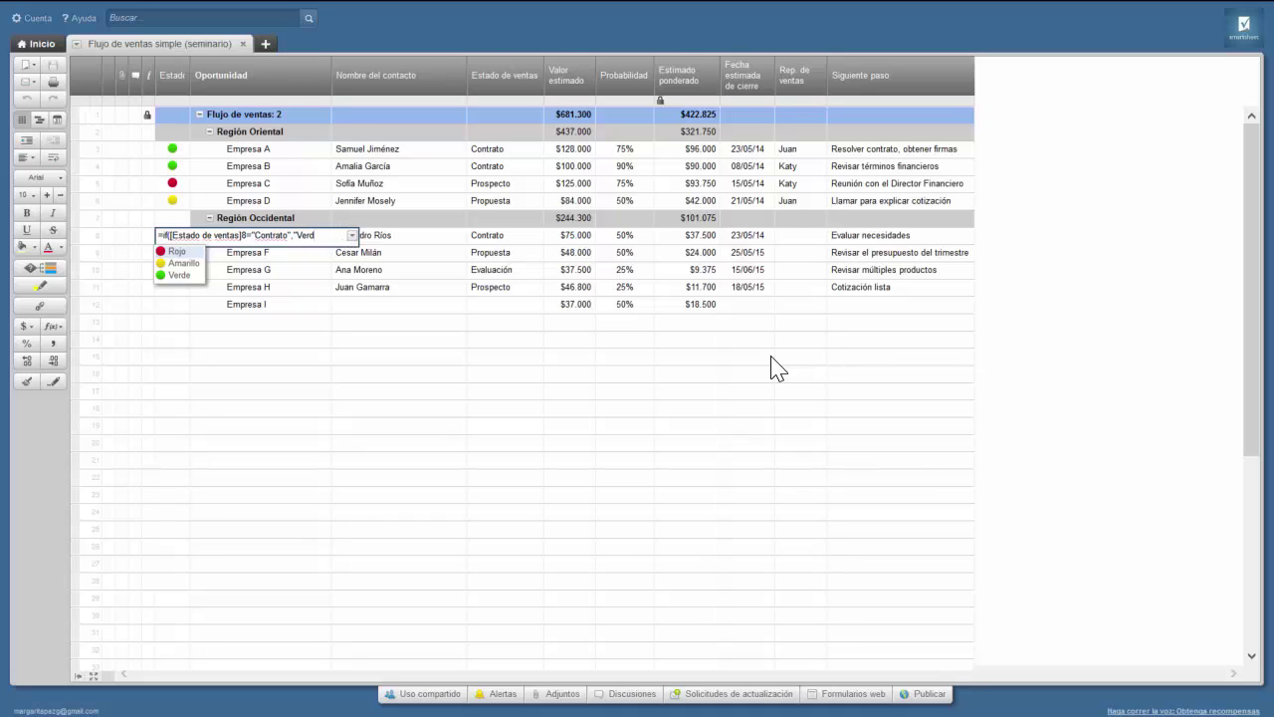
text(e")
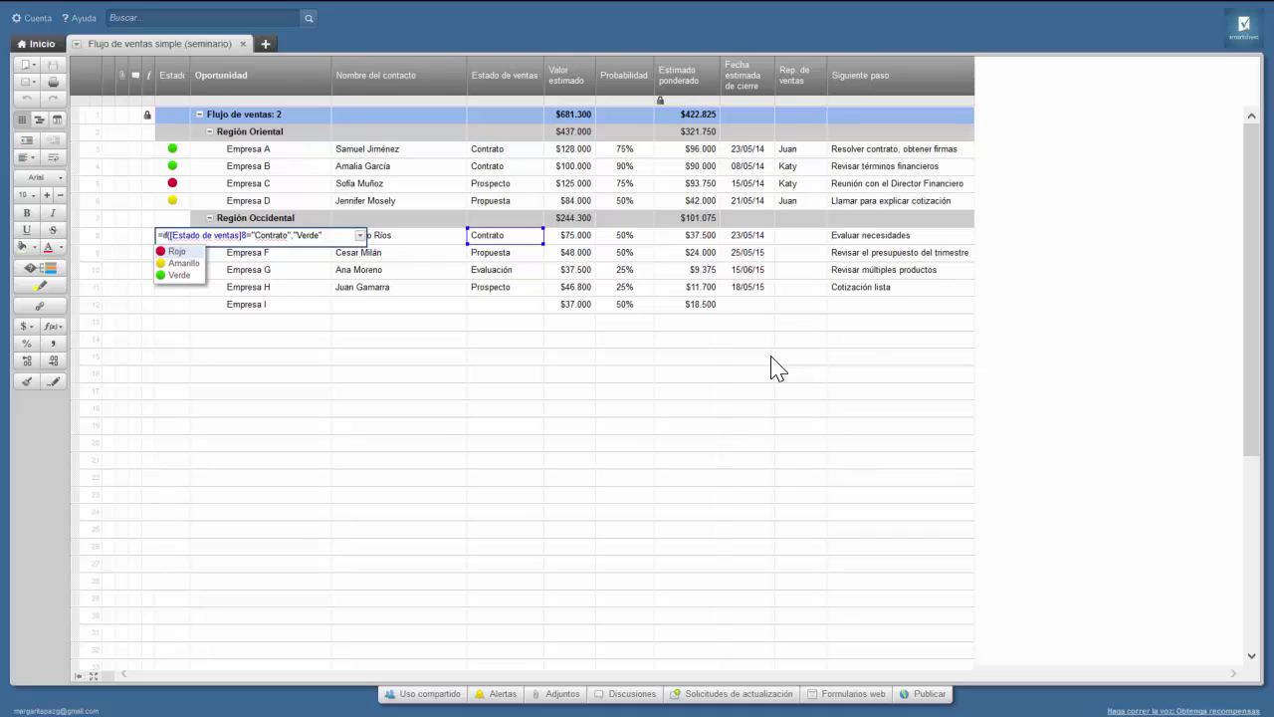
text())
key(Return)
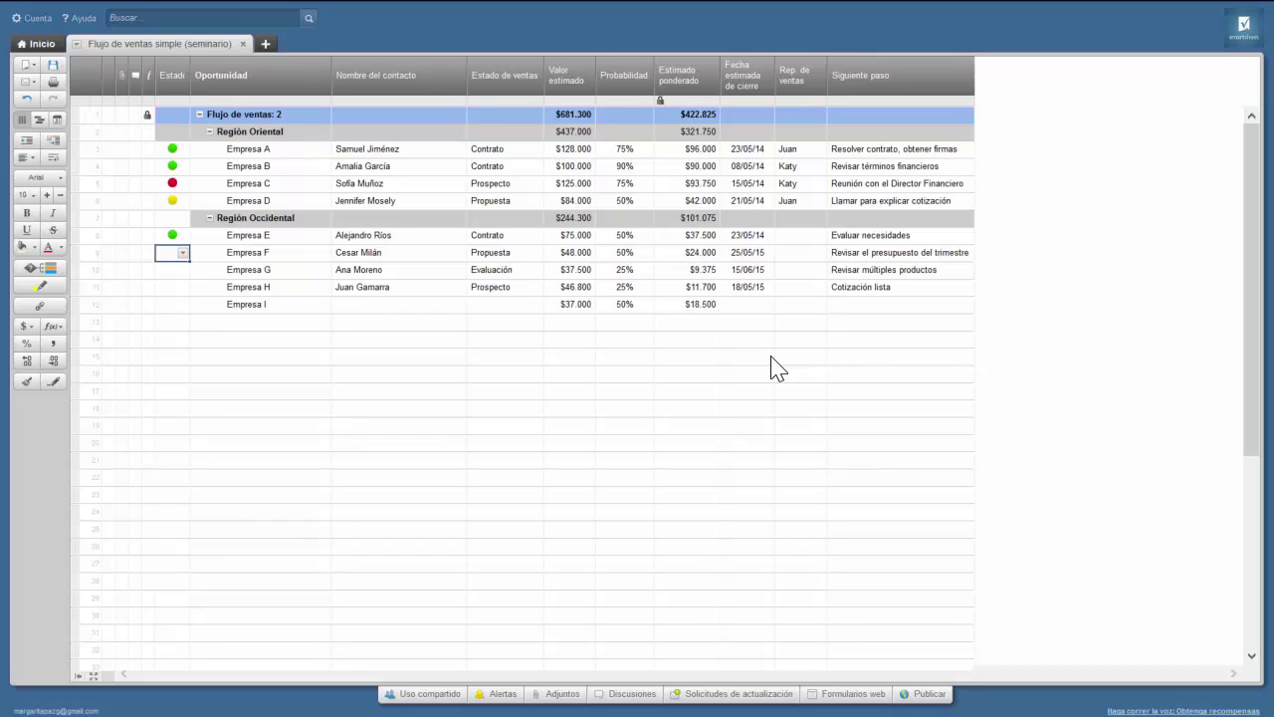
- Test Empresa E's status formula by switching its Estado de ventas to Evaluación and back to Contrato
click(527, 237)
click(537, 236)
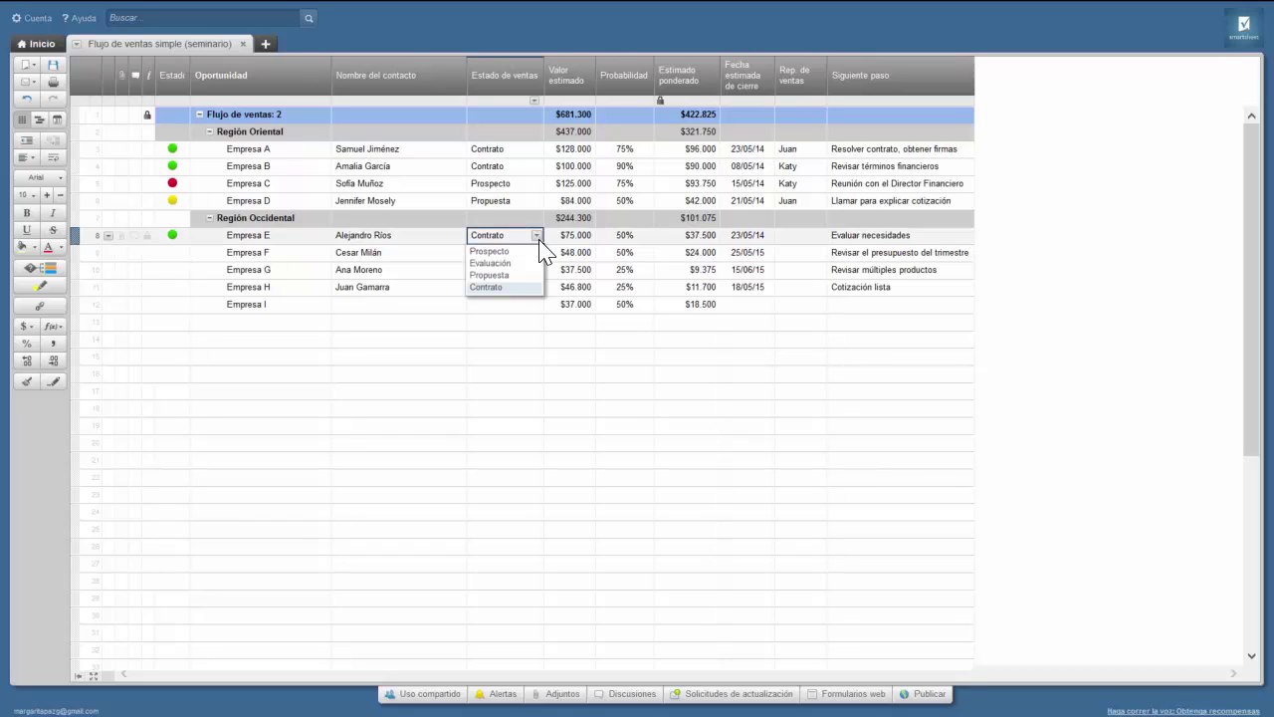
click(525, 263)
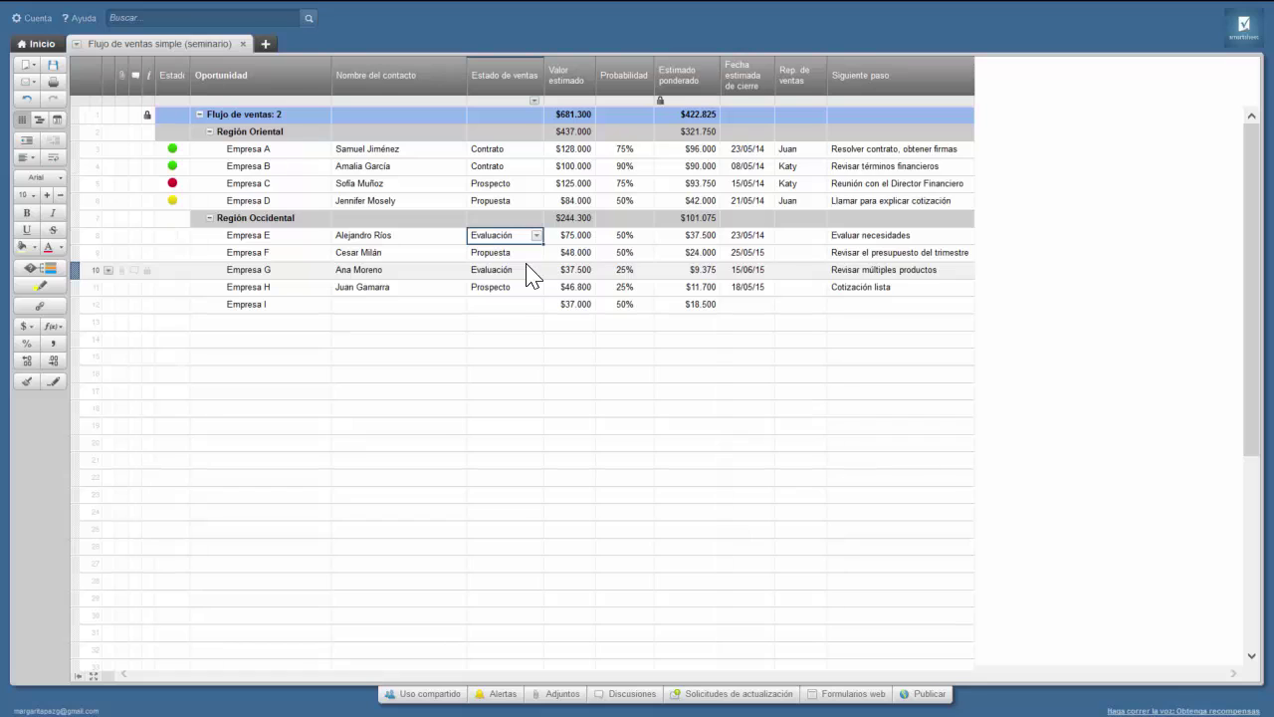
click(537, 236)
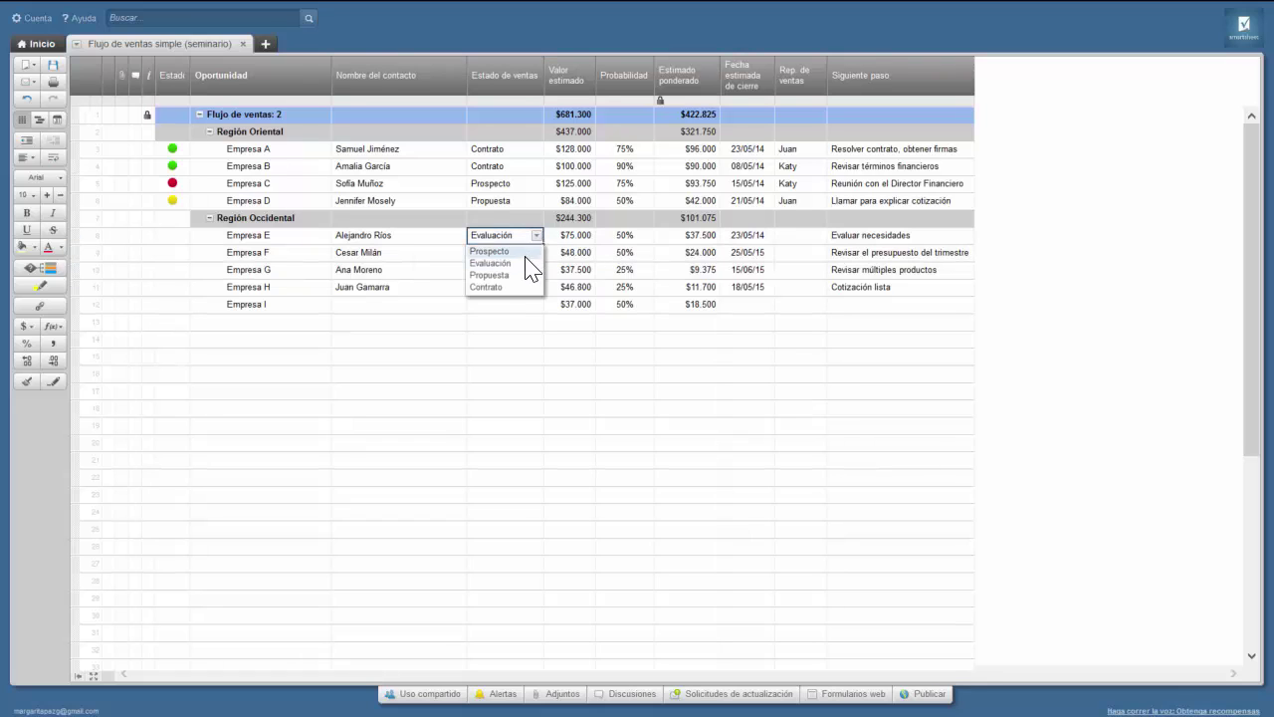
click(521, 287)
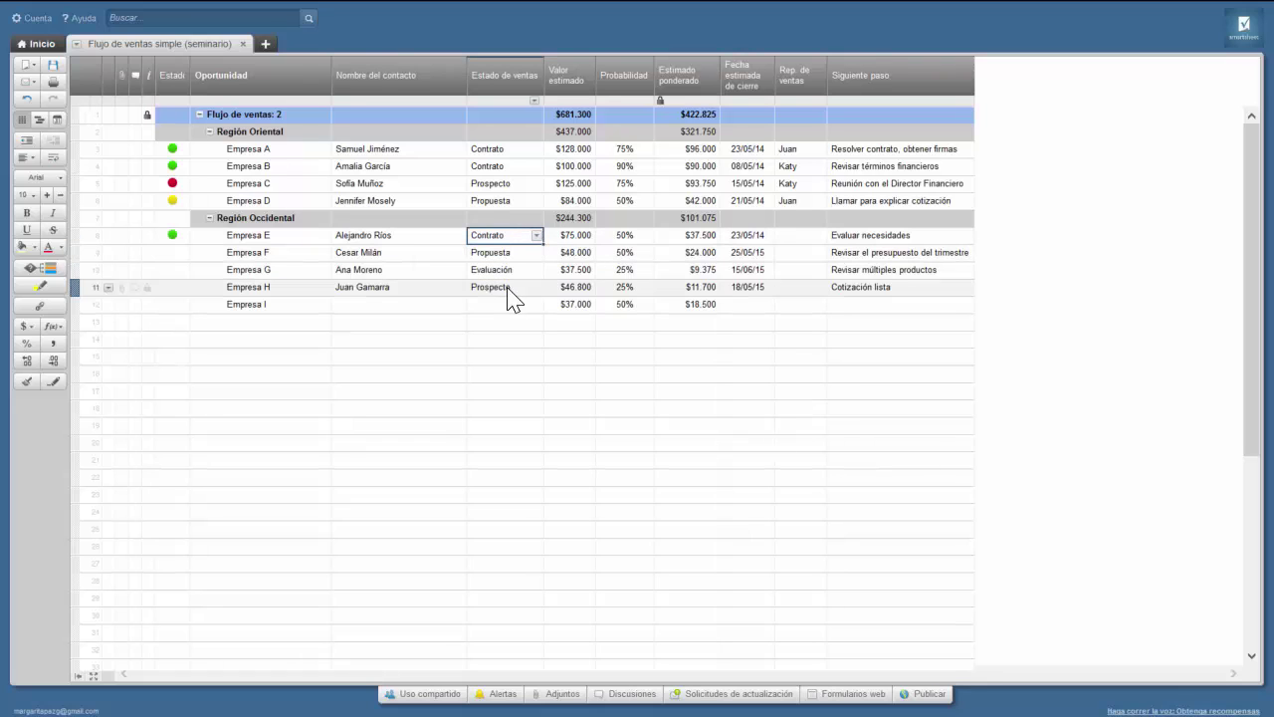
- Enter =if([Estado de ventas]9="Propuesta","Amarillo") in Empresa F's status-ball cell
click(167, 252)
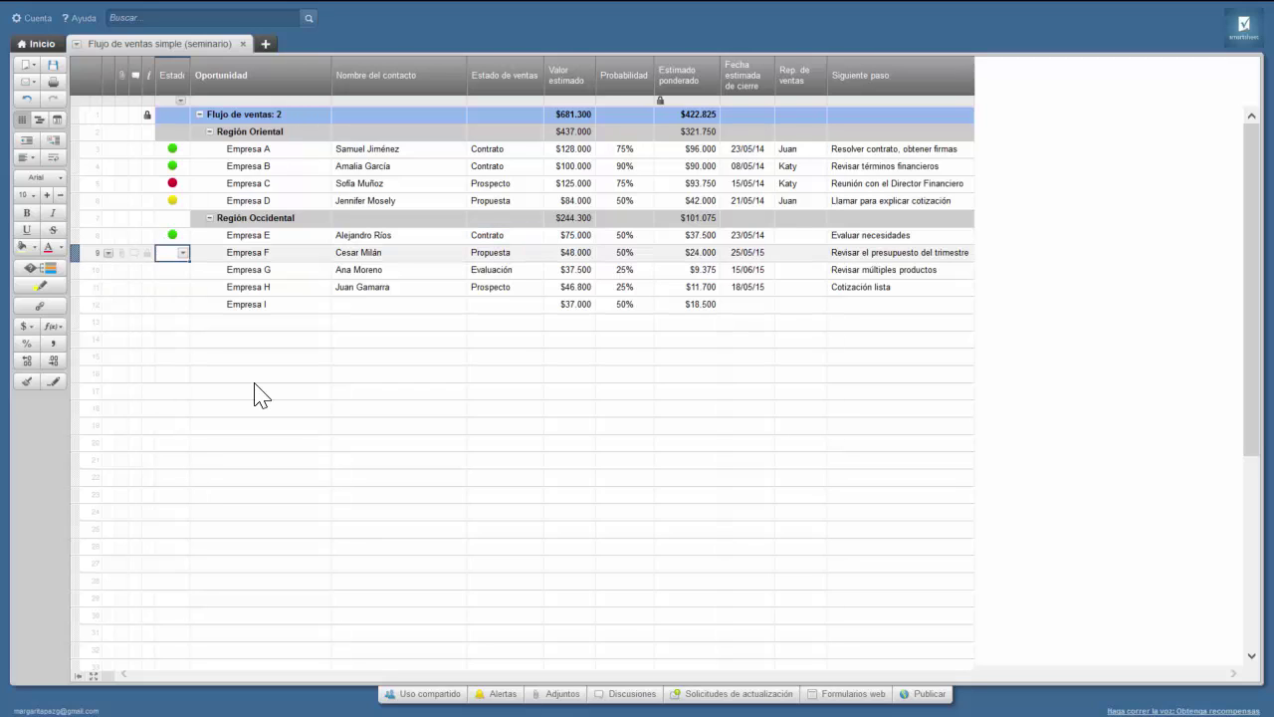
key(F2)
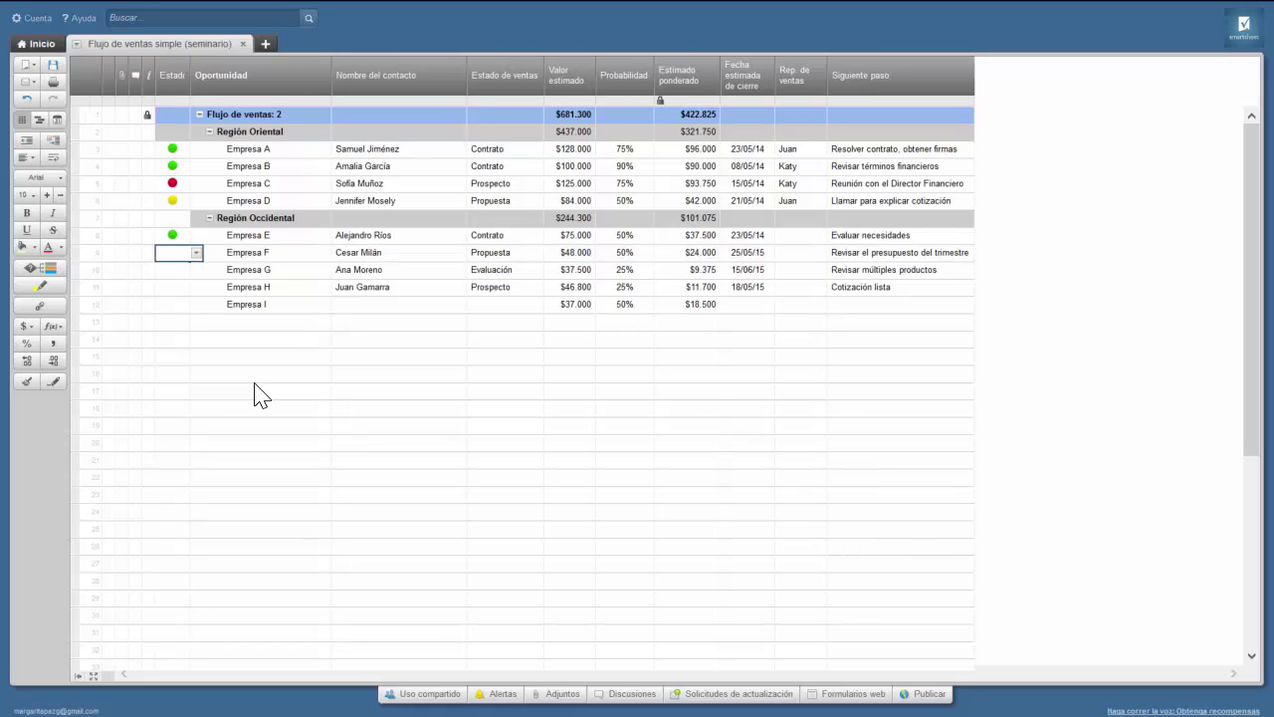
text(=)
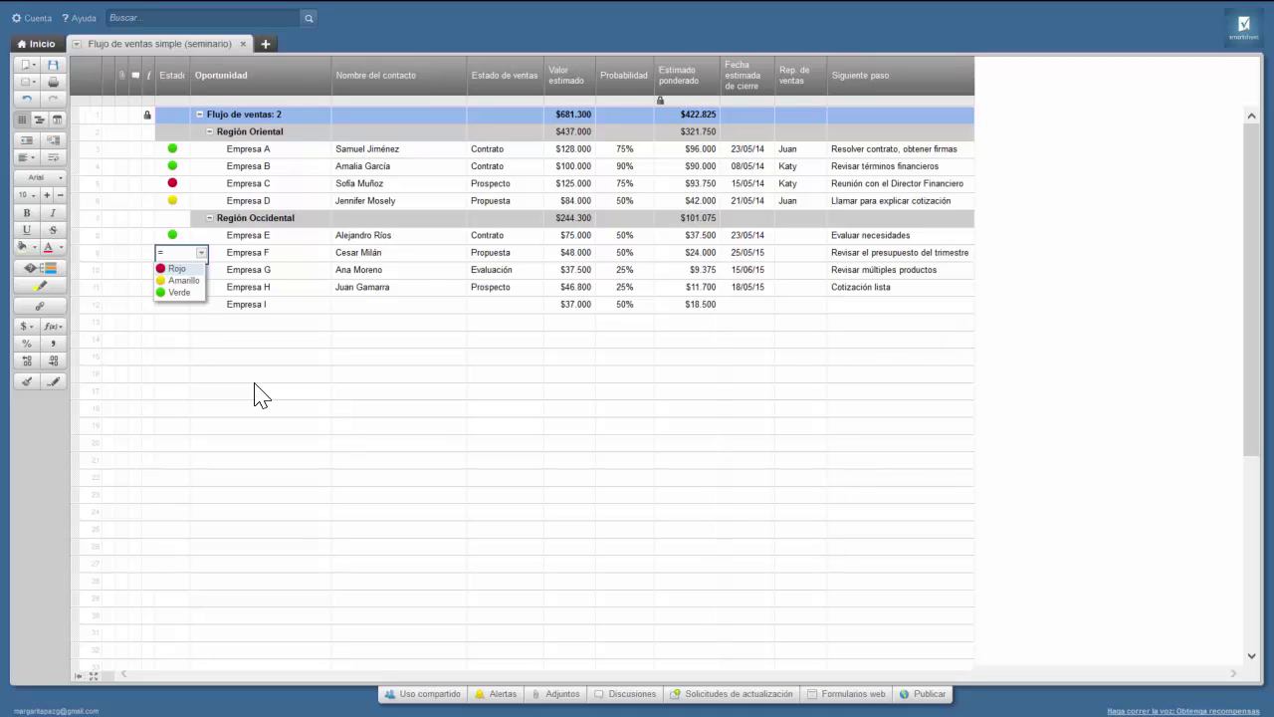
text(if()
click(510, 253)
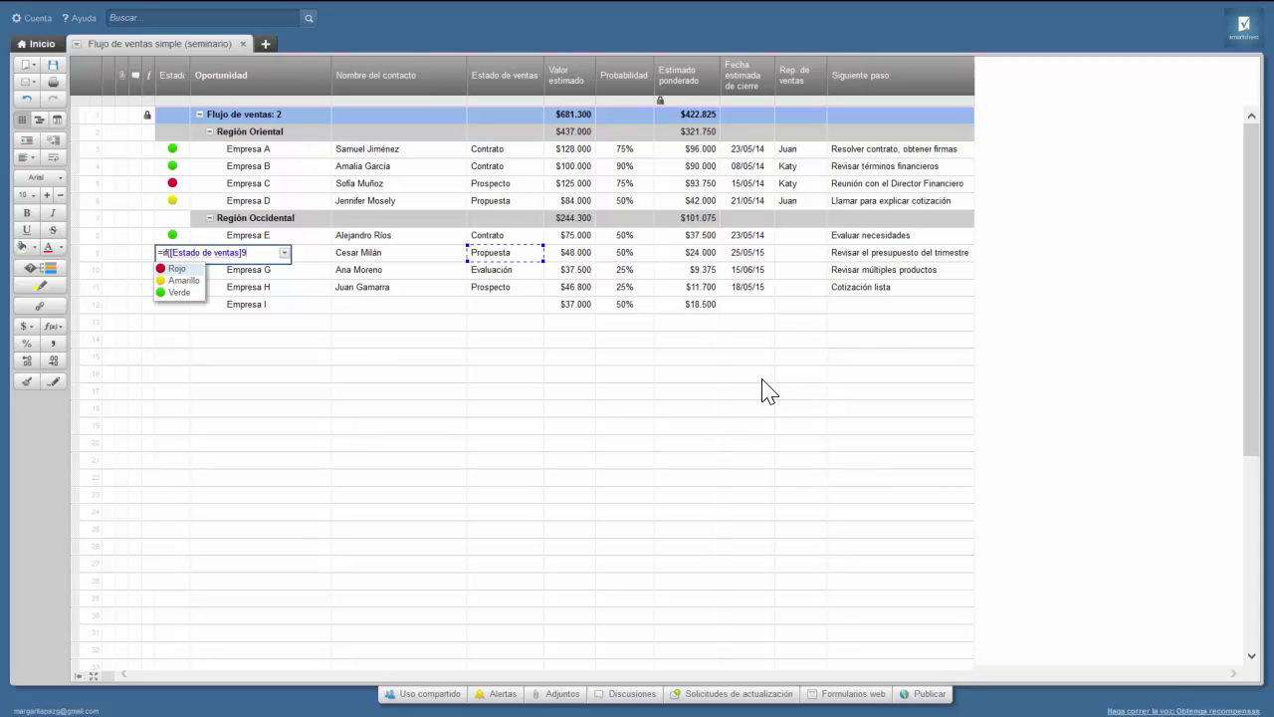
text(="Propuesta)
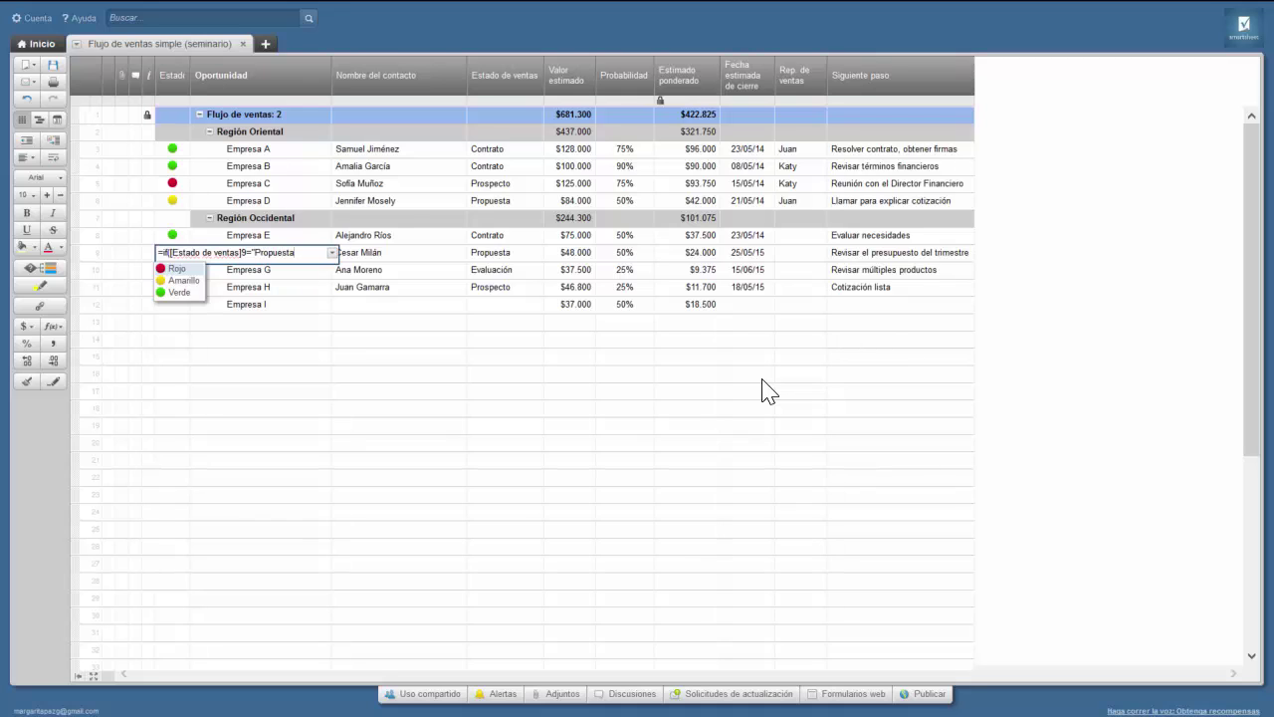
text(")
text(,)
text("Amrai)
key(BackSpace)
key(BackSpace)
key(BackSpace)
text(ar)
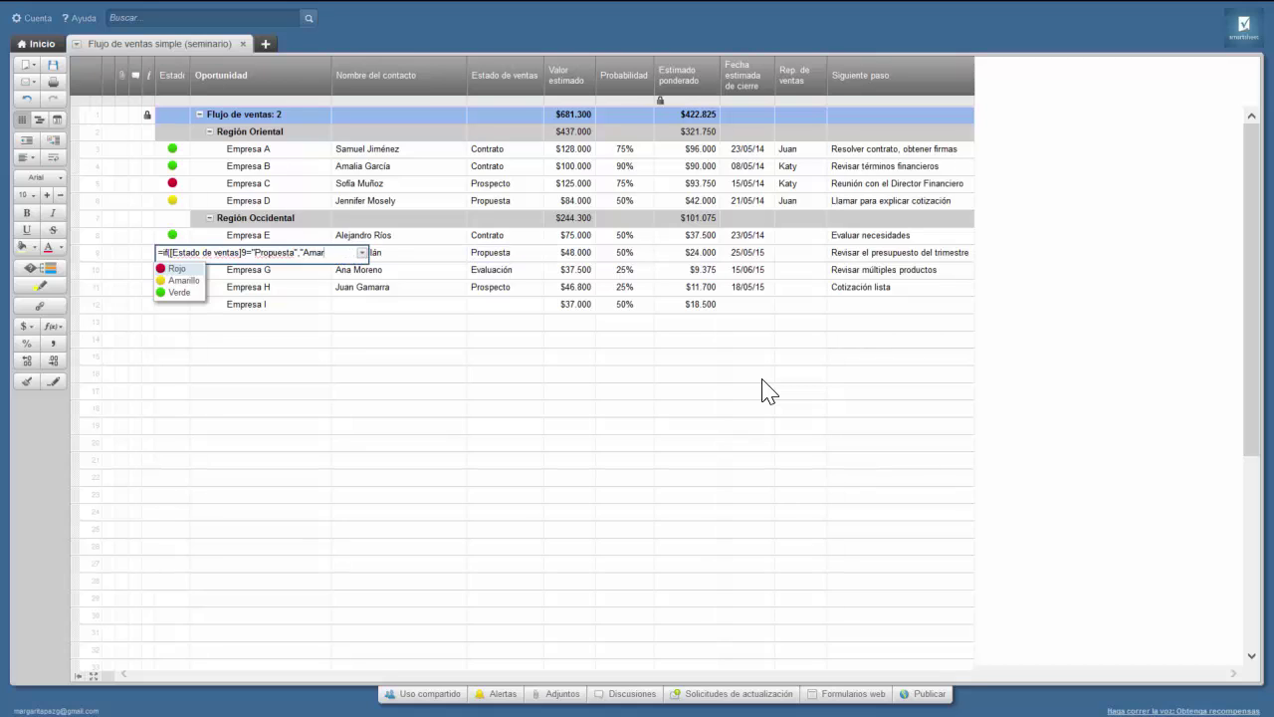
text(illo")
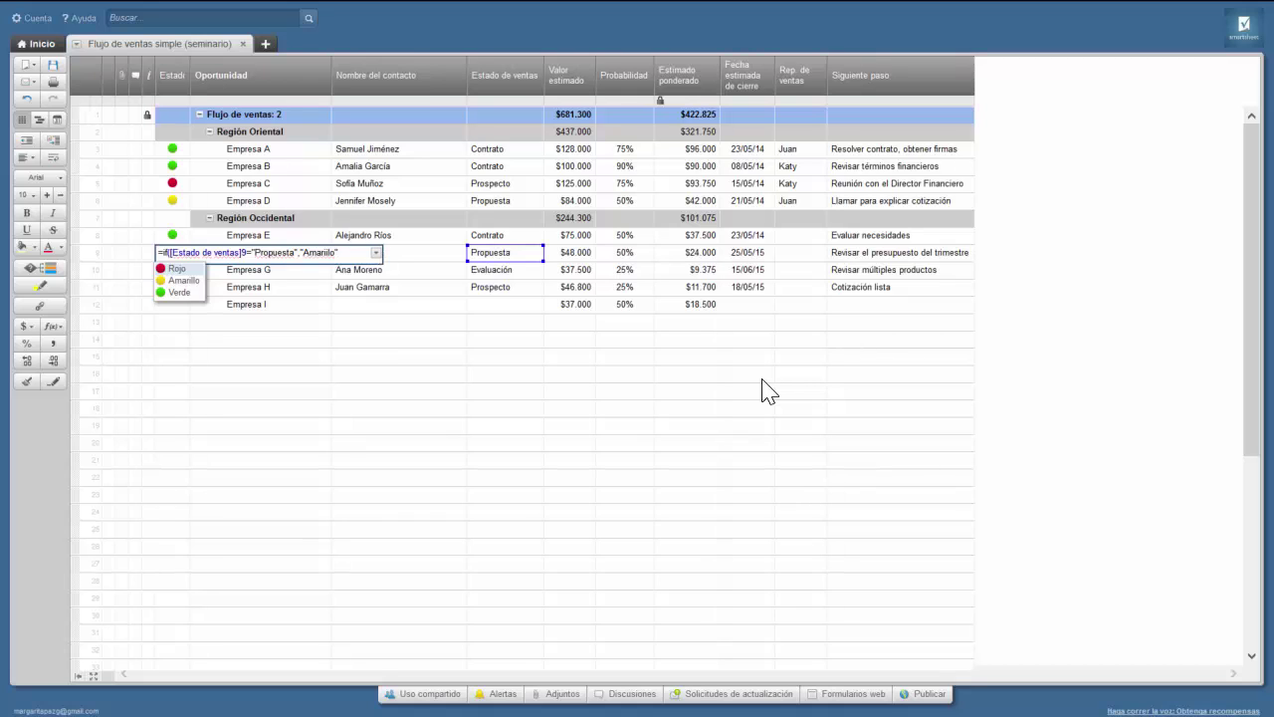
text())
key(BackSpace)
text(l)
key(Return)
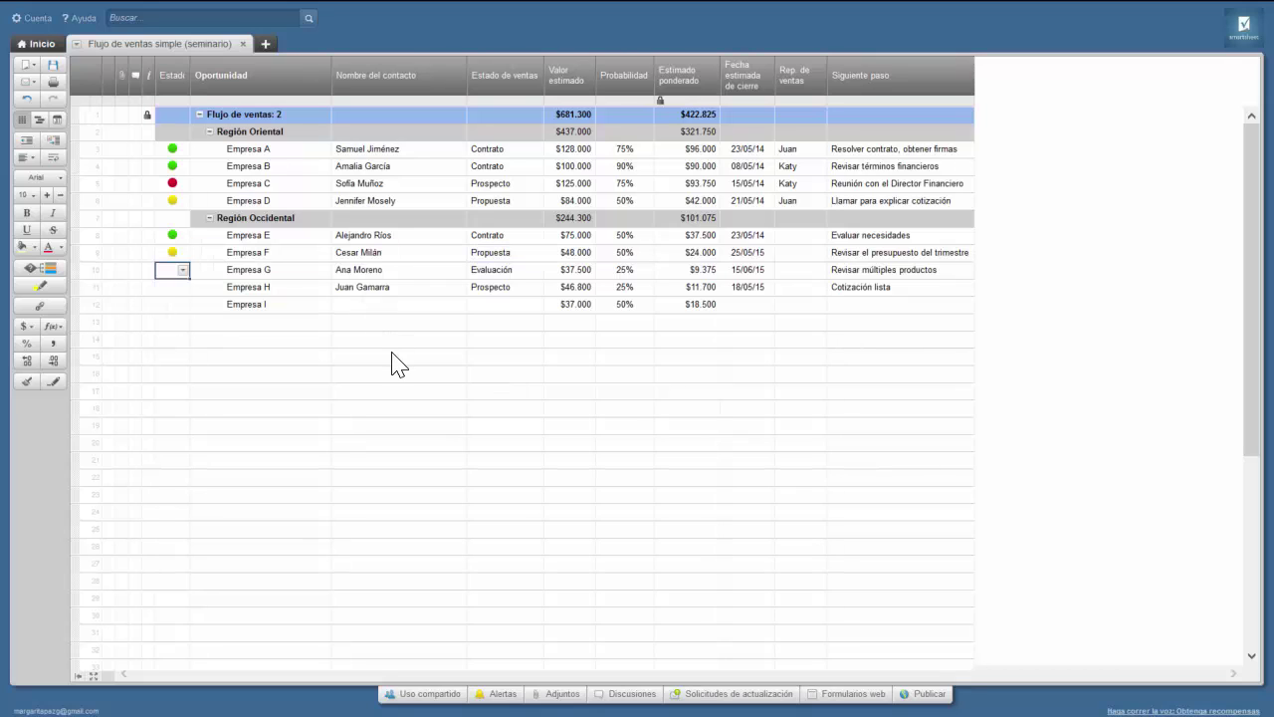
- Test Empresa F's status formula by switching its Estado de ventas to Evaluación and back to Propuesta
click(527, 254)
click(537, 253)
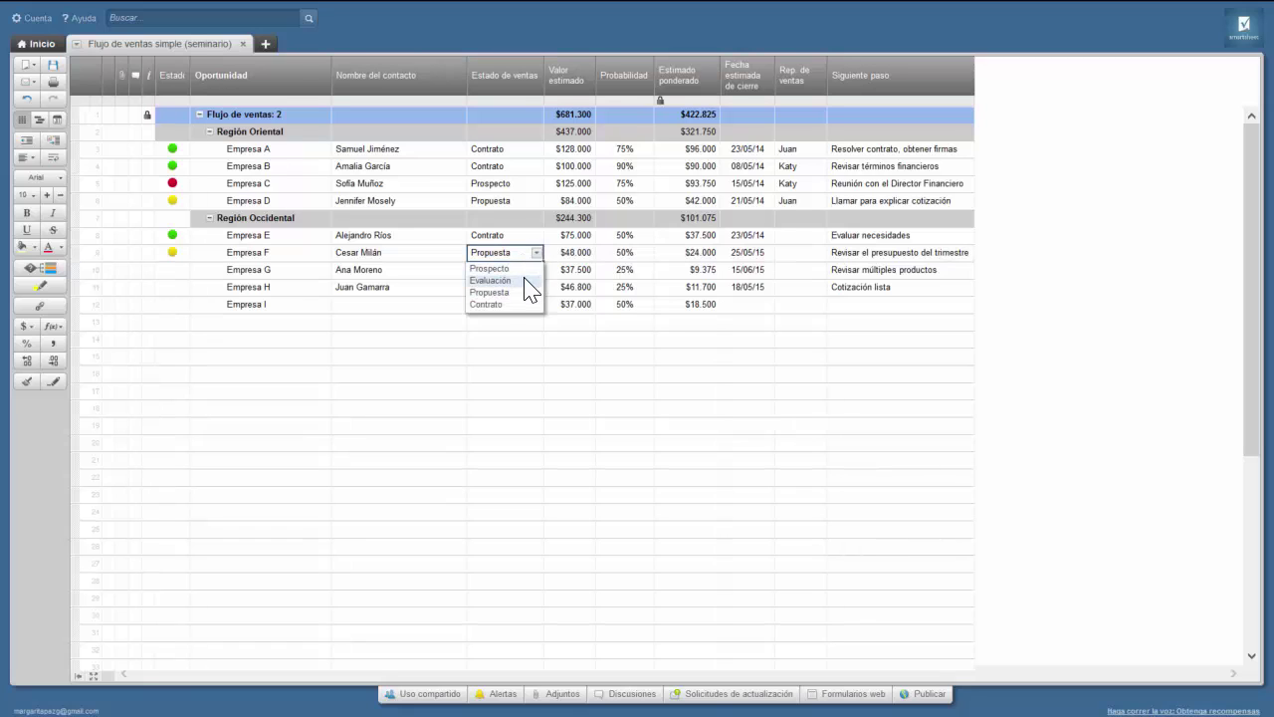
click(526, 280)
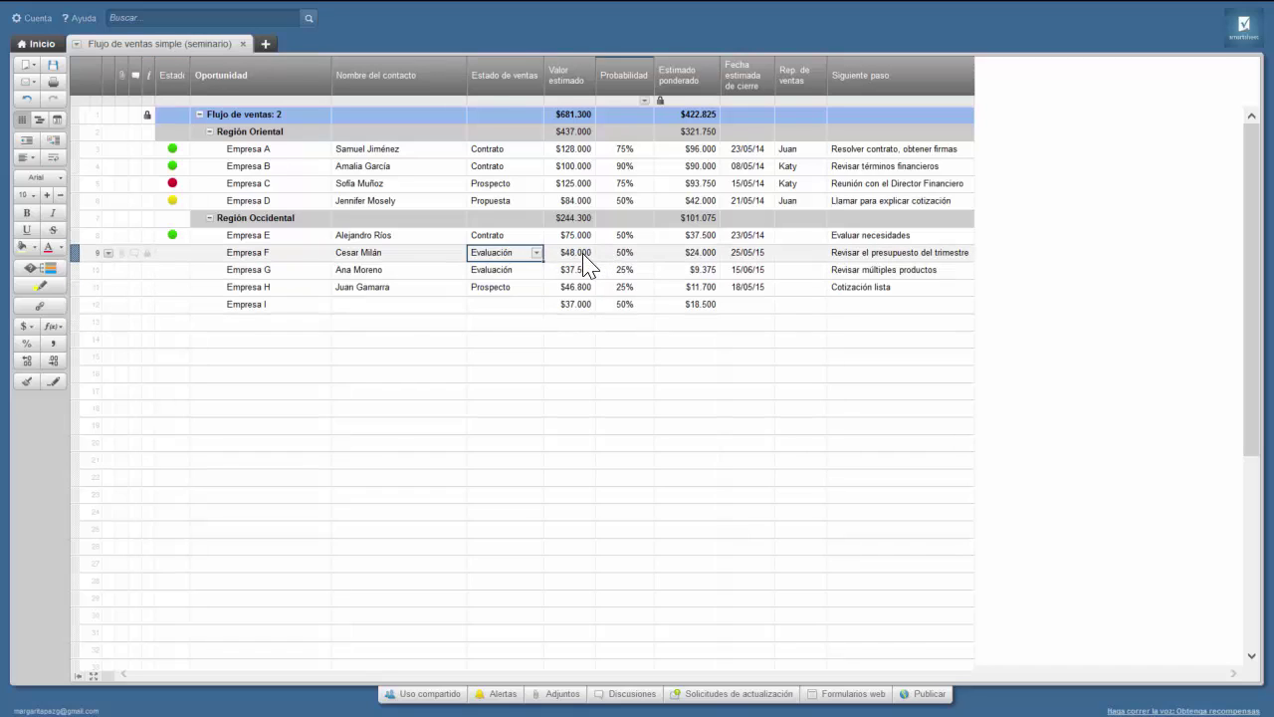
click(536, 253)
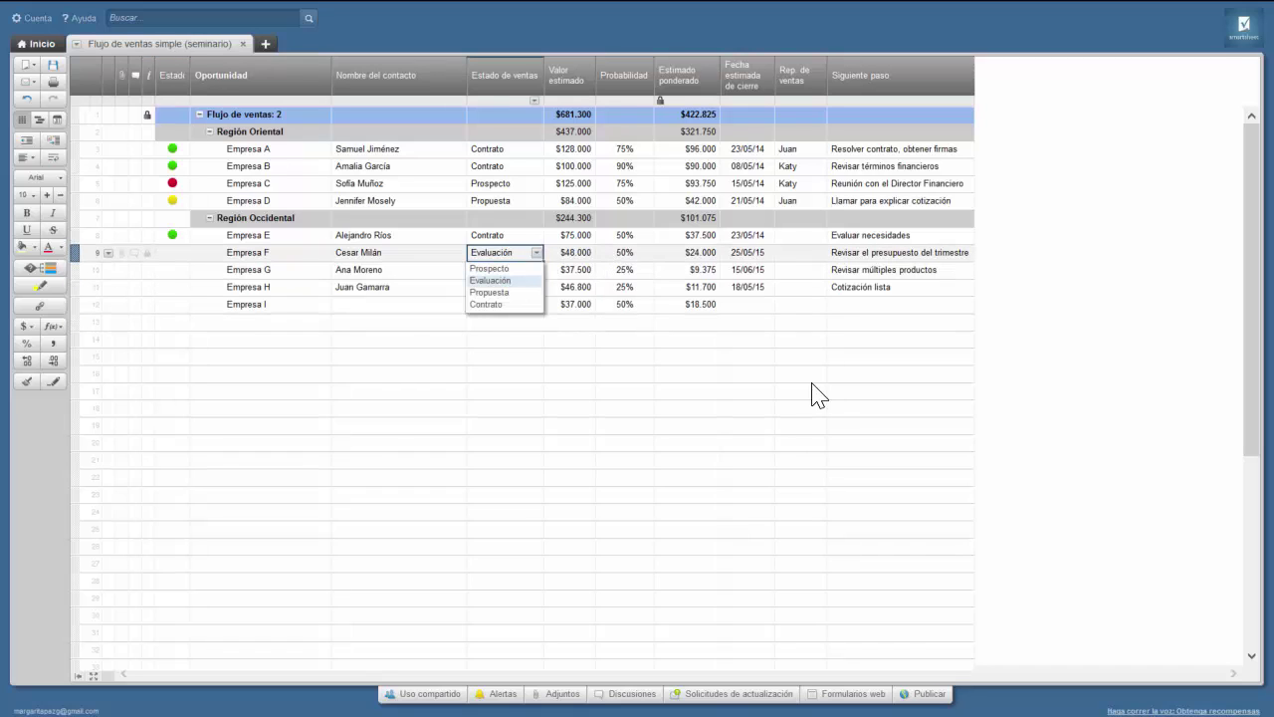
click(521, 289)
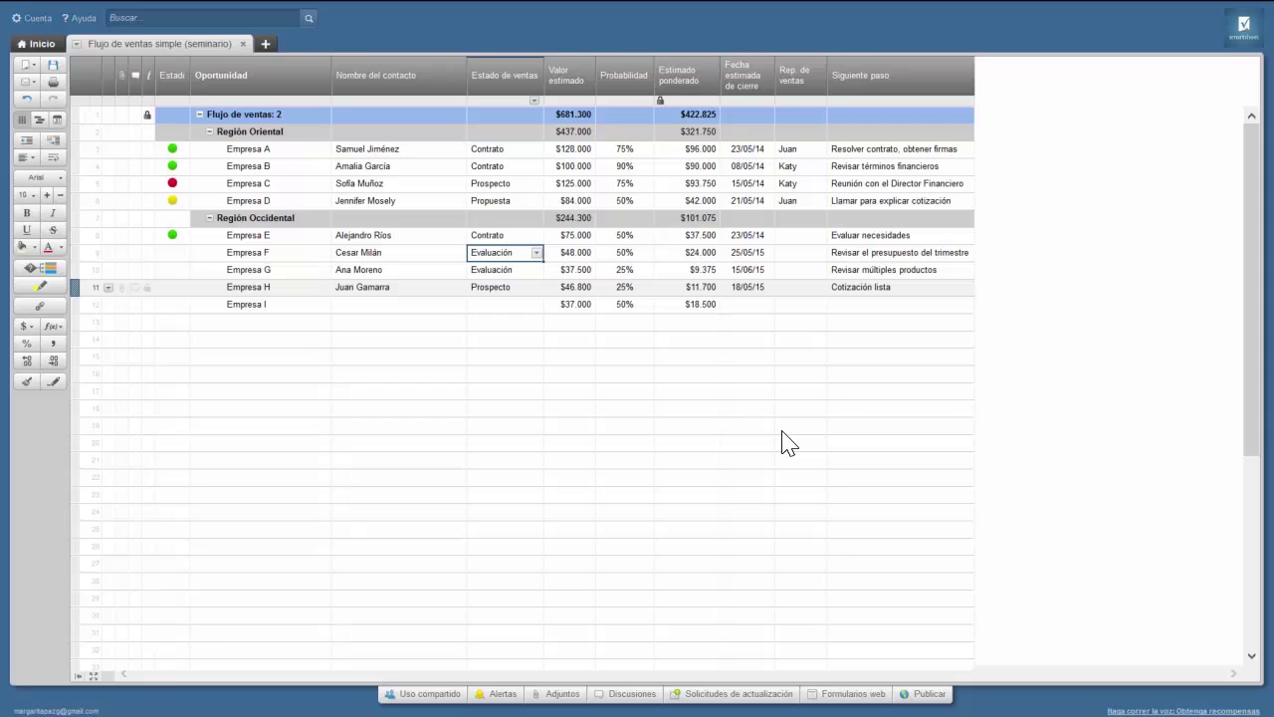
click(536, 253)
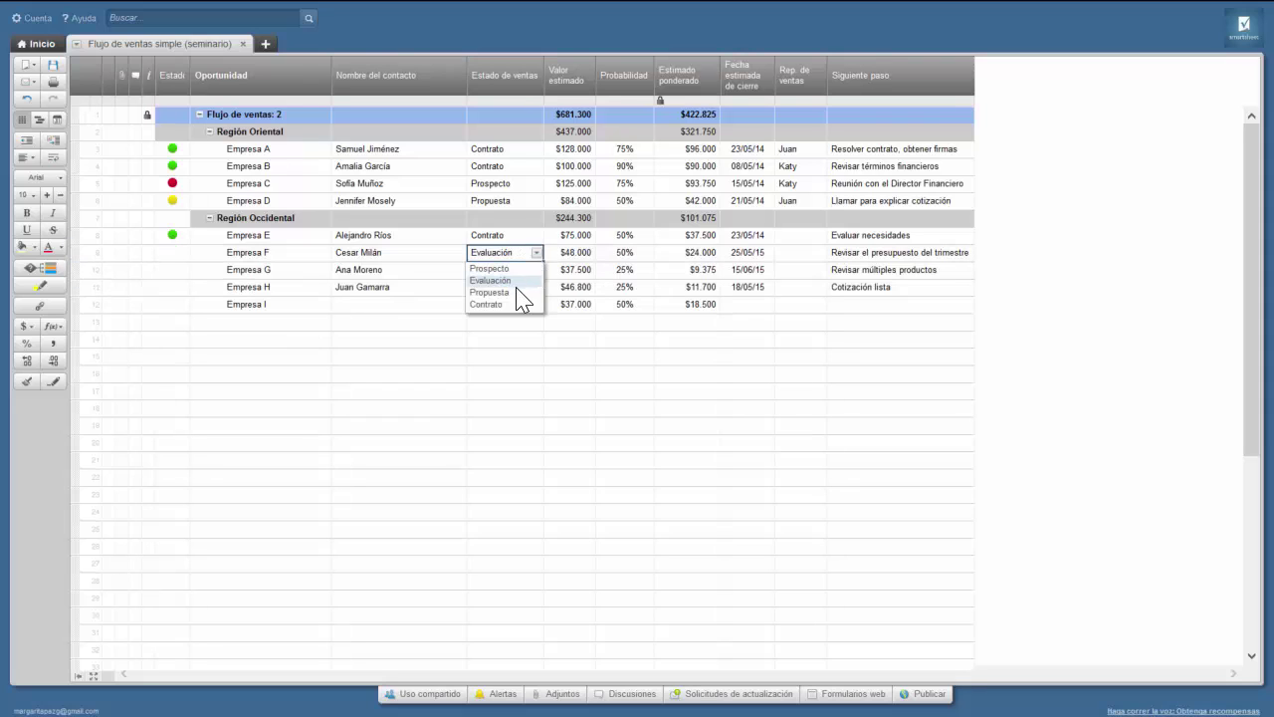
click(518, 293)
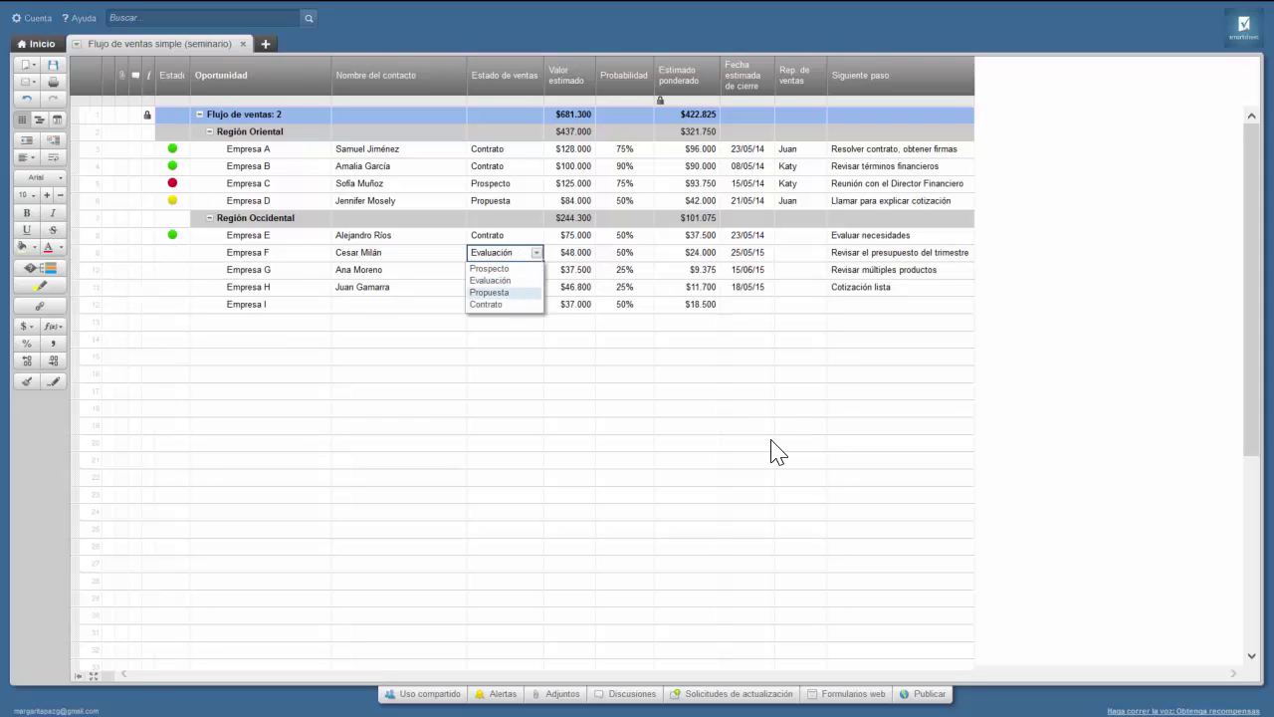
click(492, 339)
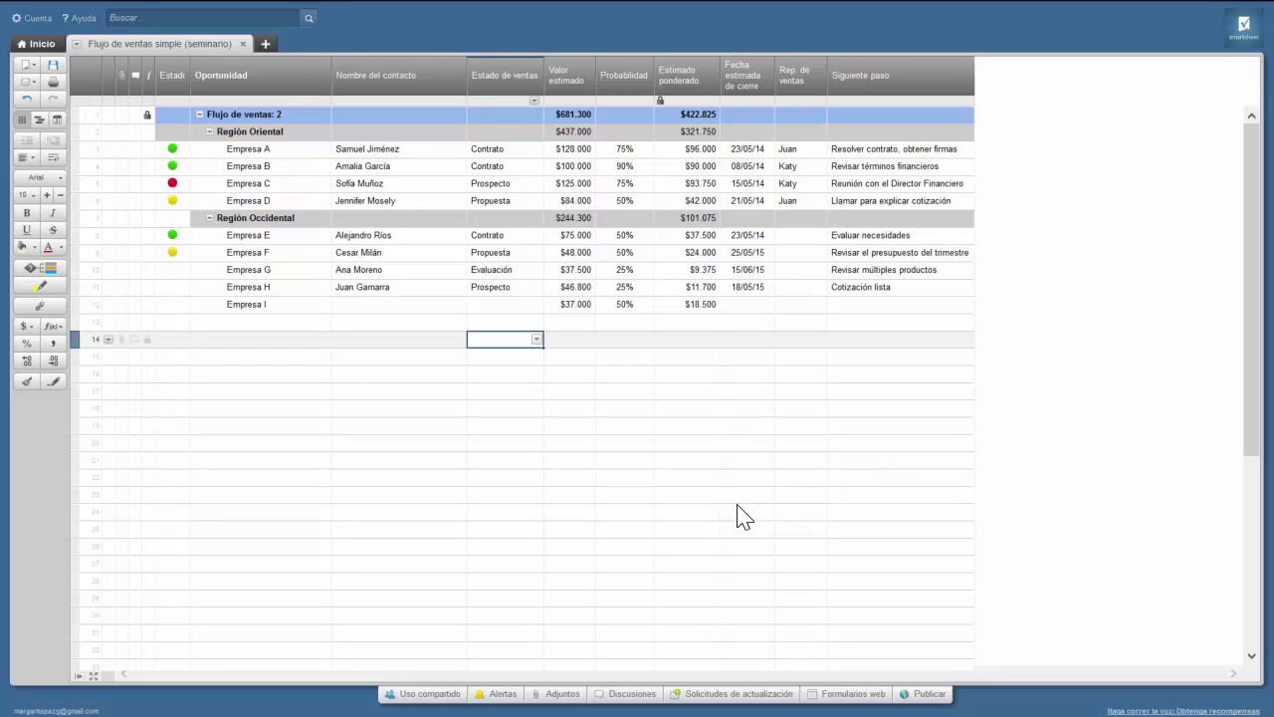
key(Down)
key(Down)
key(Down)
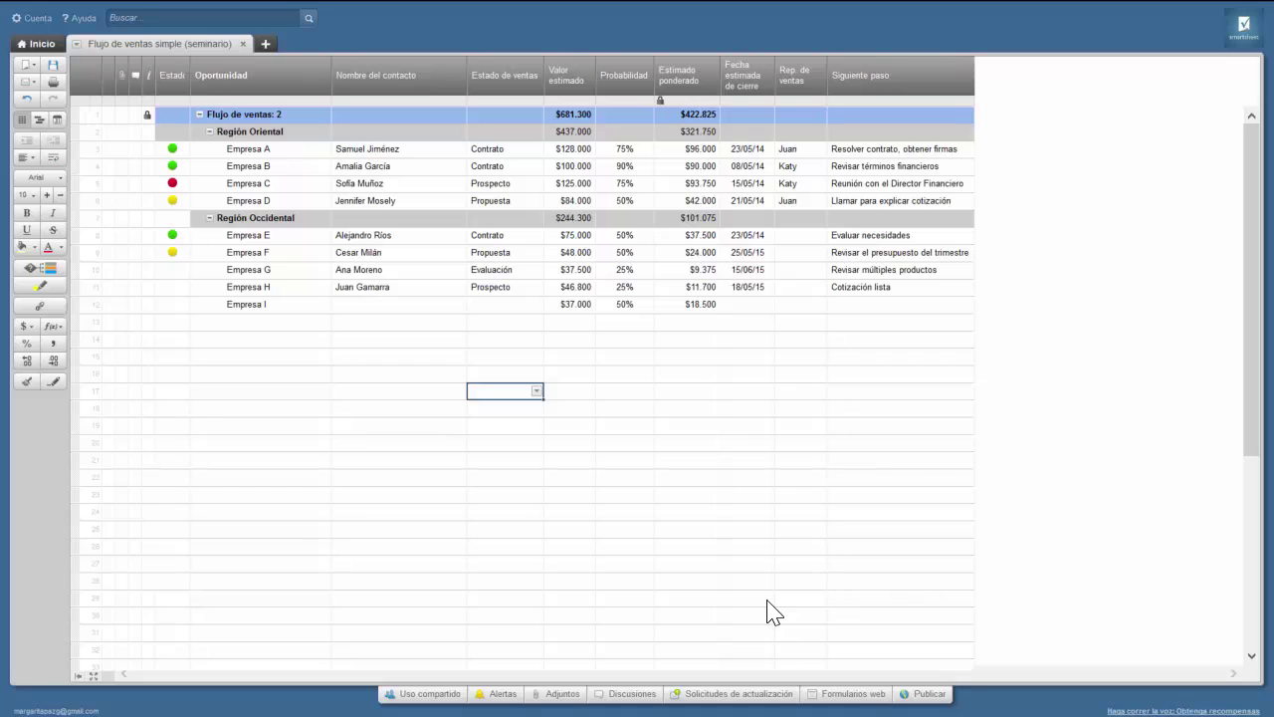
- Begin the formula =if([Estado de ventas]12="Contrato","Verde", in Empresa I's status-ball cell
click(172, 305)
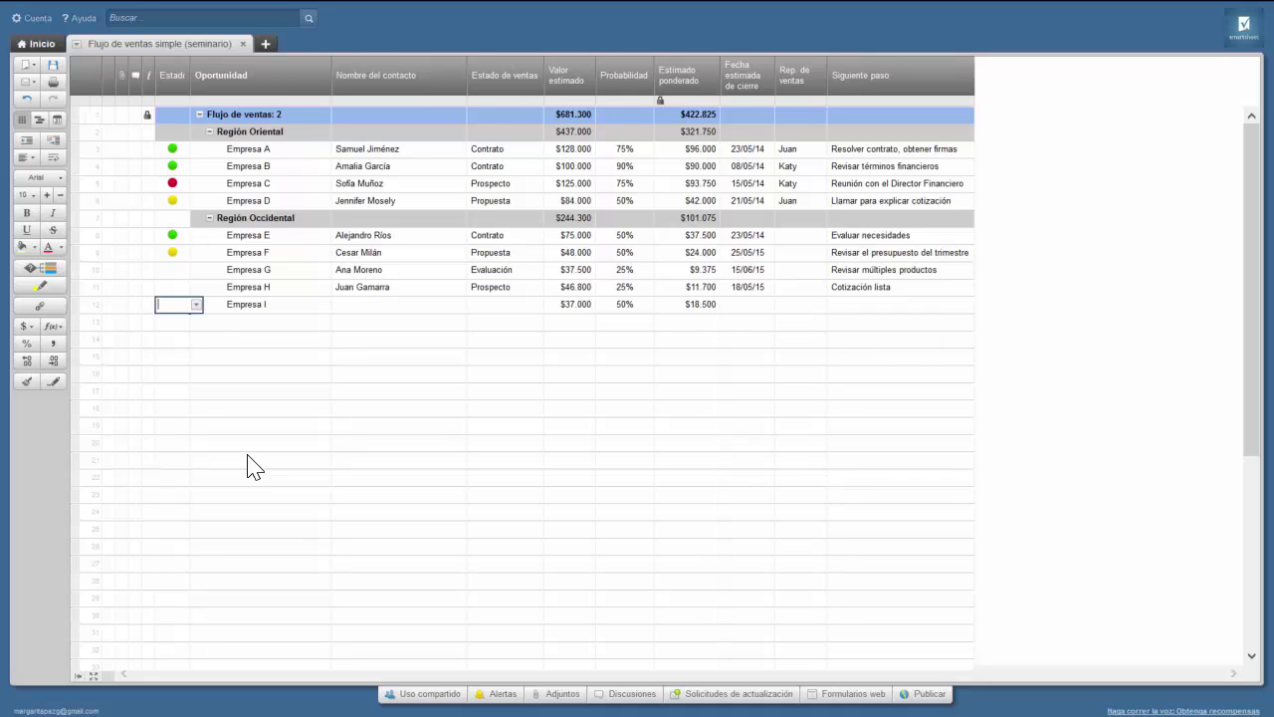
text(=)
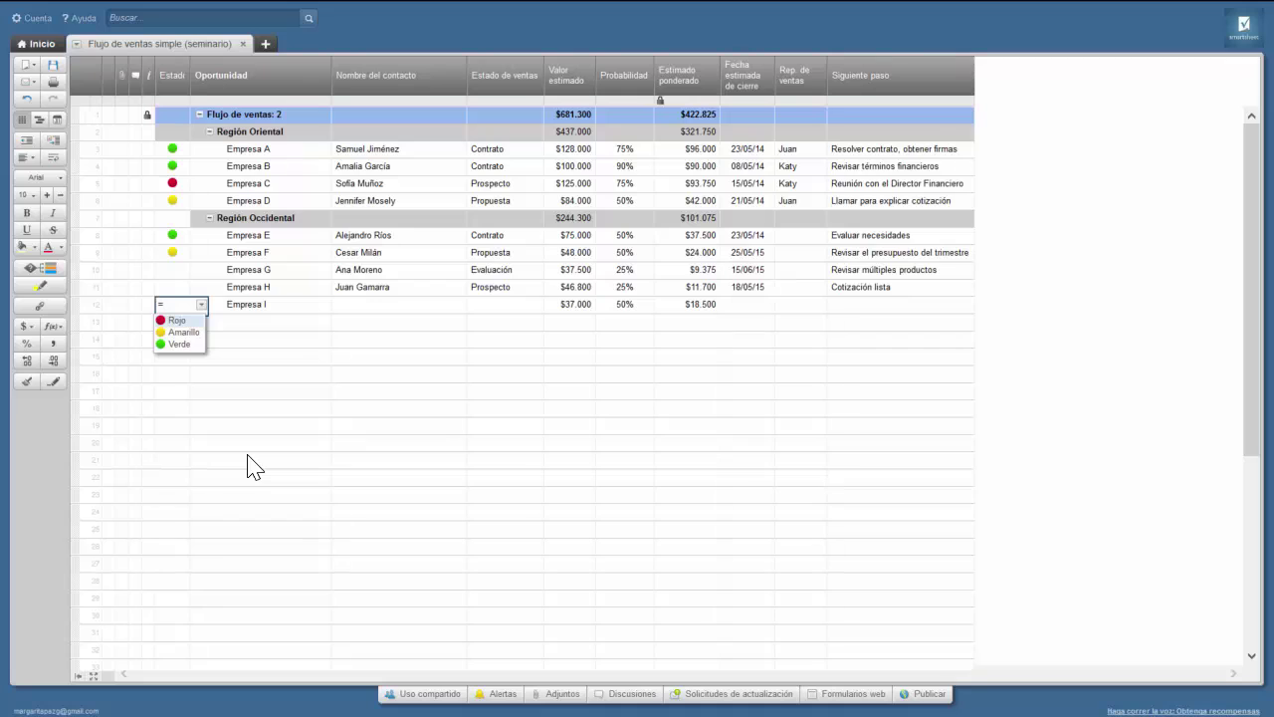
text(if()
click(506, 307)
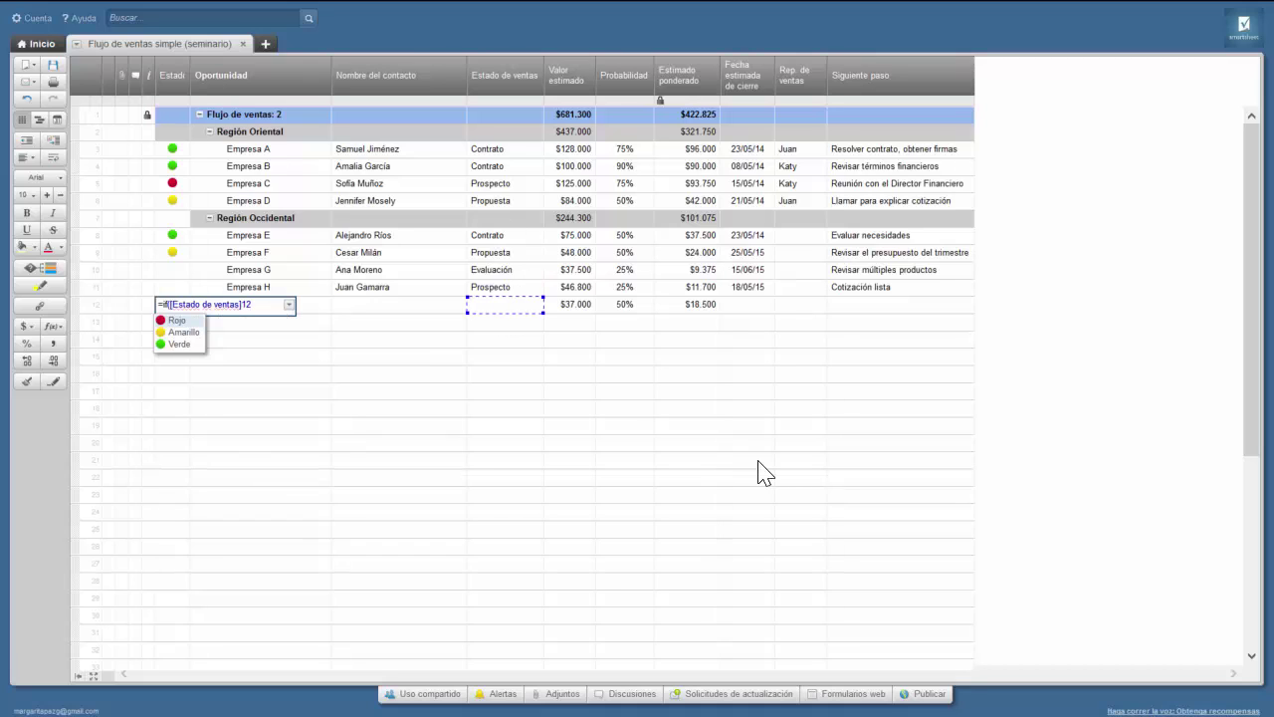
text(="Contrato",)
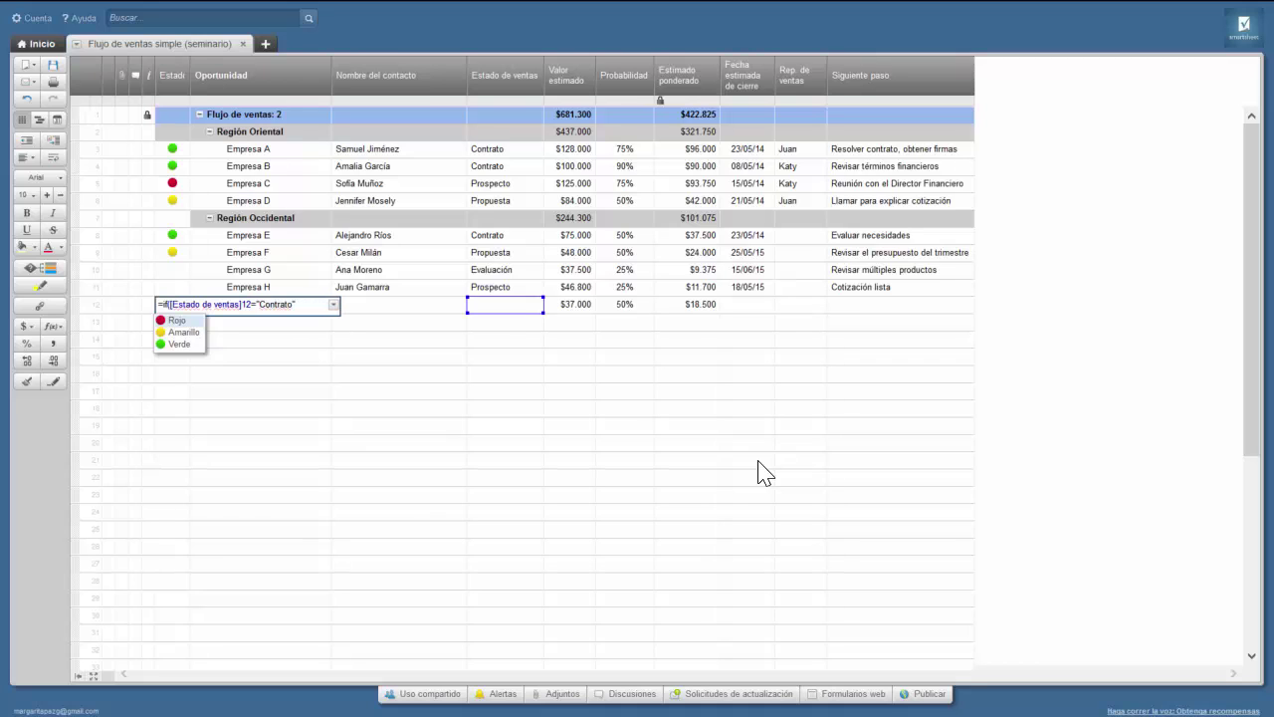
text("Verd)
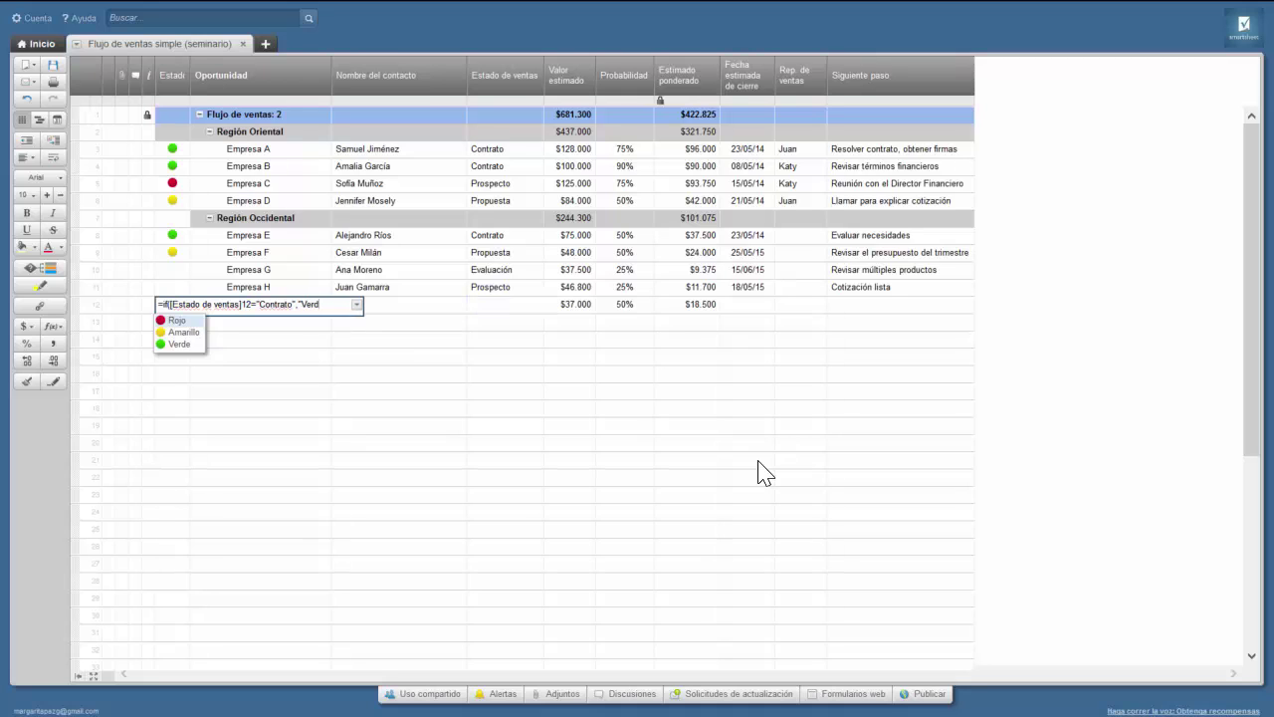
text(e",)
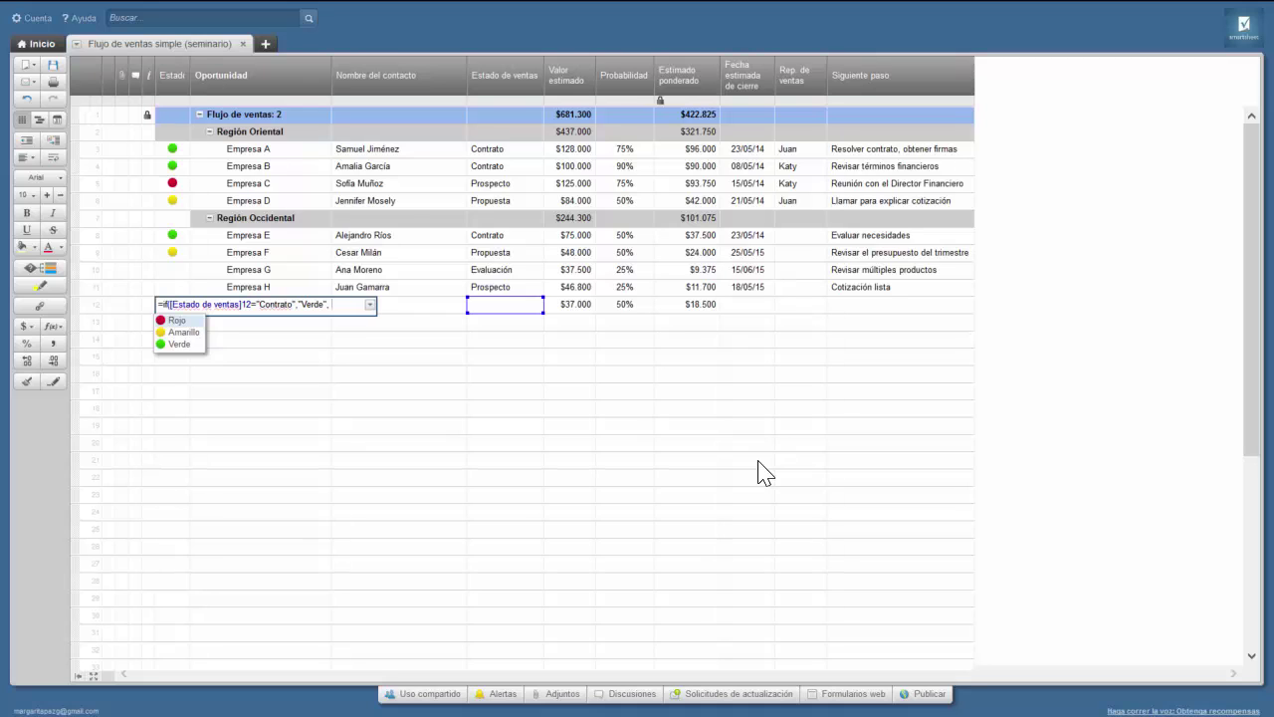
- Complete Empresa I's status formula with the nested condition if([Estado de ventas]12="Propuesta","Amarillo","Rojo"))
text( if()
click(510, 311)
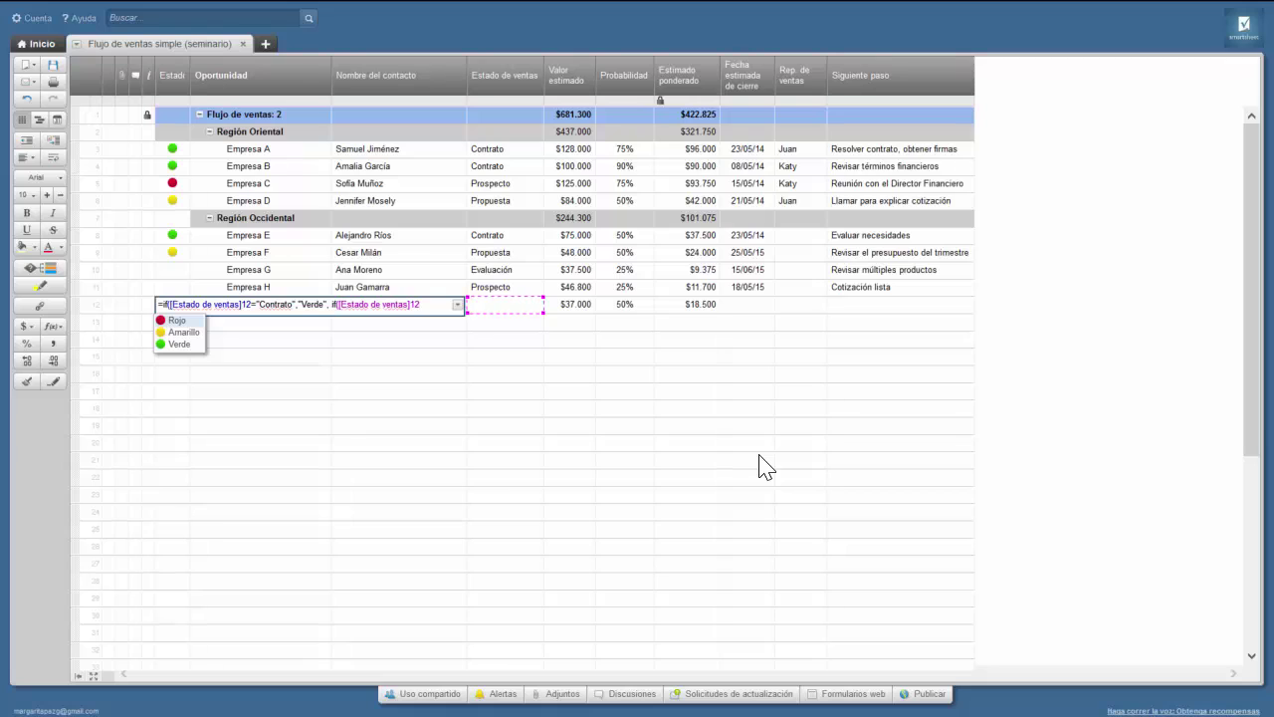
text(="Propuesta")
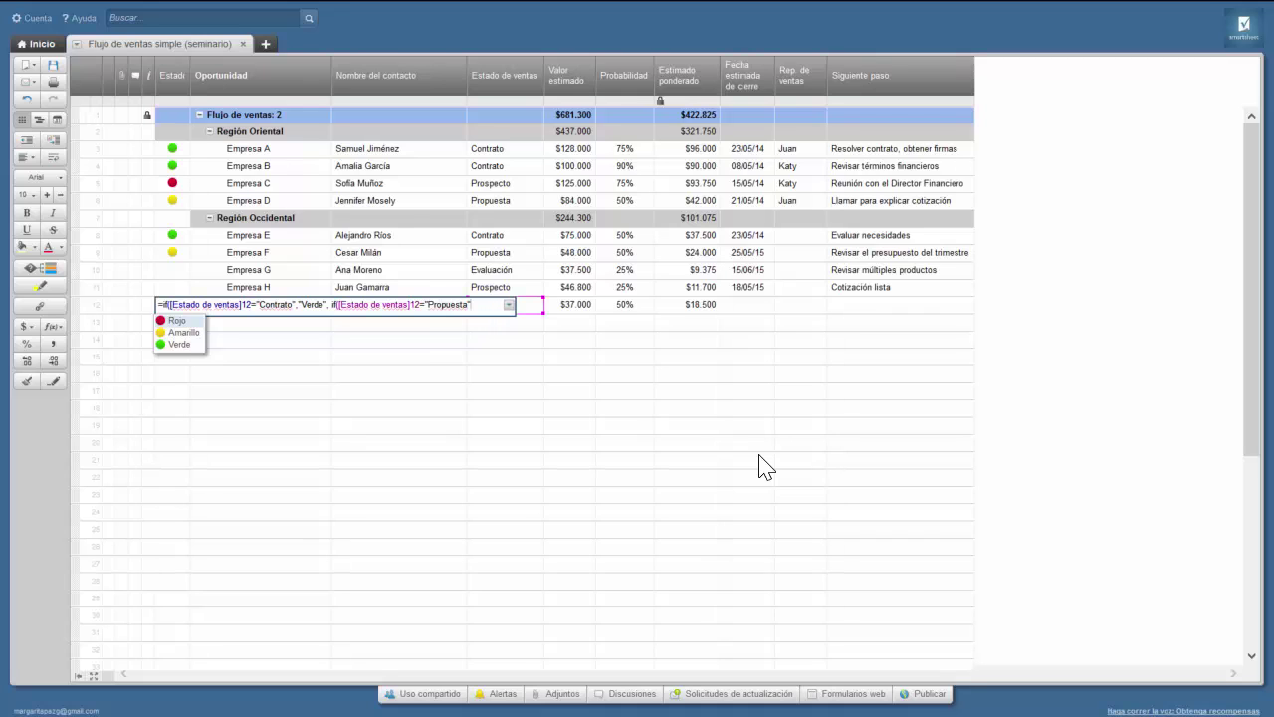
text(,")
text(Amar)
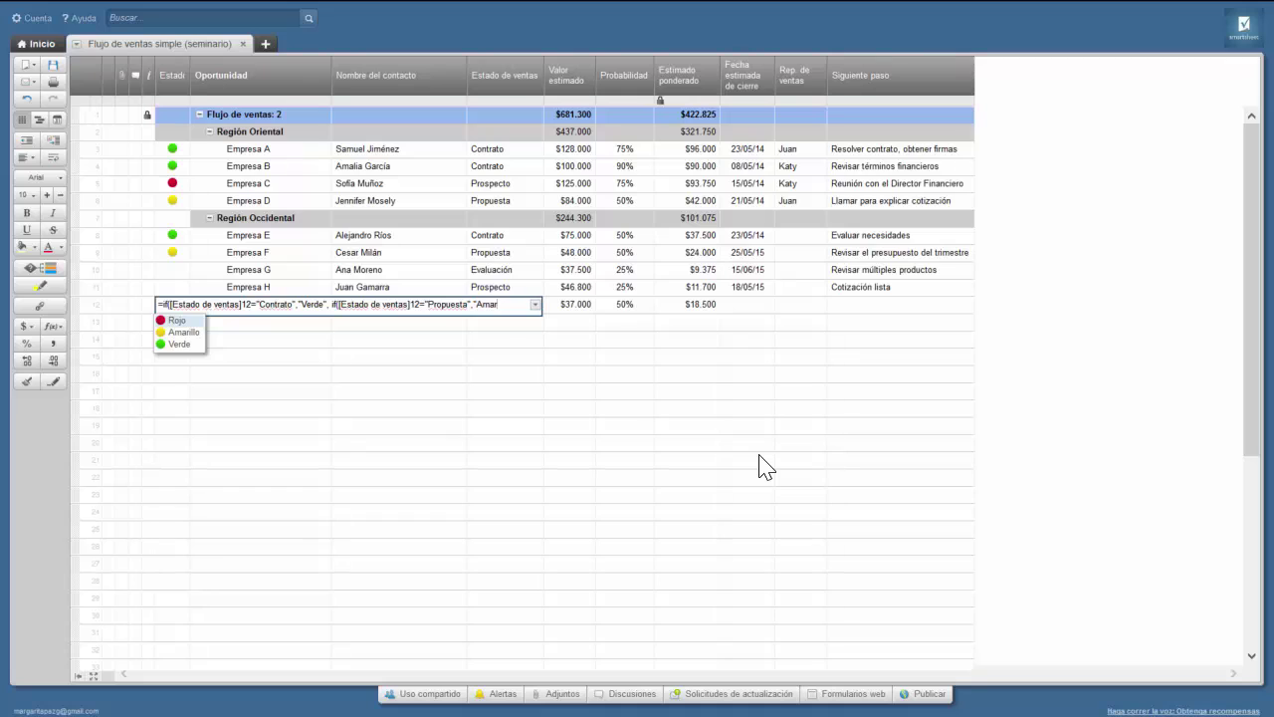
text(illo","Rojo")
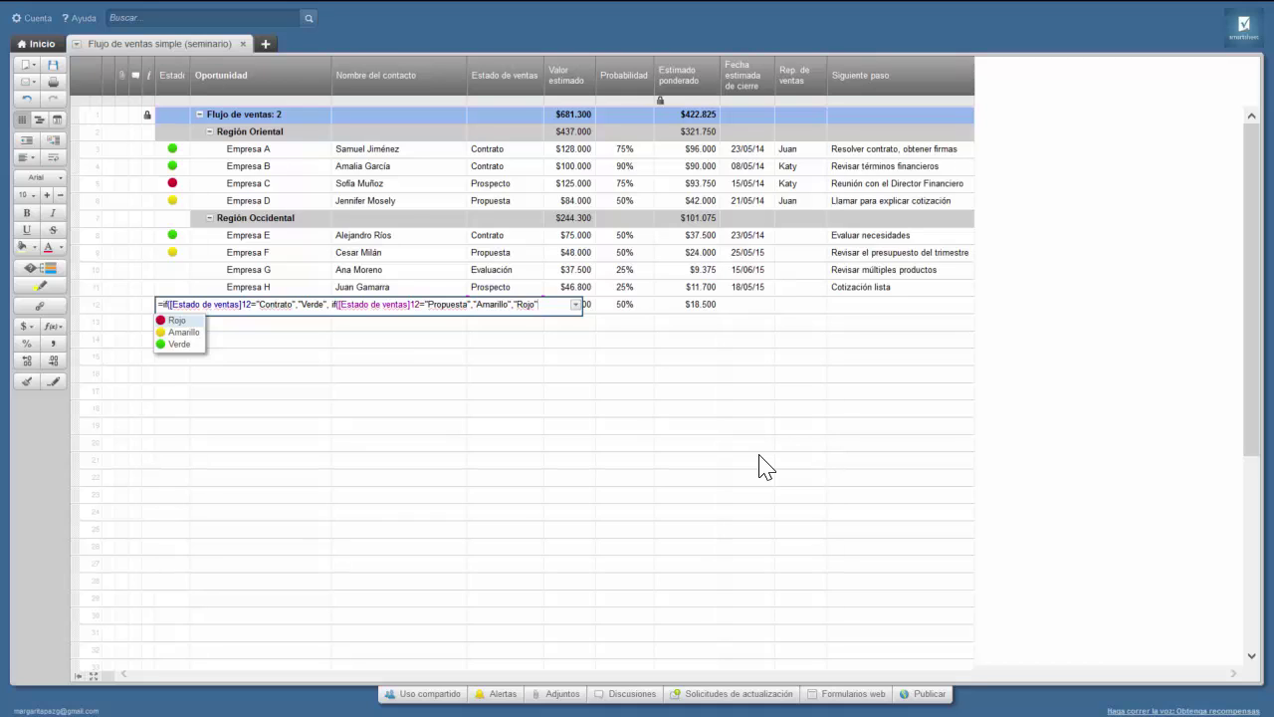
text()))
key(Return)
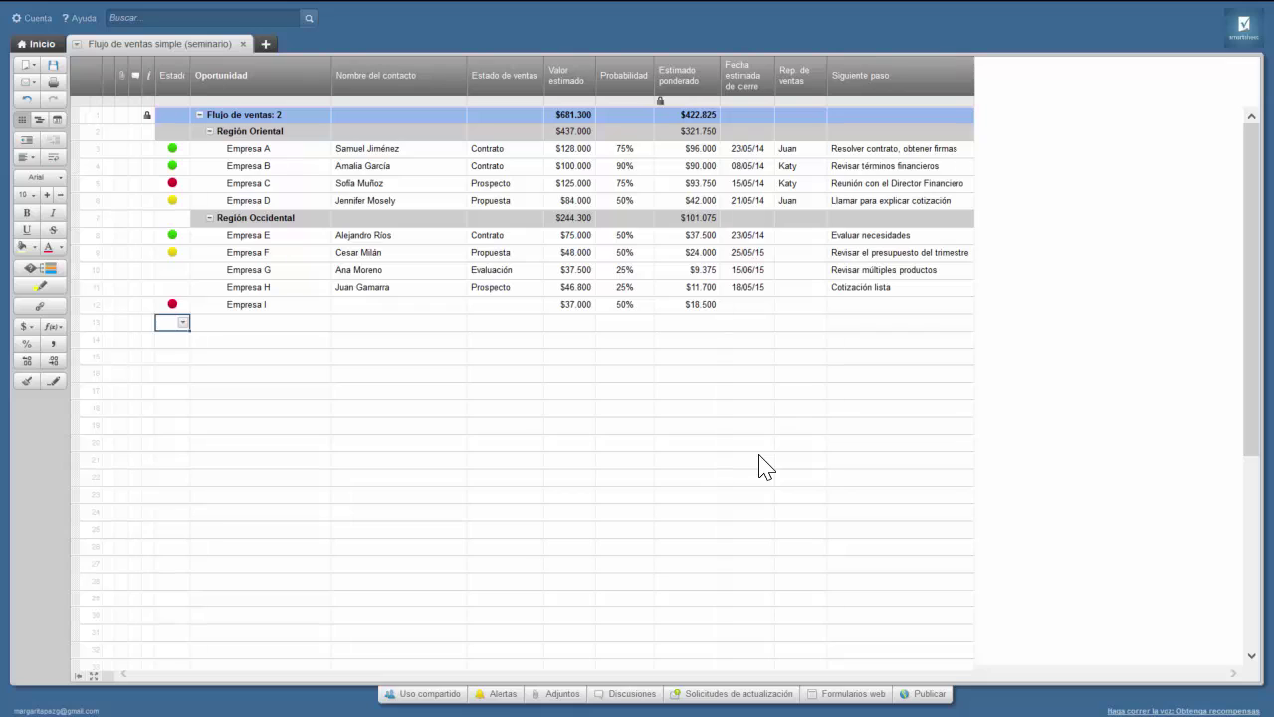
- Test Empresa I's nested status formula by setting its Estado de ventas to Contrato and then Propuesta
click(513, 304)
click(536, 303)
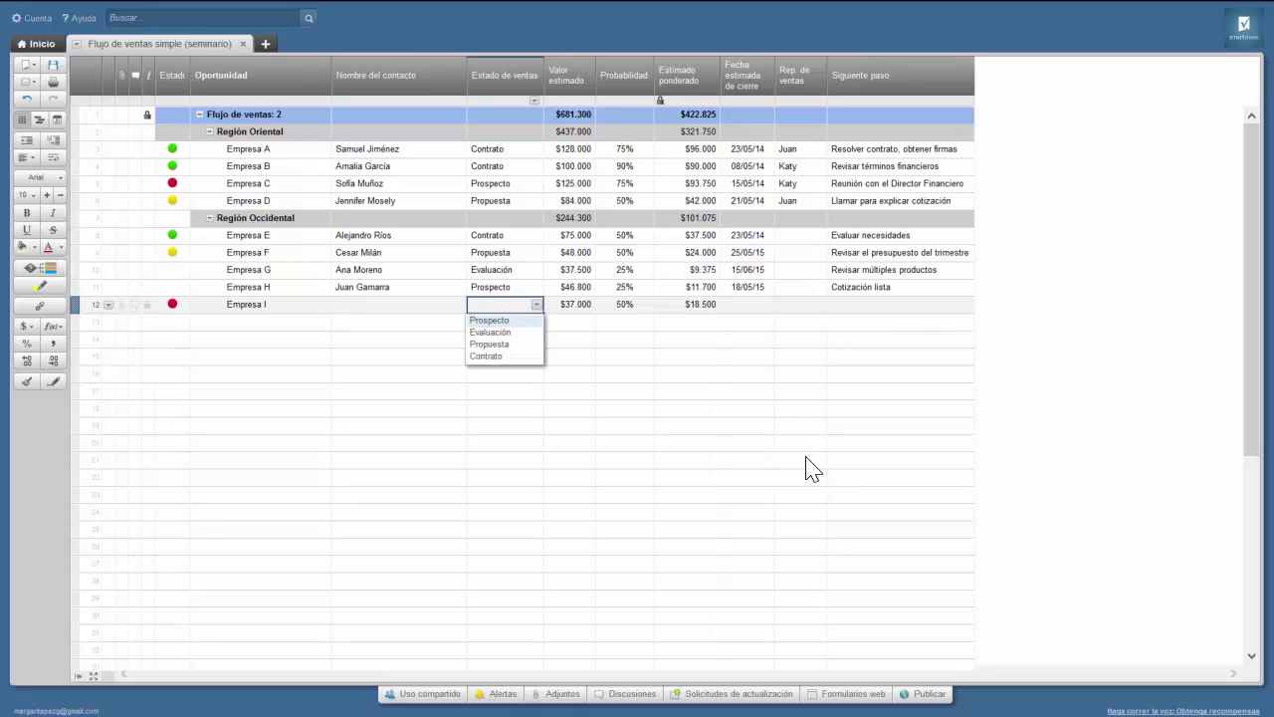
click(506, 357)
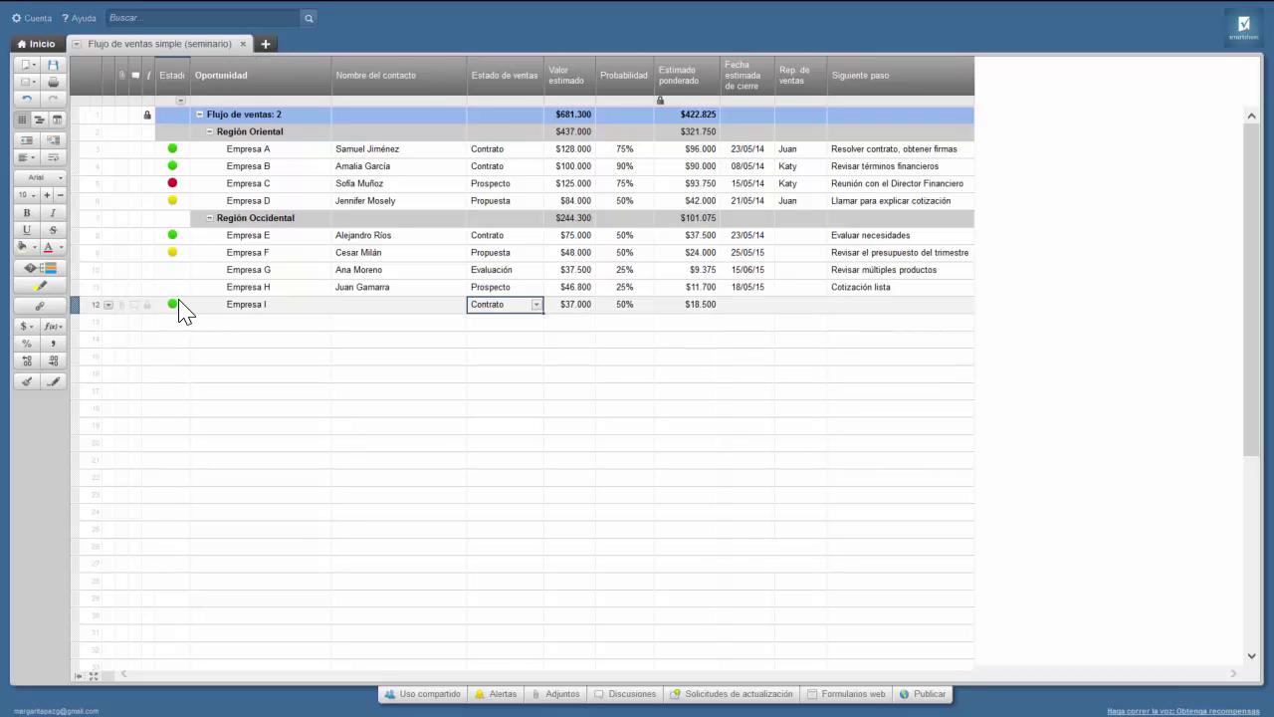
click(537, 304)
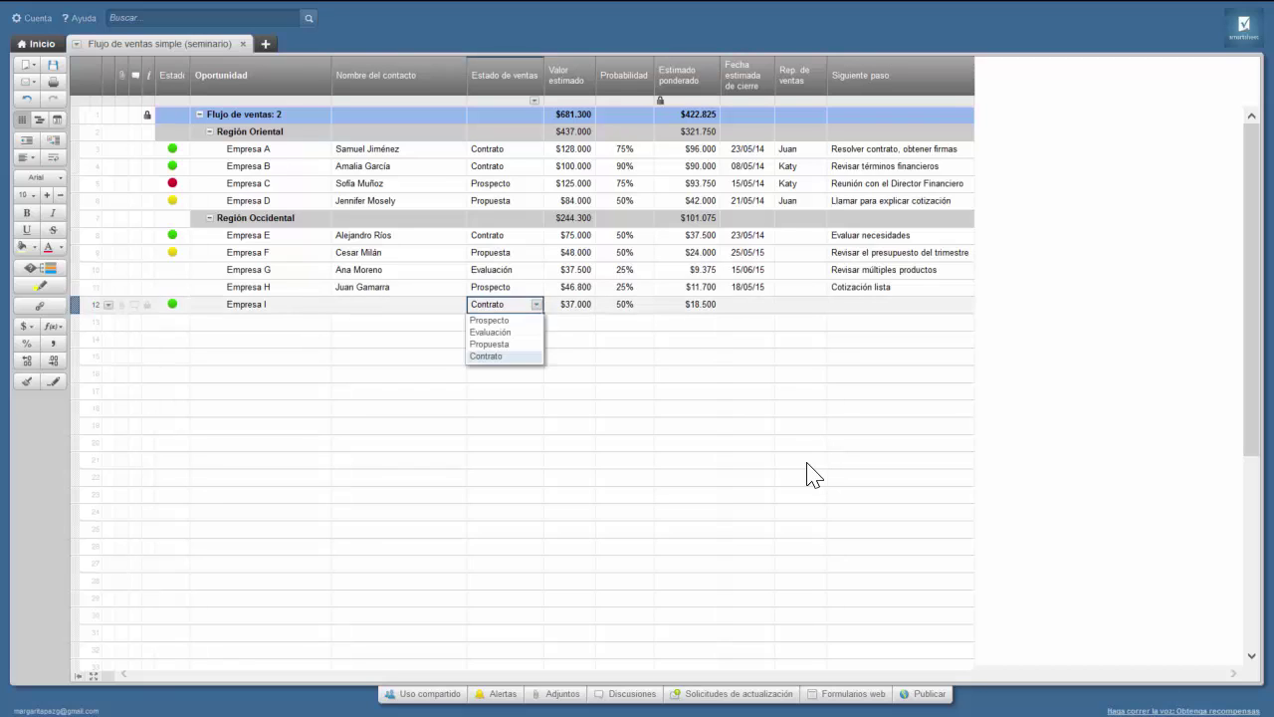
click(490, 344)
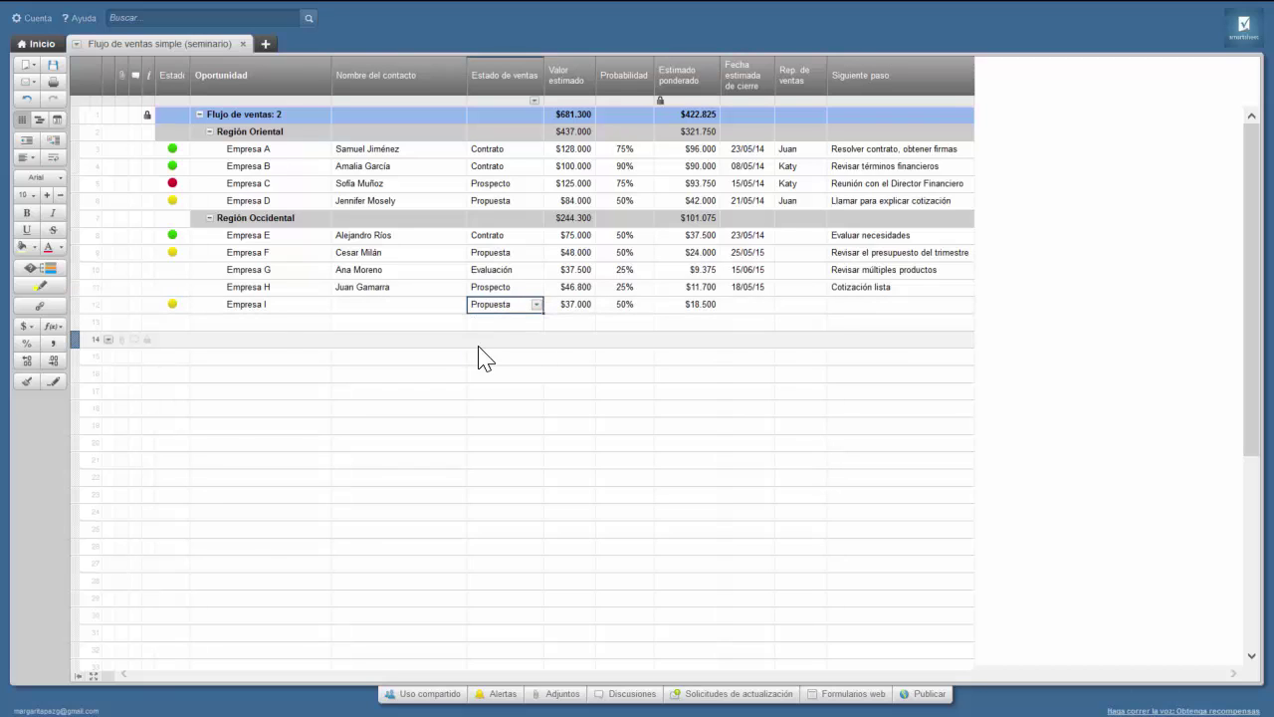
- Test Empresa I's nested status formula by setting its Estado de ventas to Evaluación and then to Prospecto
click(536, 304)
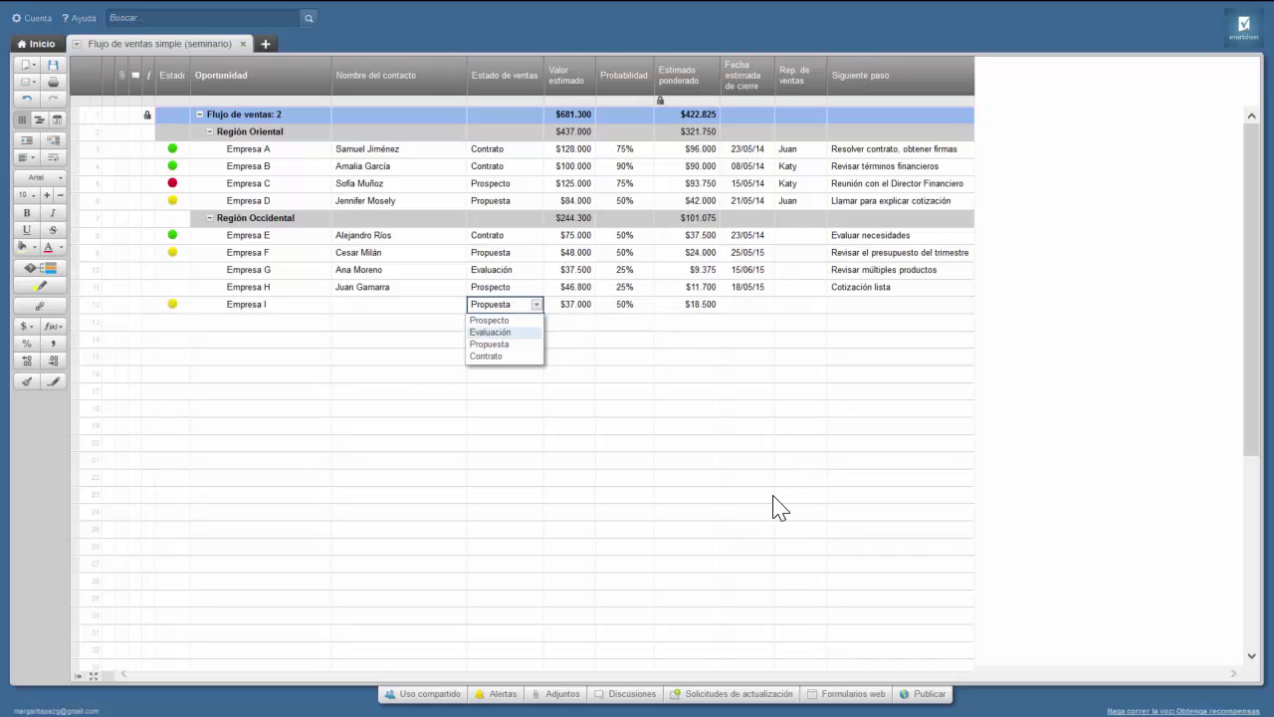
click(514, 333)
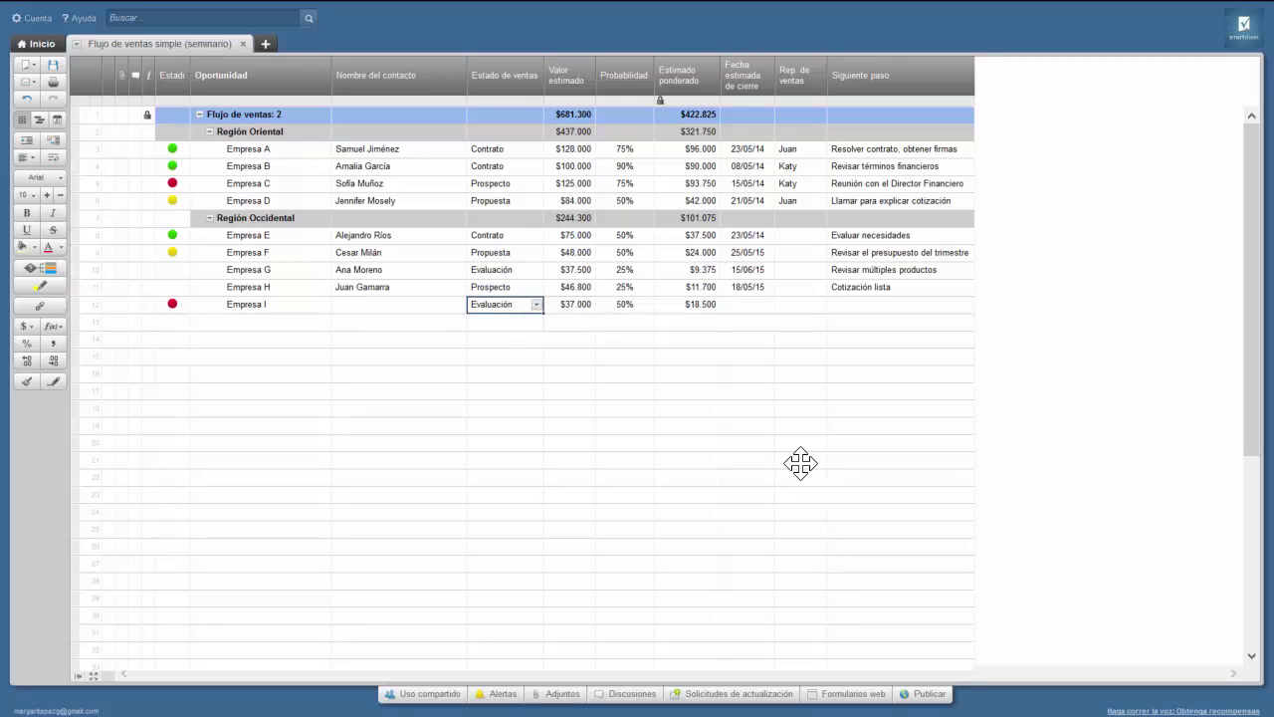
click(536, 305)
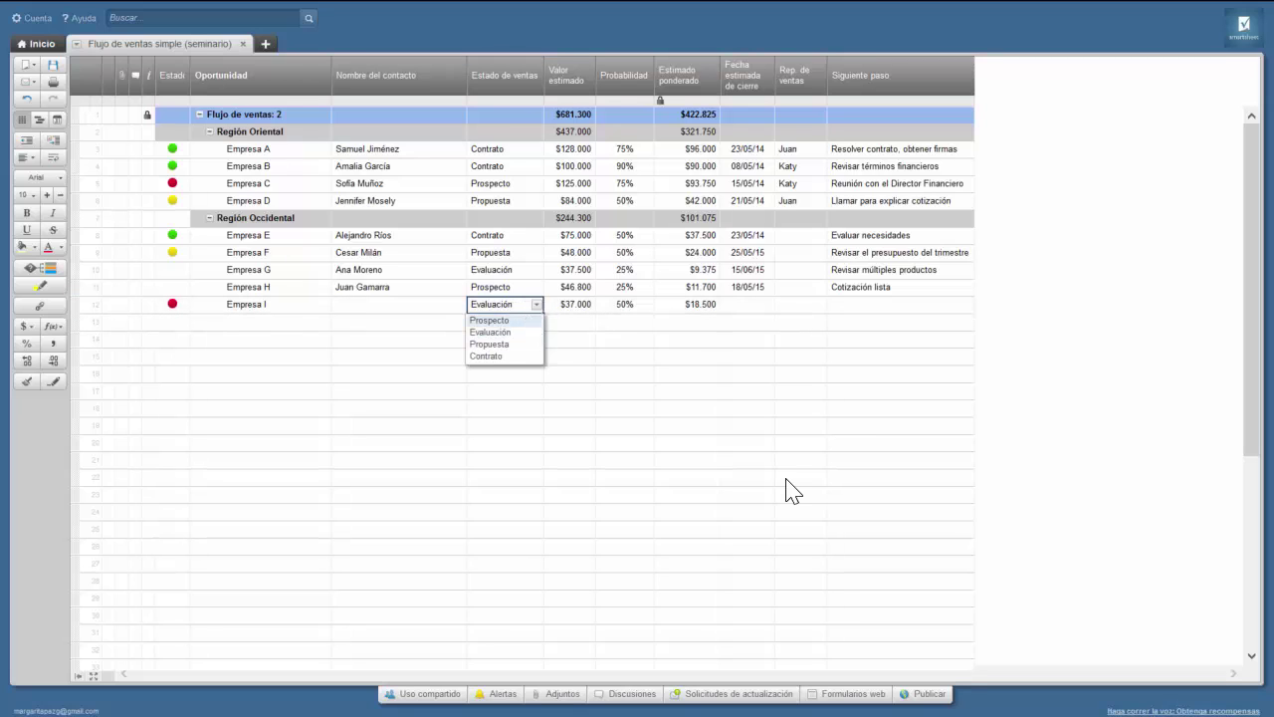
key(Return)
click(524, 355)
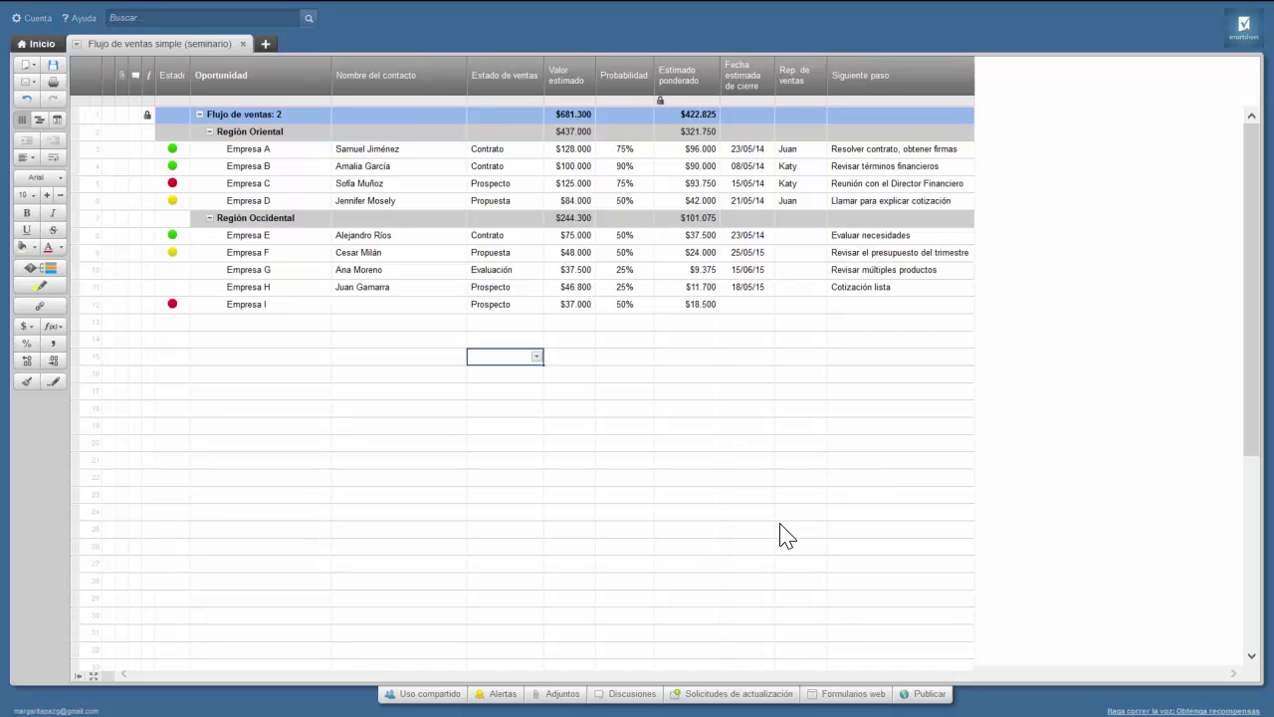
- Copy Empresa I's nested status formula into the status-ball cells of Empresa A through Empresa D
click(182, 305)
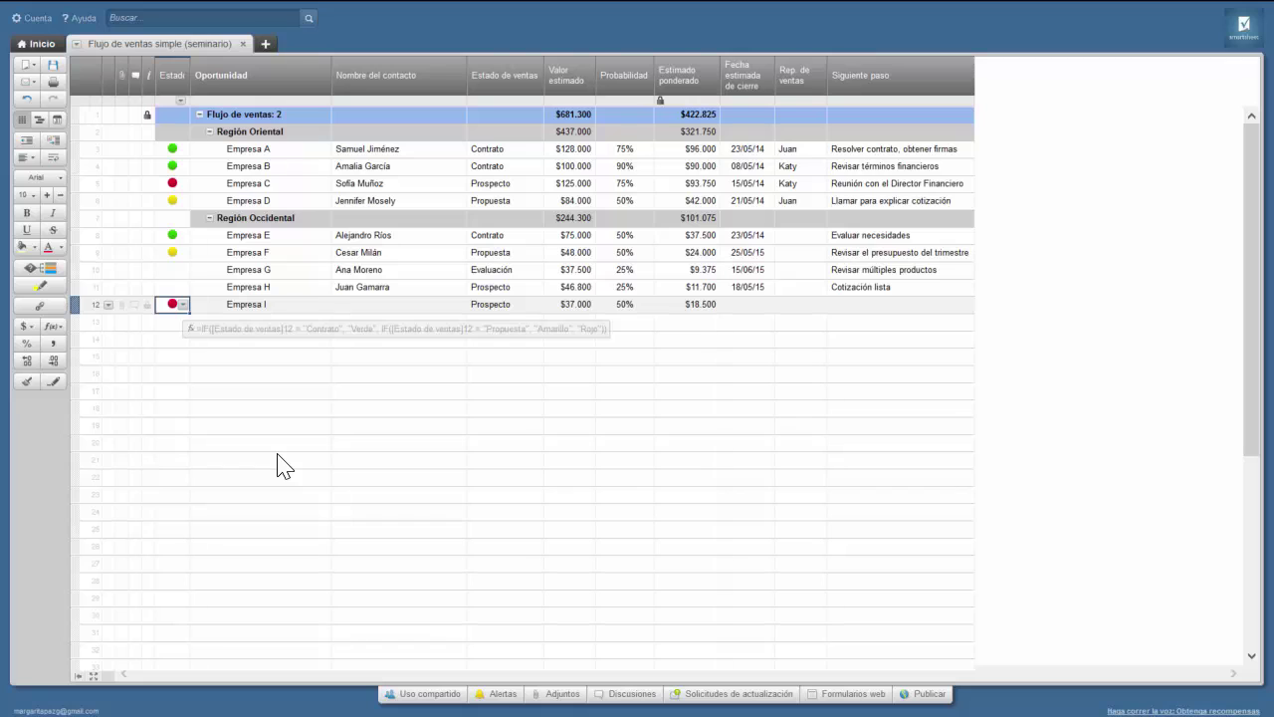
key(ctrl+c)
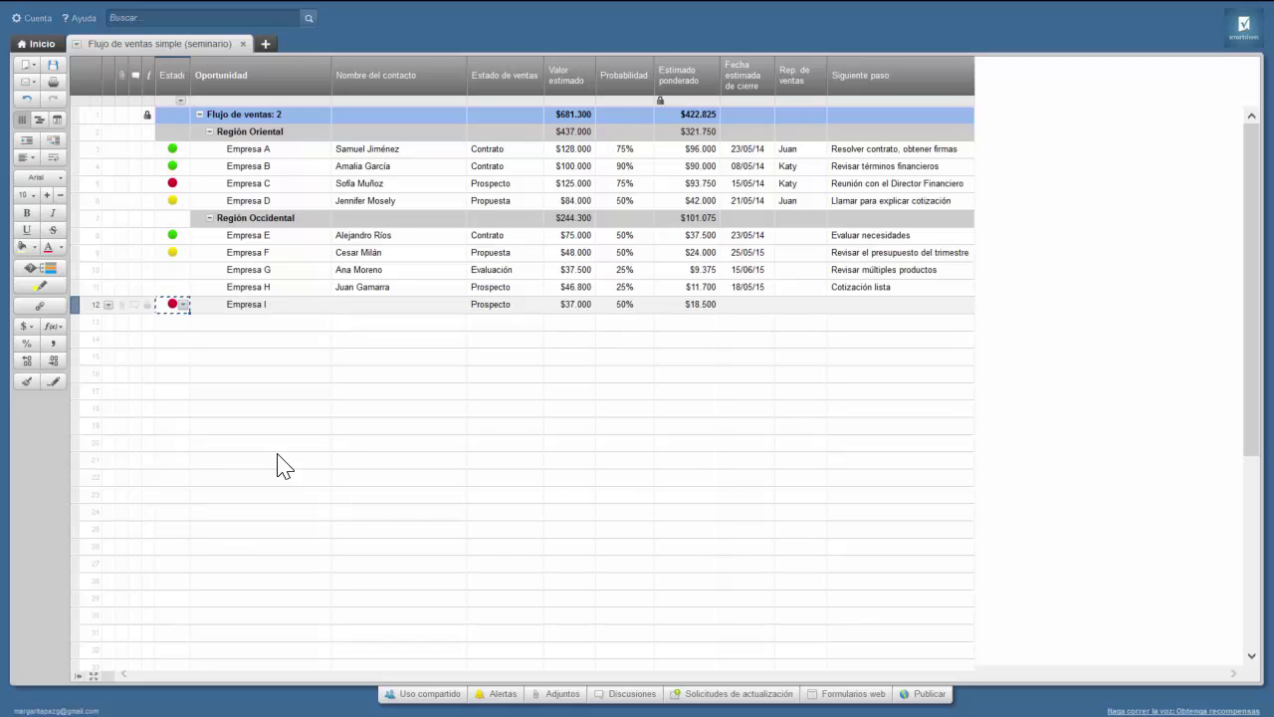
click(172, 149)
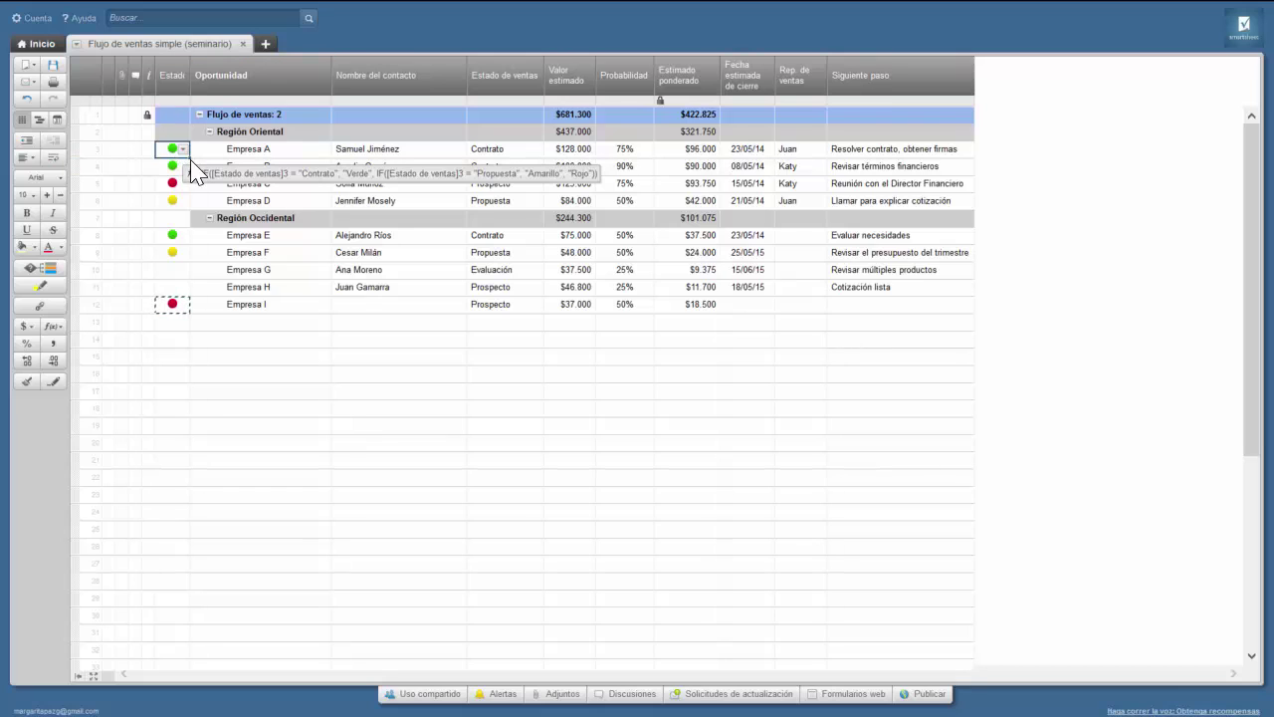
drag(196, 174, 176, 199)
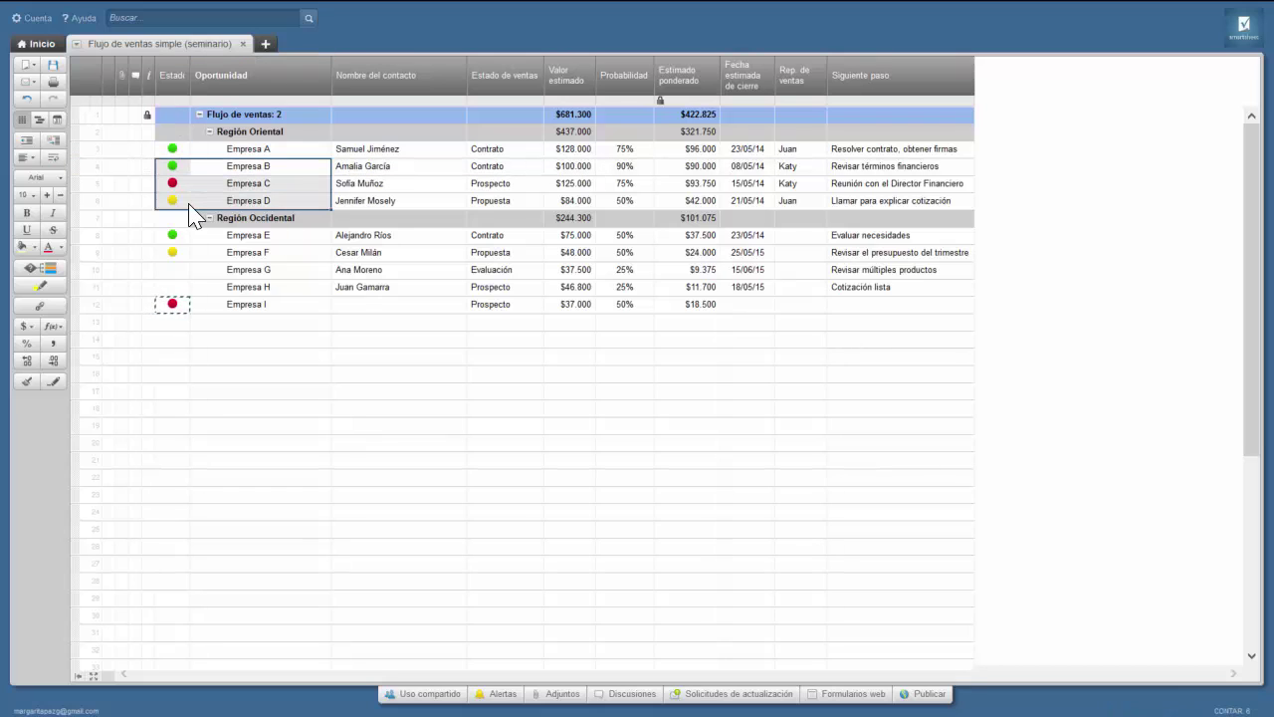
click(172, 148)
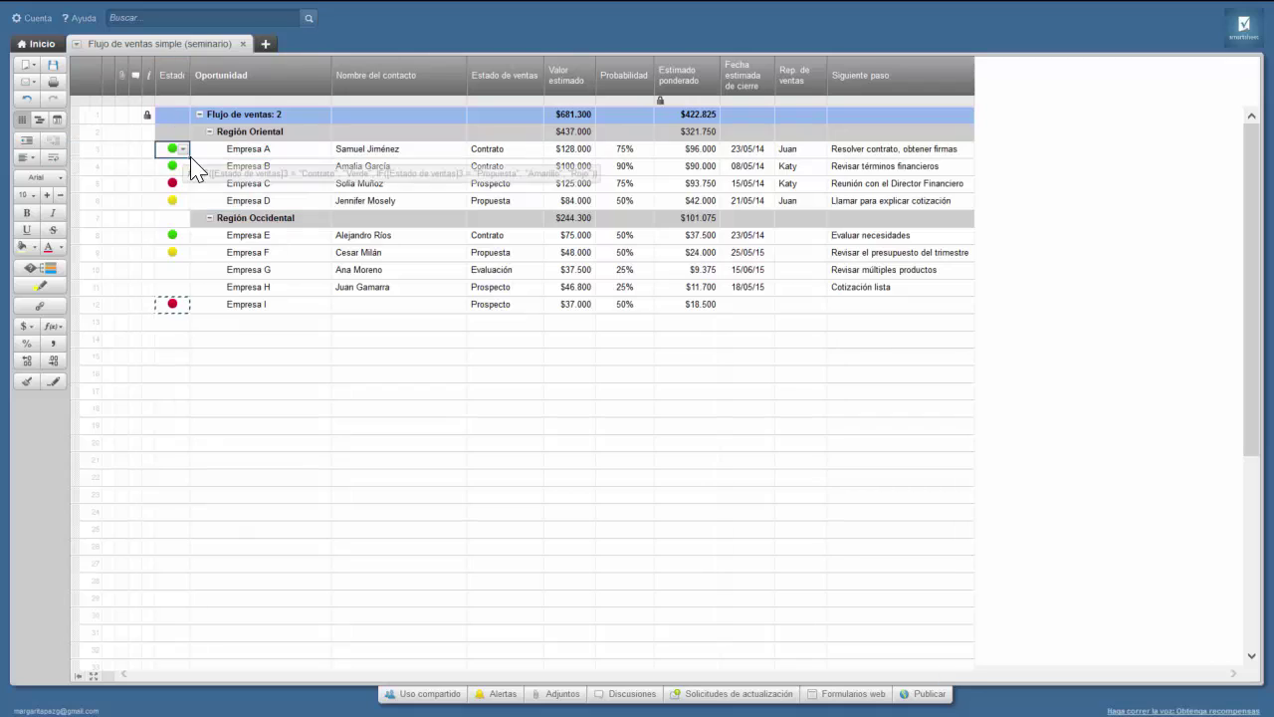
shift+click(185, 200)
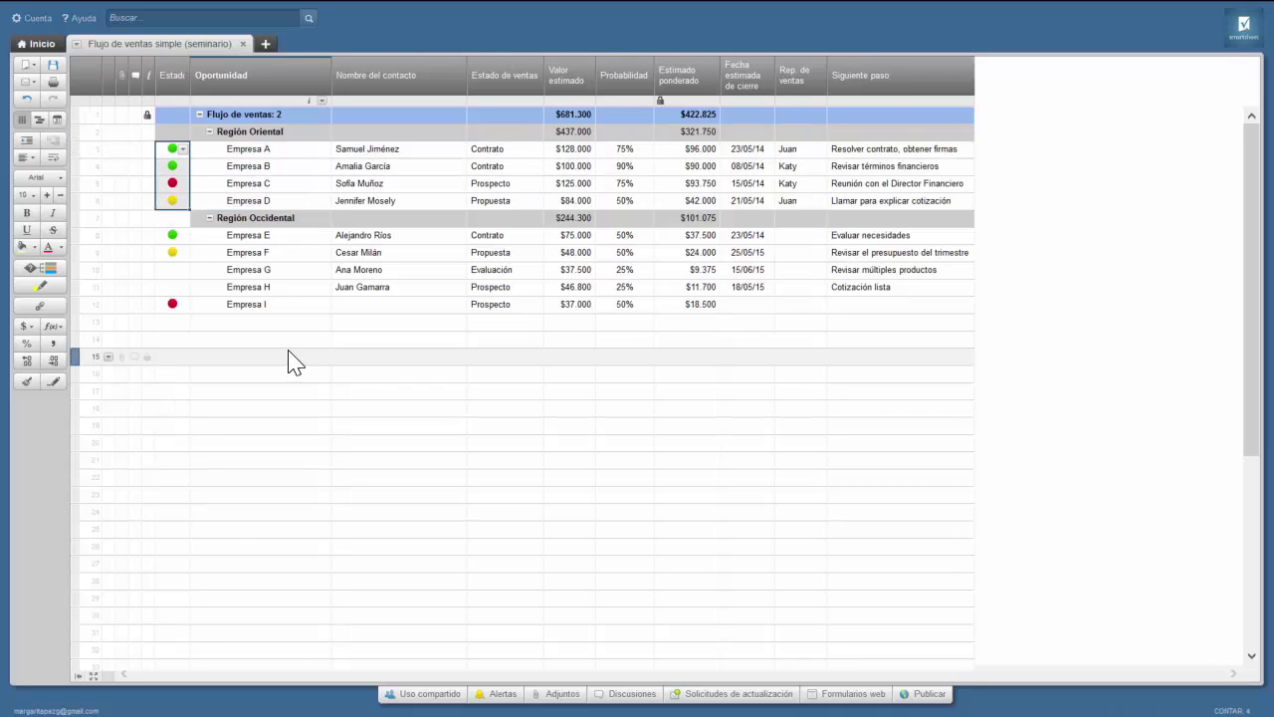
- Fill Empresa I's nested status formula upward through the status-ball cells of Empresa H to Empresa E
click(177, 304)
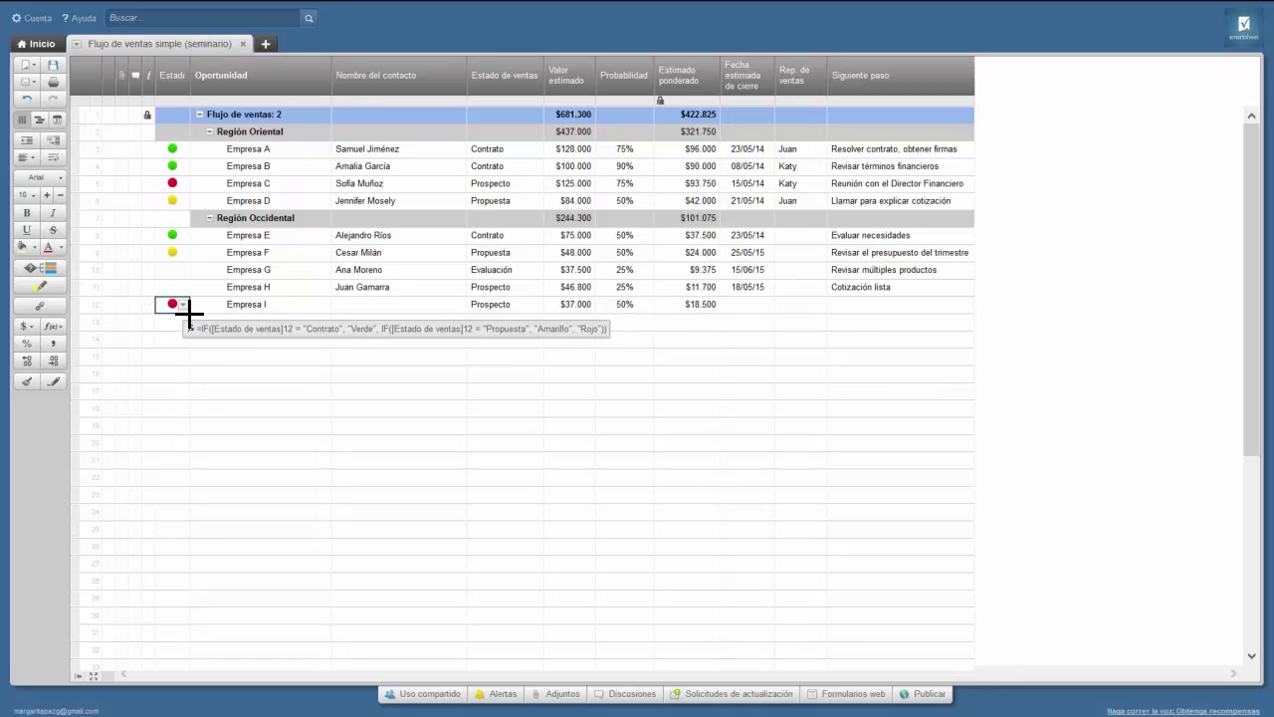
drag(178, 302, 177, 237)
click(383, 409)
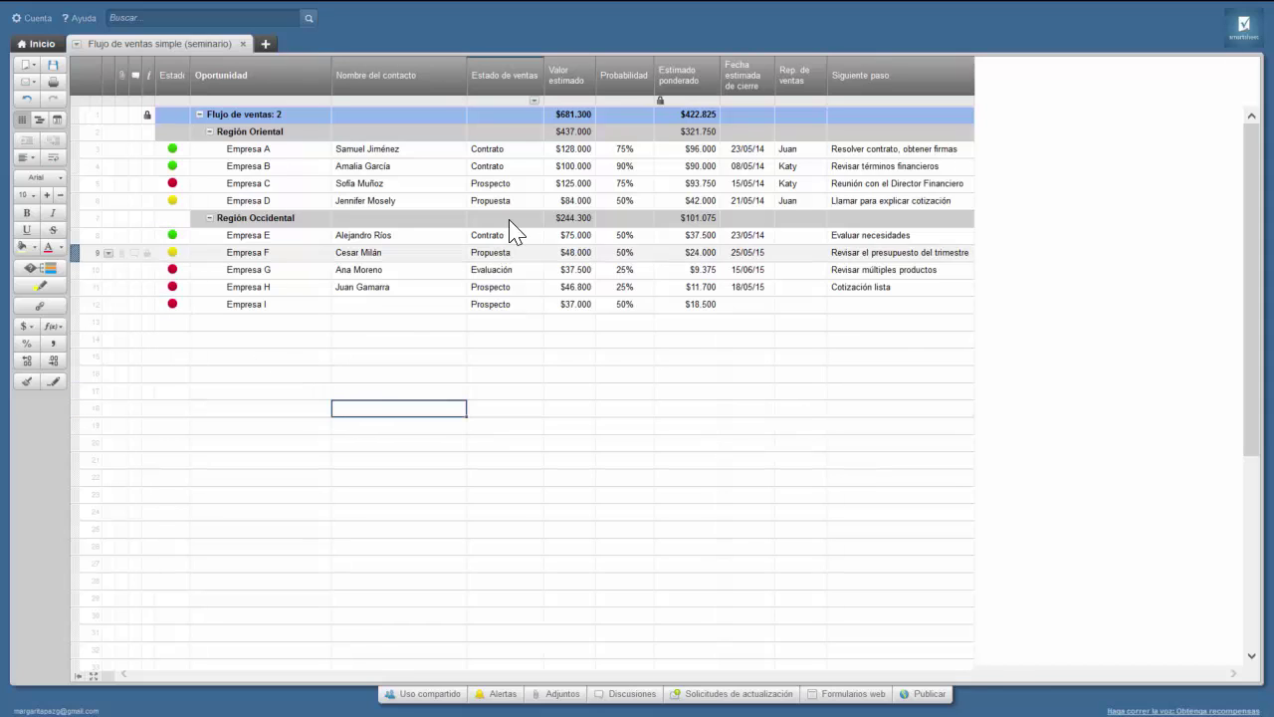
- Test the copied status formula by setting Empresa C's Estado de ventas to Contrato
click(503, 184)
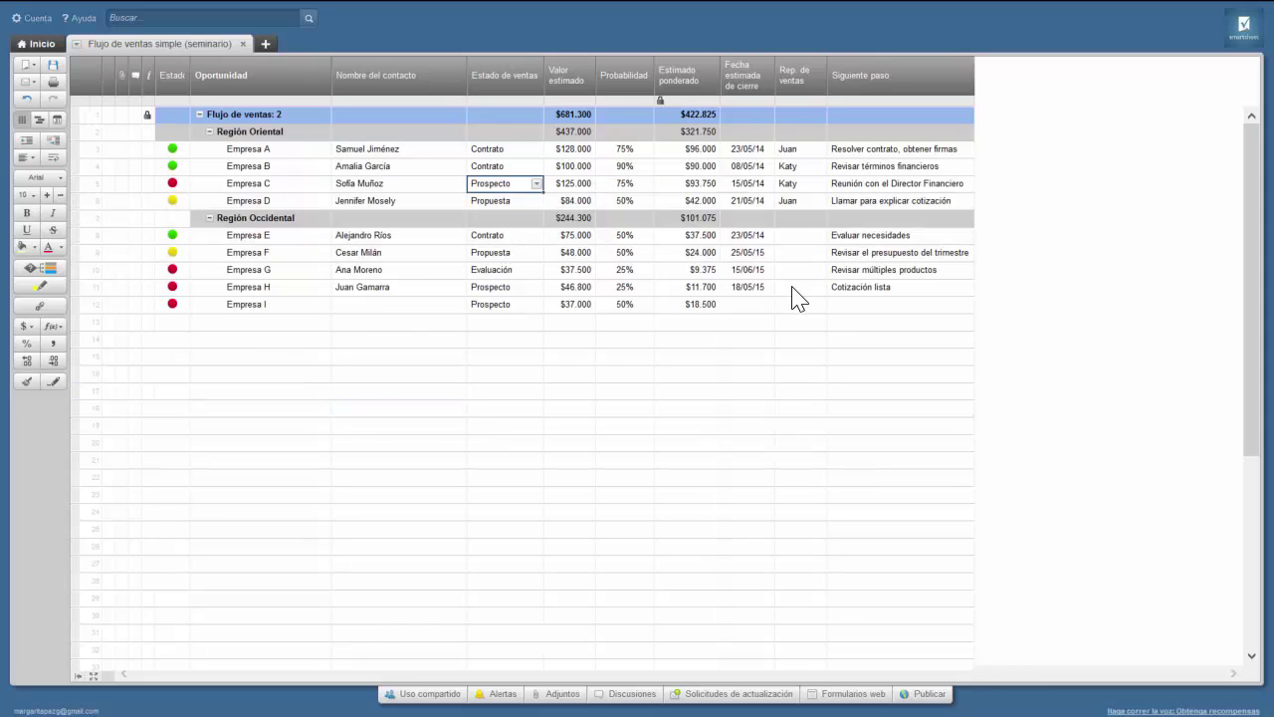
click(536, 184)
click(517, 235)
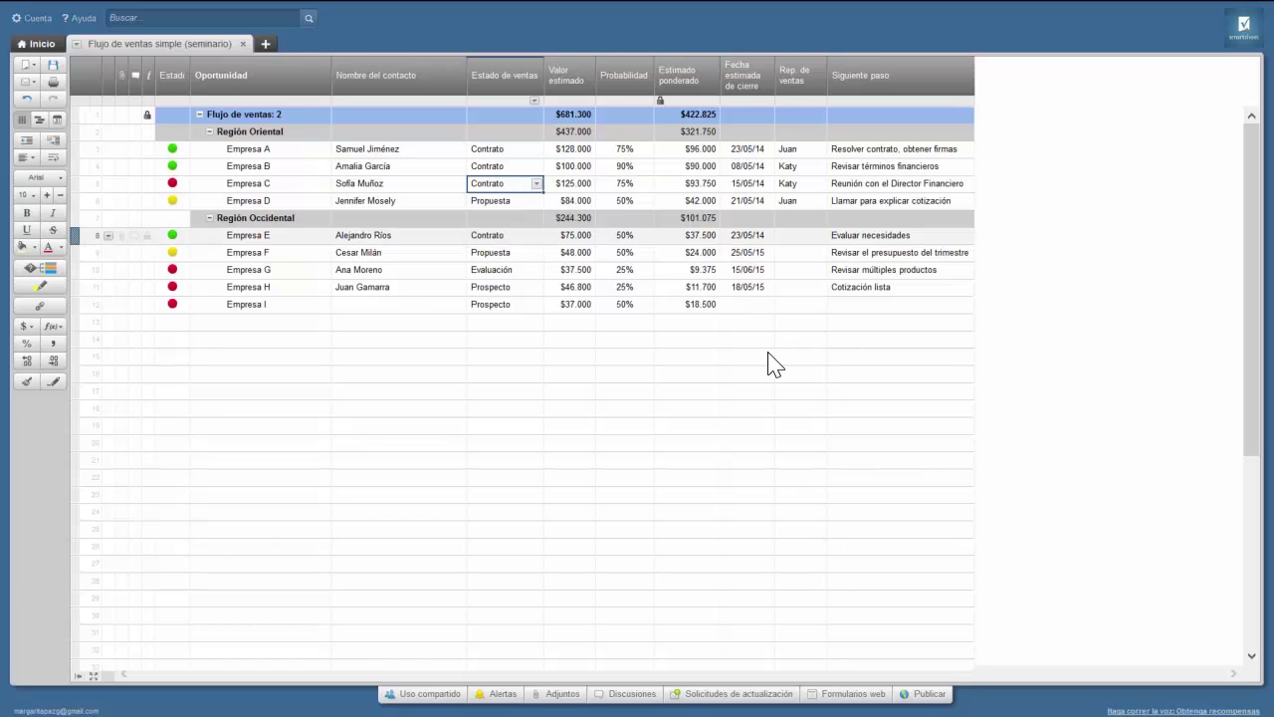
- Inspect the copied formula in Empresa D's status-ball cell to check its row reference
click(171, 202)
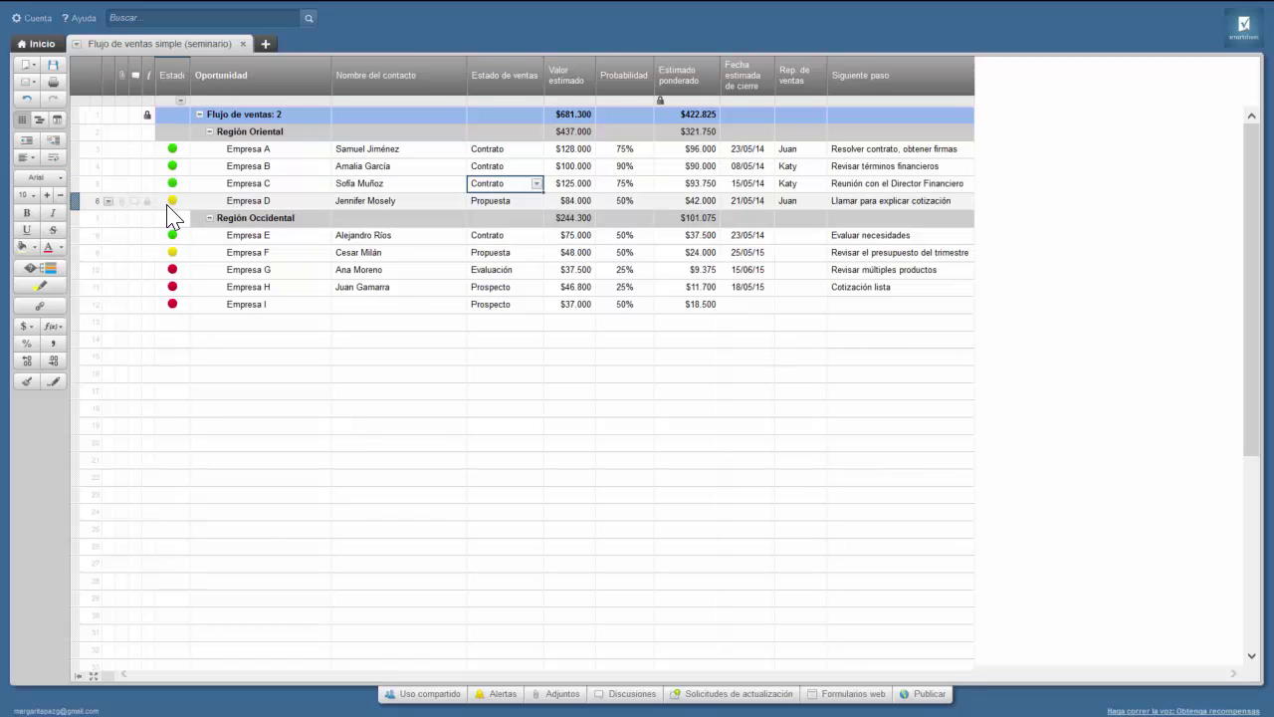
mouse_move(174, 204)
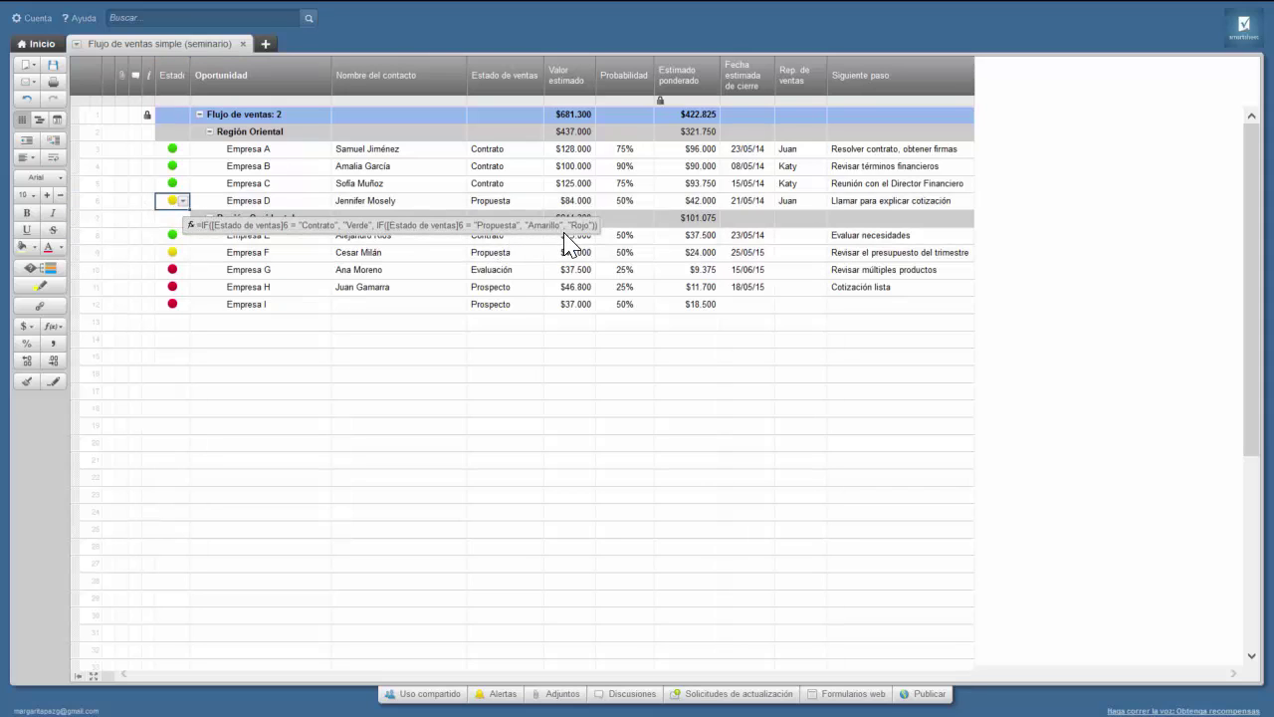
click(498, 389)
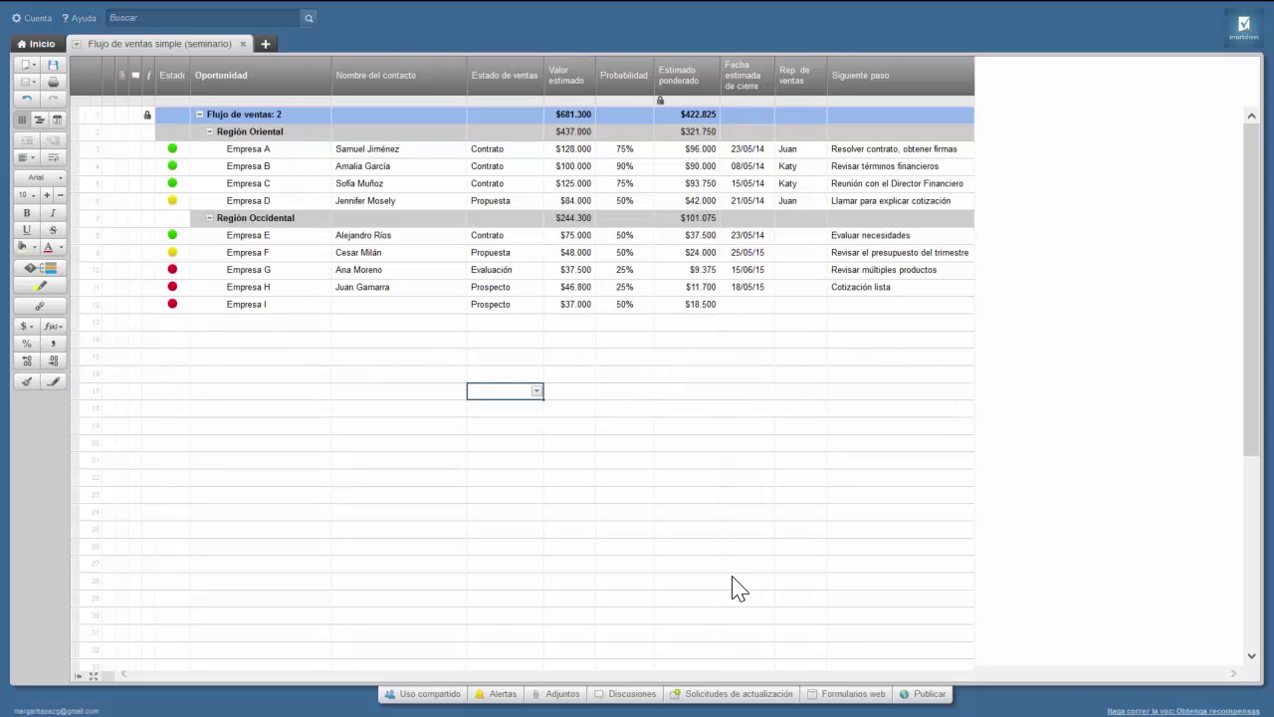